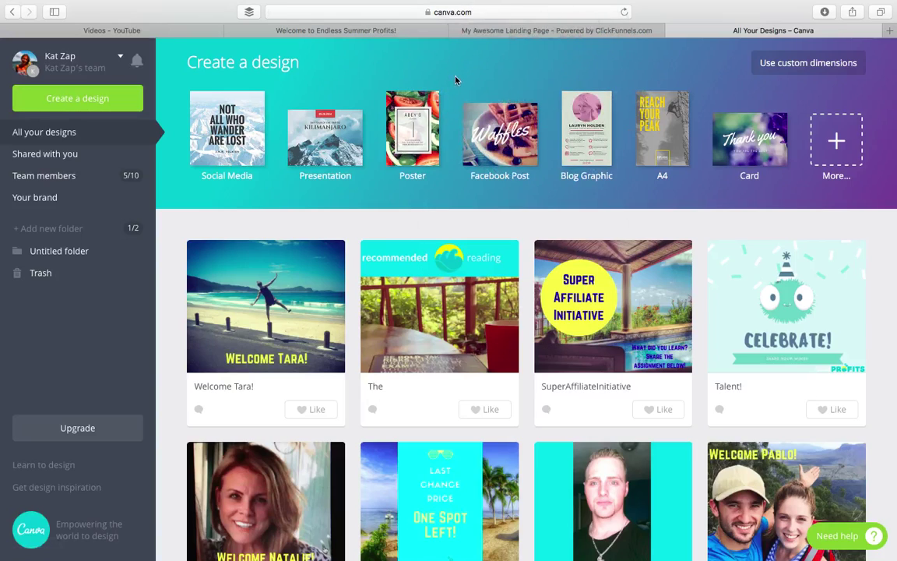
# Look through the existing designs and the full list of design types, from social media posts to ads.
pyautogui.scroll(-10, 611, 411)
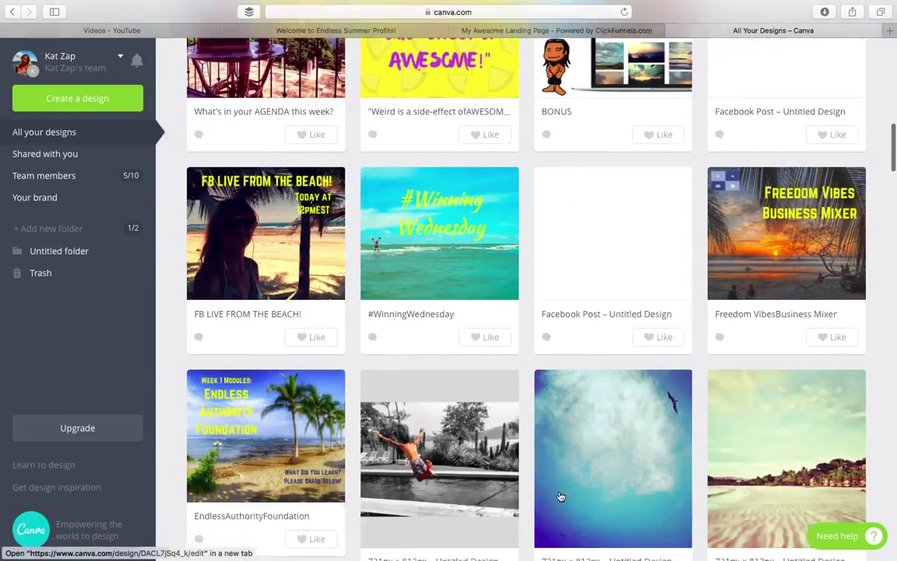
pyautogui.scroll(15, 561, 496)
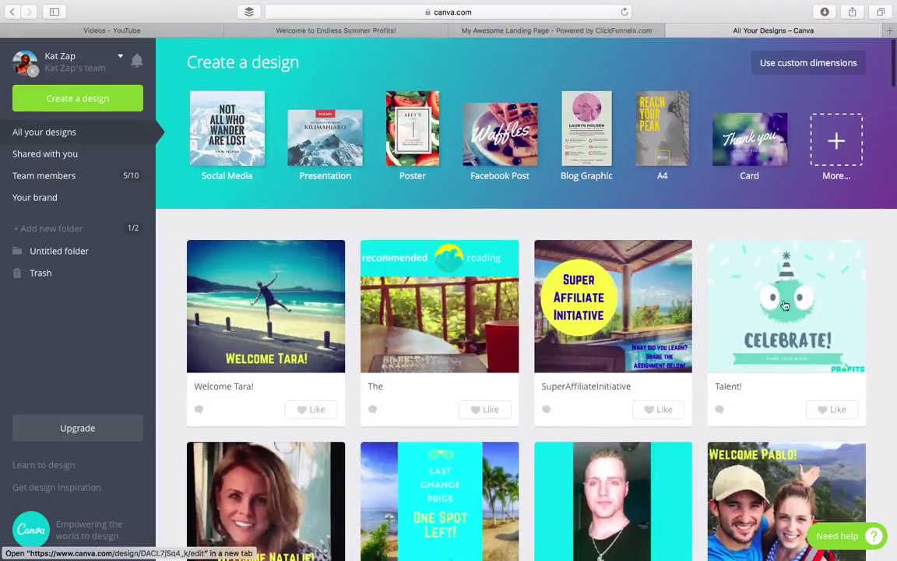
pyautogui.click(838, 141)
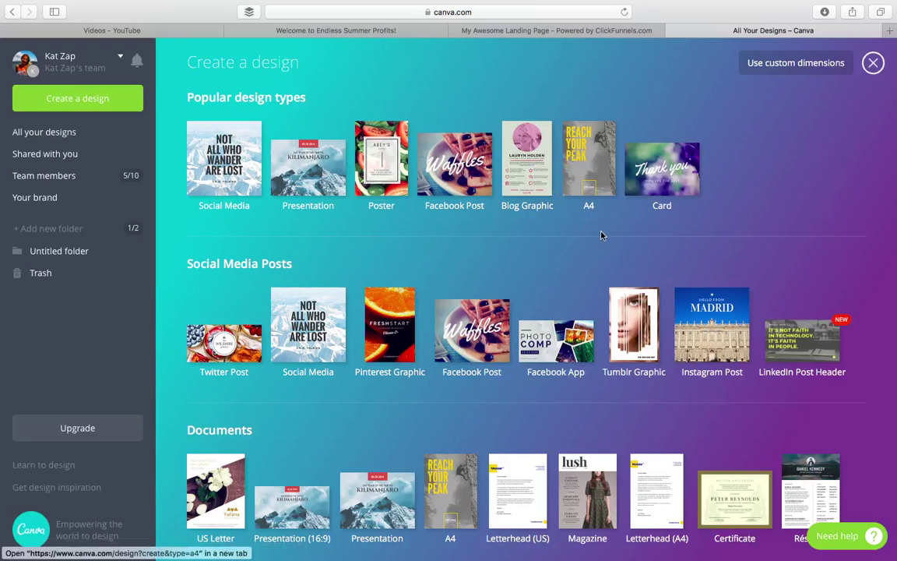
pyautogui.scroll(-3, 600, 236)
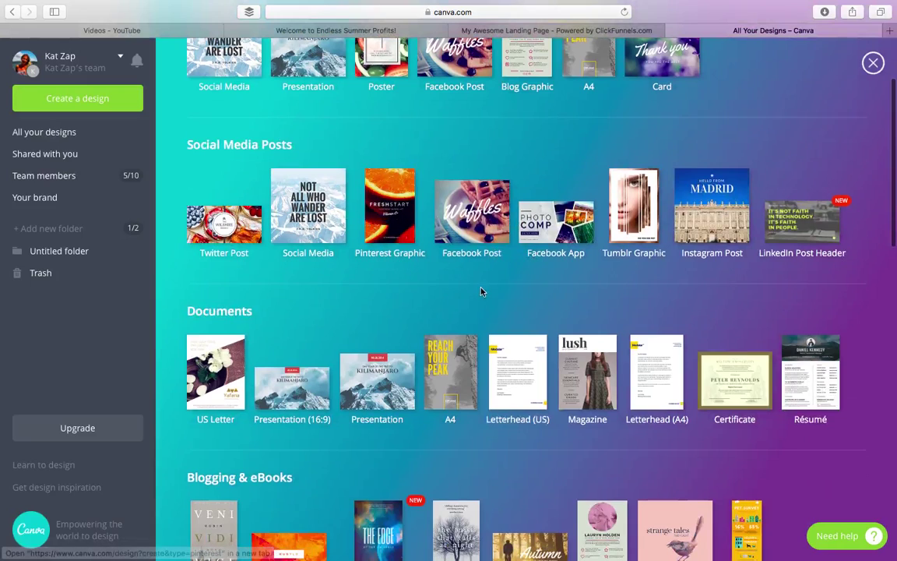
pyautogui.scroll(-4, 501, 312)
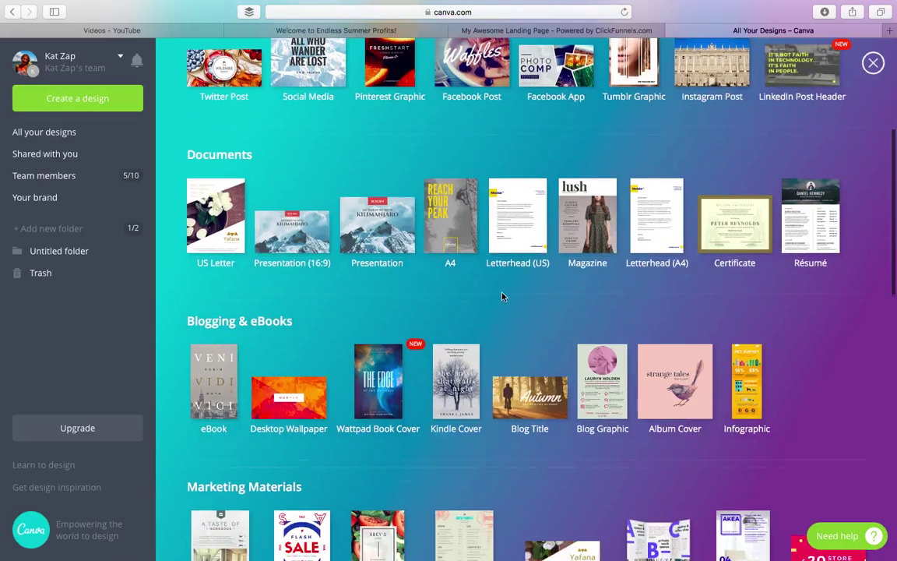
pyautogui.scroll(-4, 502, 325)
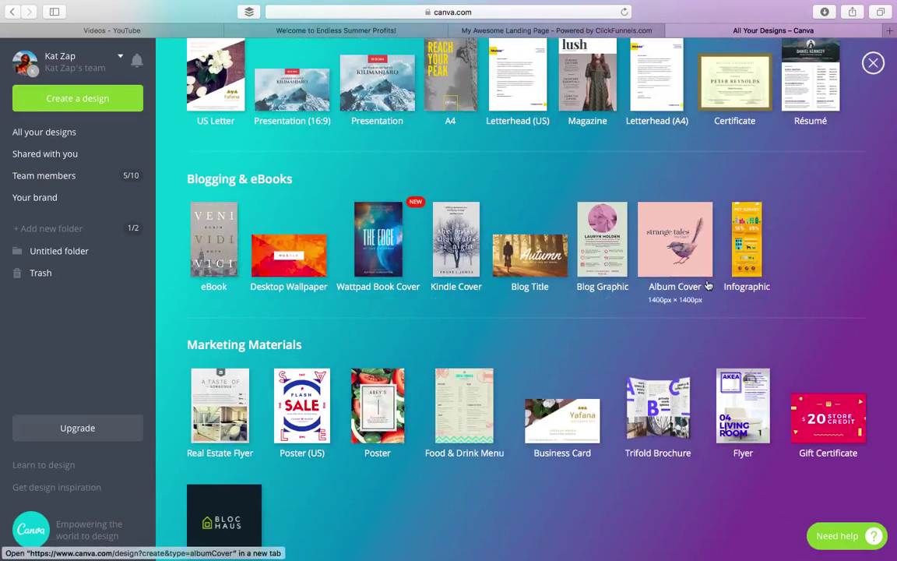
pyautogui.scroll(-3, 526, 353)
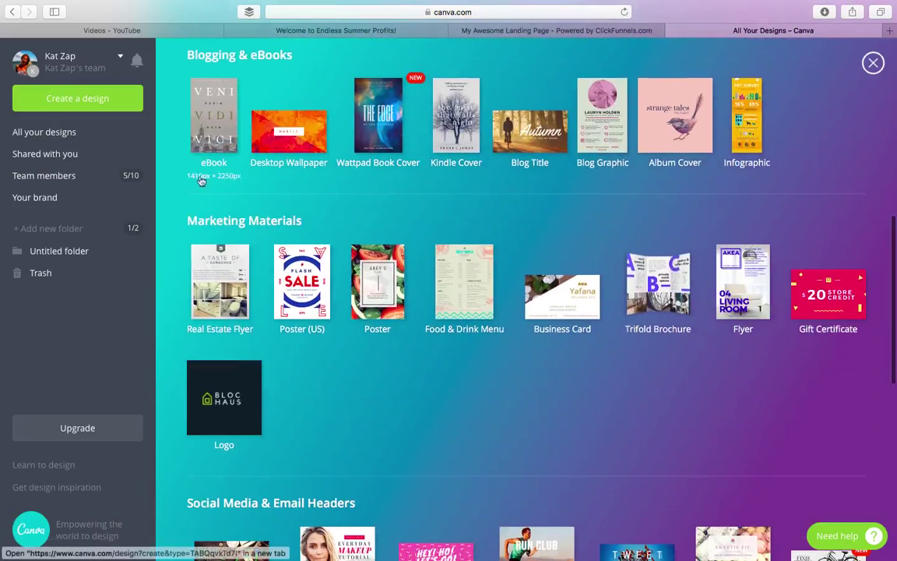
pyautogui.scroll(-5, 489, 395)
pyautogui.scroll(-4, 490, 395)
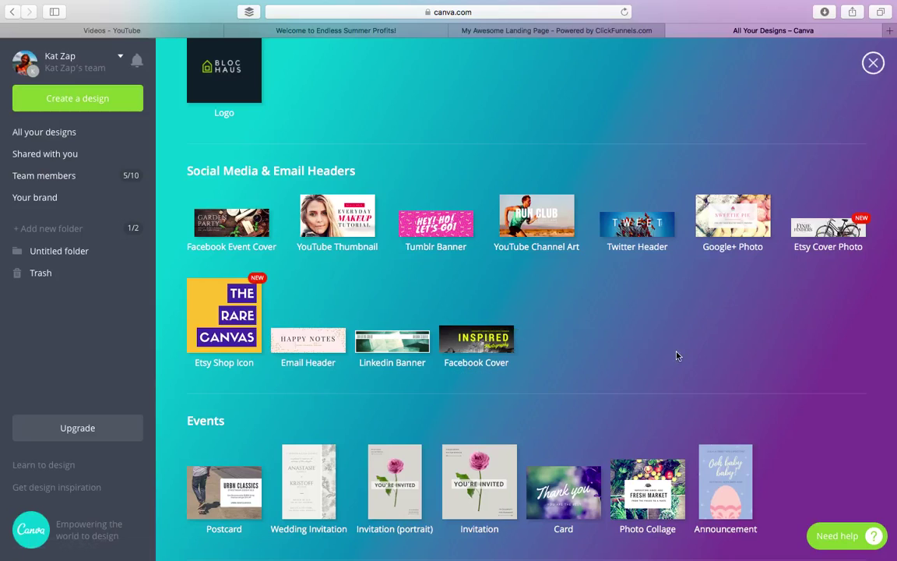
pyautogui.scroll(-5, 677, 356)
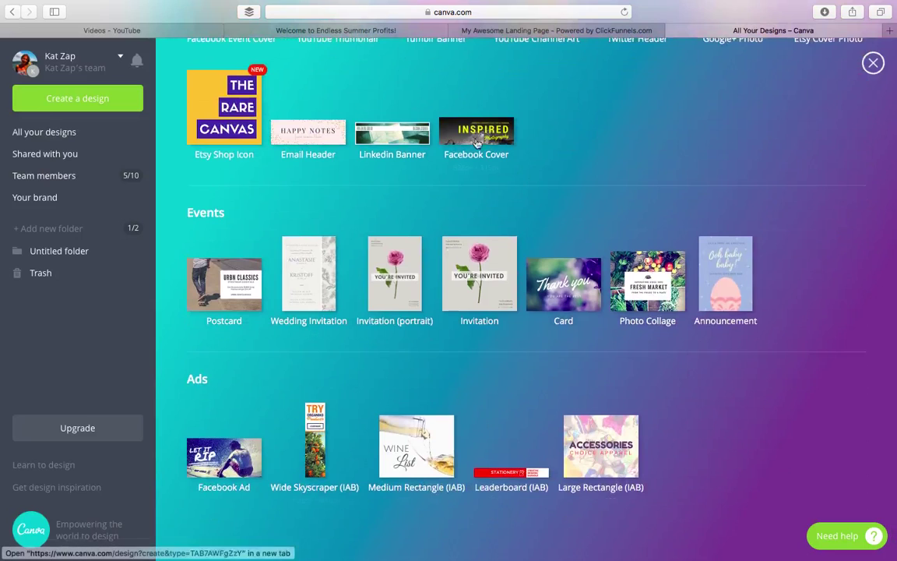
pyautogui.scroll(10, 648, 152)
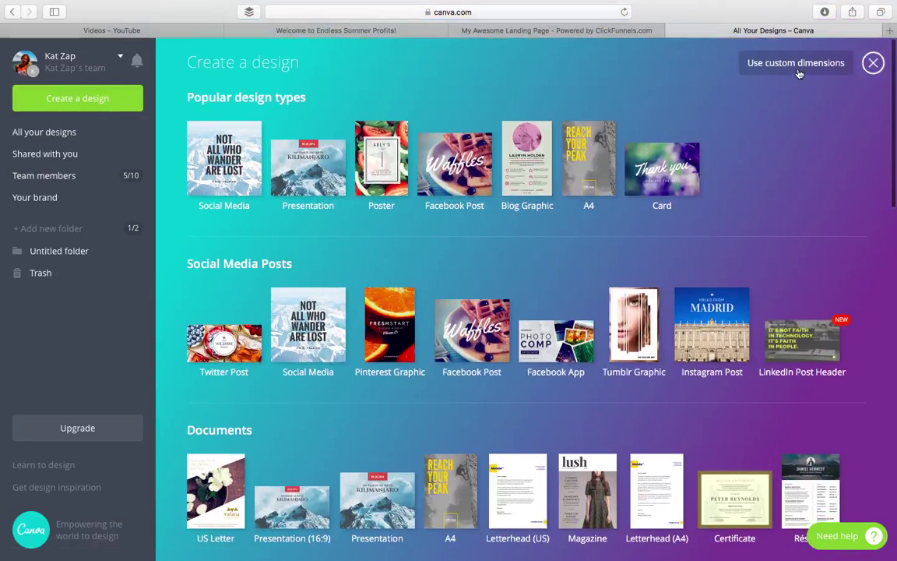
# Check the custom dimensions option, then start a new blank design of the popular Facebook Post type.
pyautogui.click(797, 64)
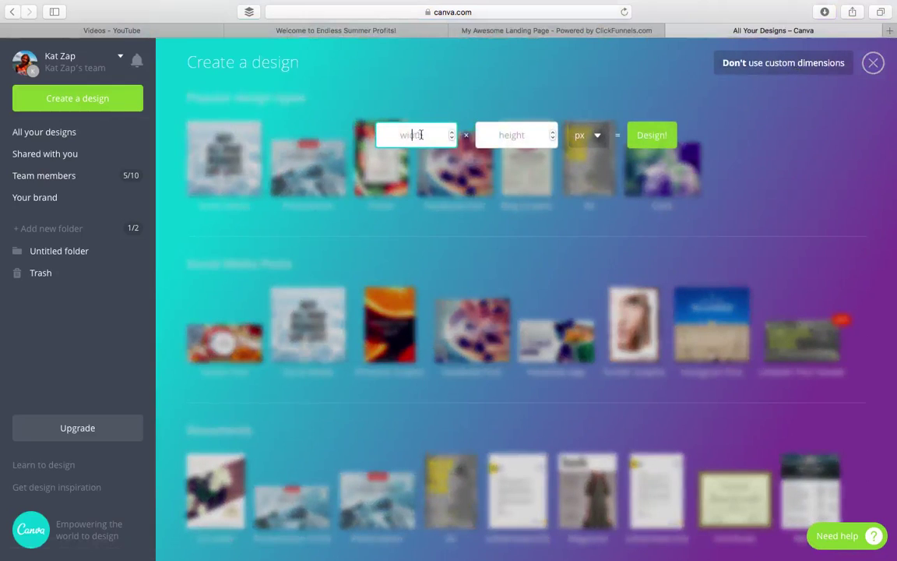
pyautogui.click(759, 160)
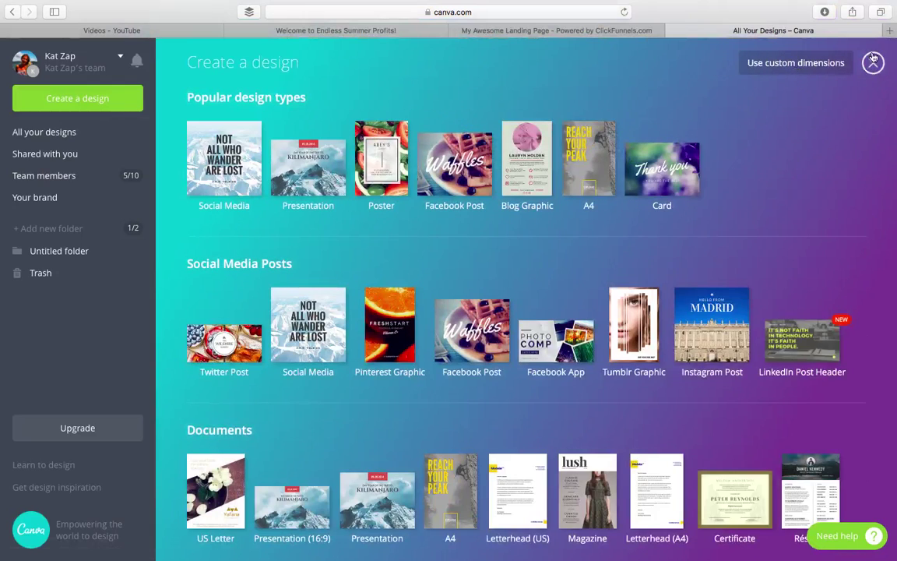
pyautogui.click(453, 155)
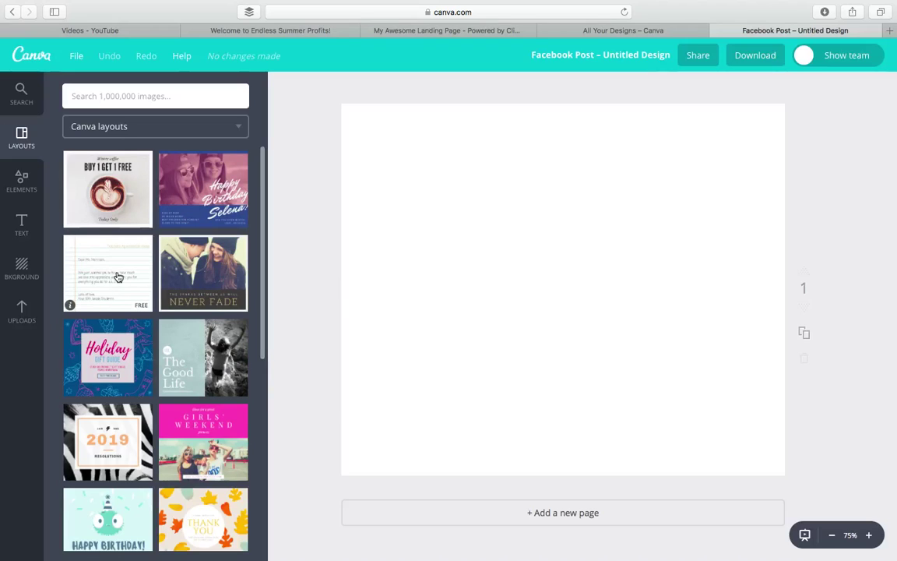
# Find the free "Good luck" balloon layout among the Canva layouts and apply it to the blank page.
pyautogui.scroll(-4, 159, 322)
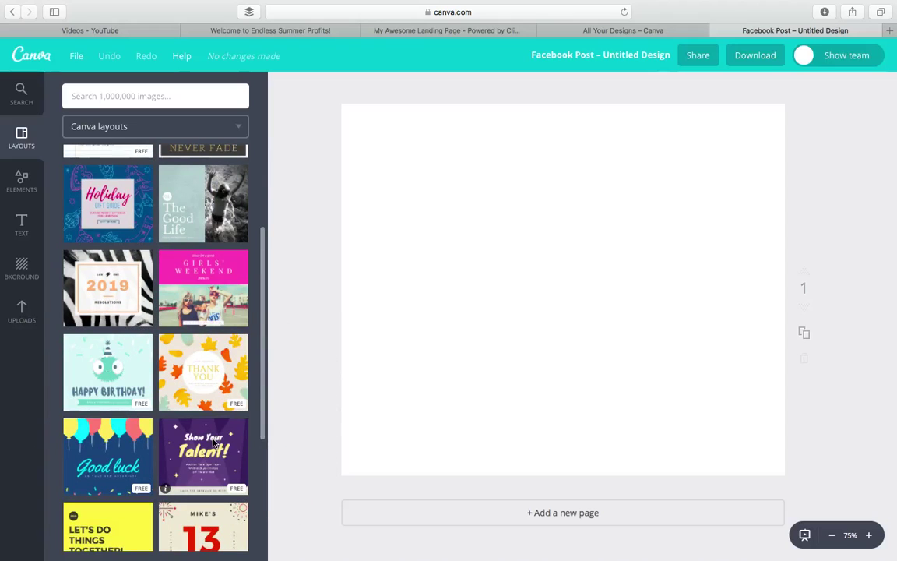
pyautogui.scroll(-2, 146, 360)
pyautogui.scroll(2, 144, 357)
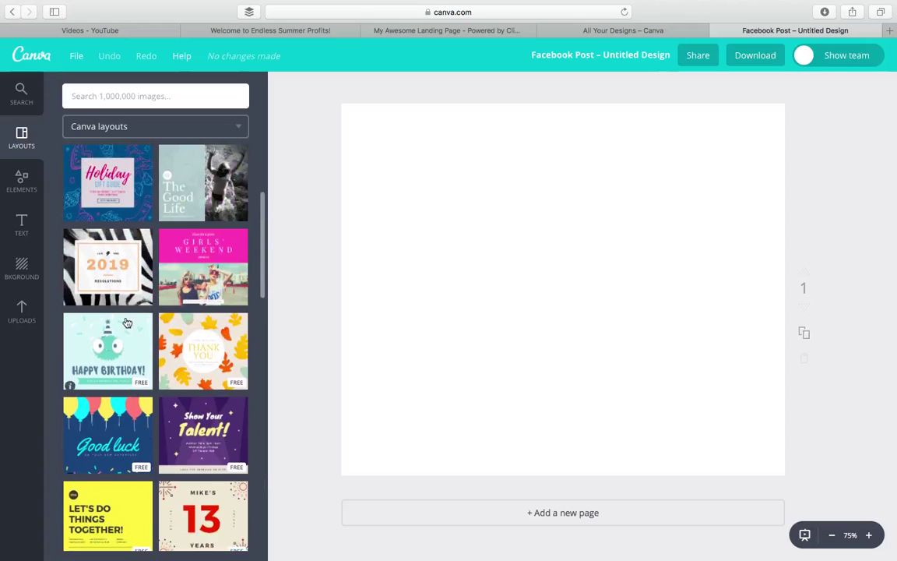
pyautogui.scroll(-2, 95, 342)
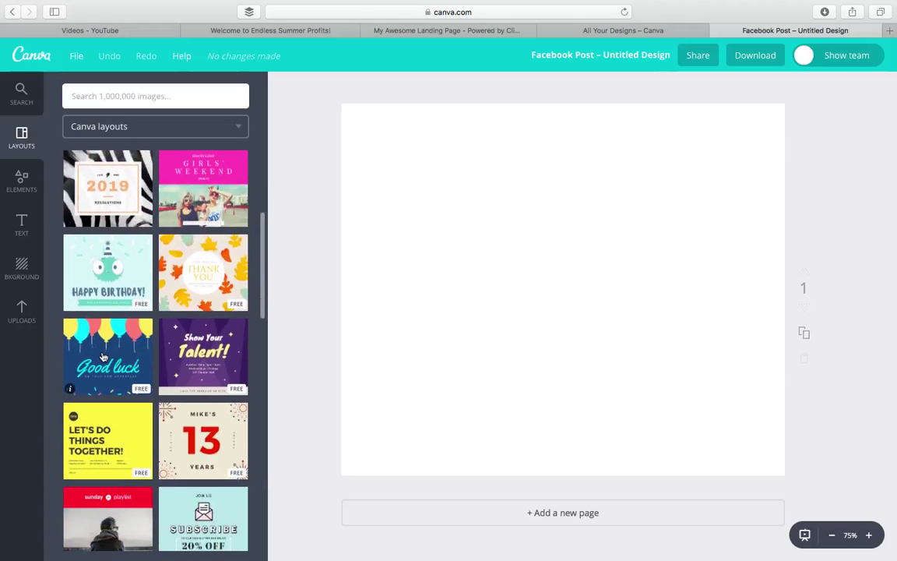
pyautogui.click(103, 357)
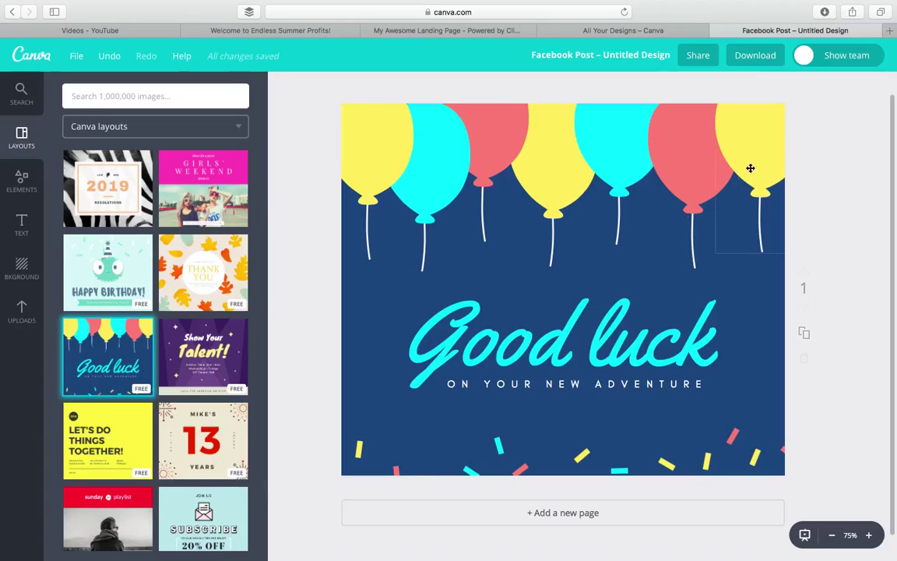
# Replace the "Good luck" heading text with "hello".
pyautogui.click(531, 325)
pyautogui.press('super+a')
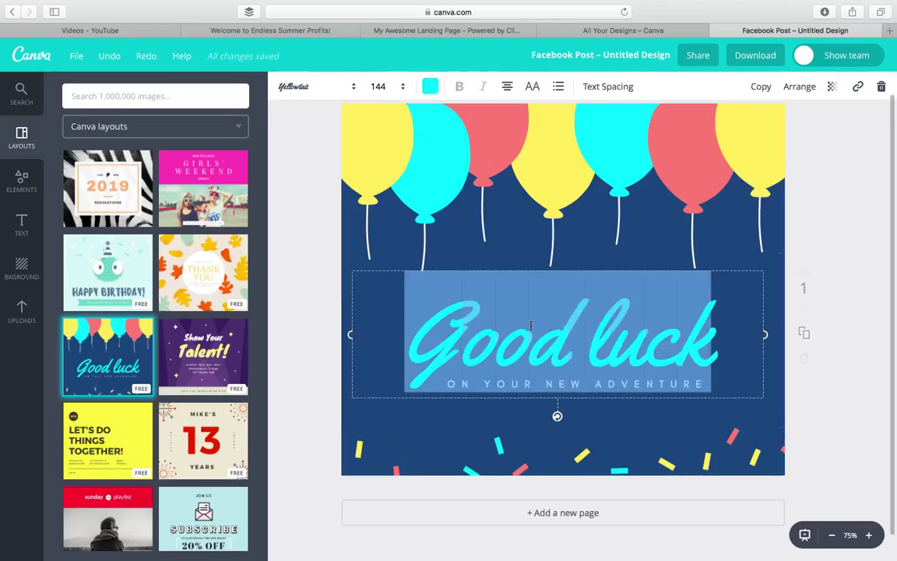
pyautogui.write('hello')
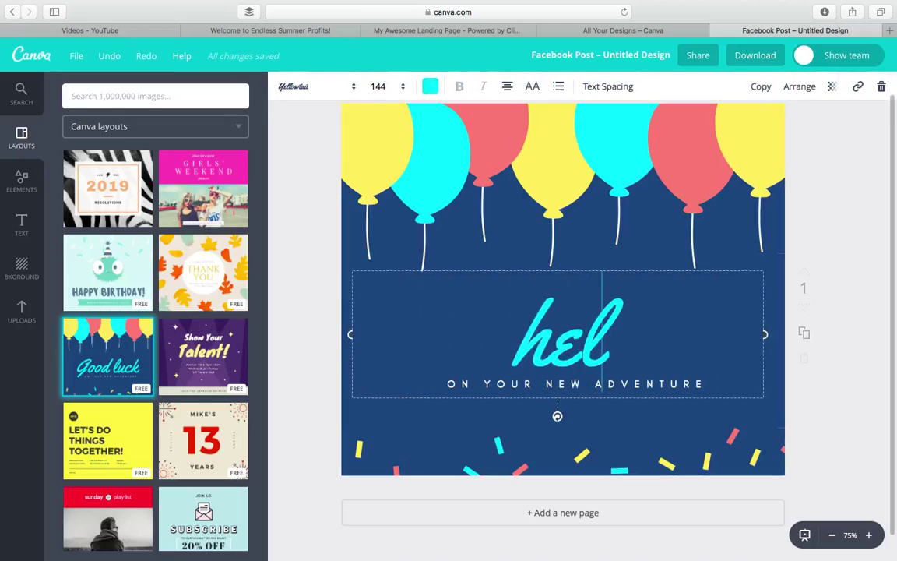
# Examine the font, text color, arrange and transparency options available for the "hello" heading.
pyautogui.click(404, 88)
pyautogui.click(321, 91)
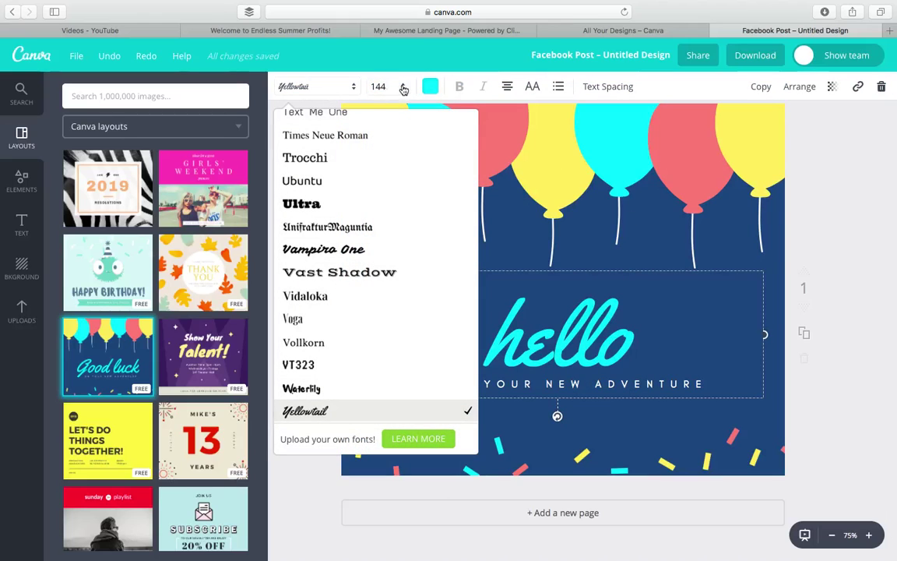
pyautogui.click(431, 88)
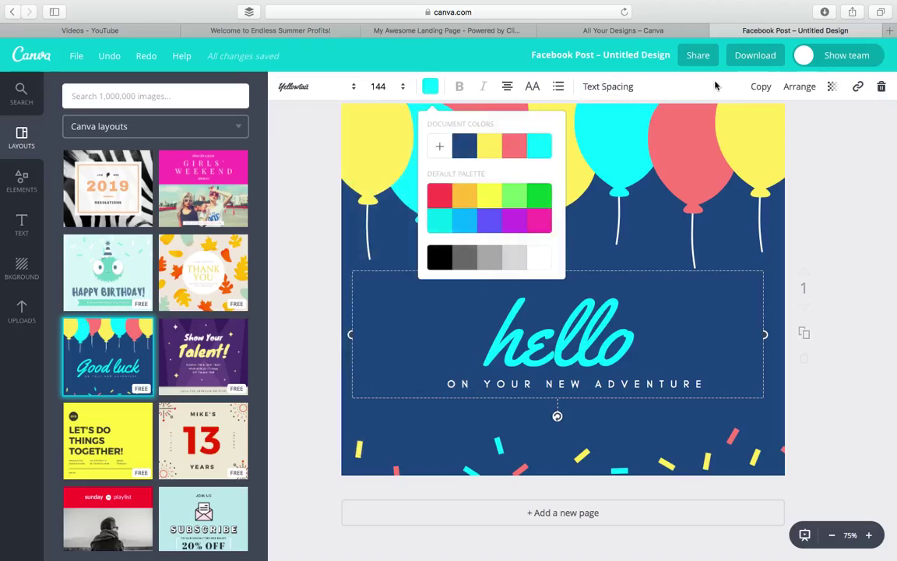
pyautogui.click(801, 87)
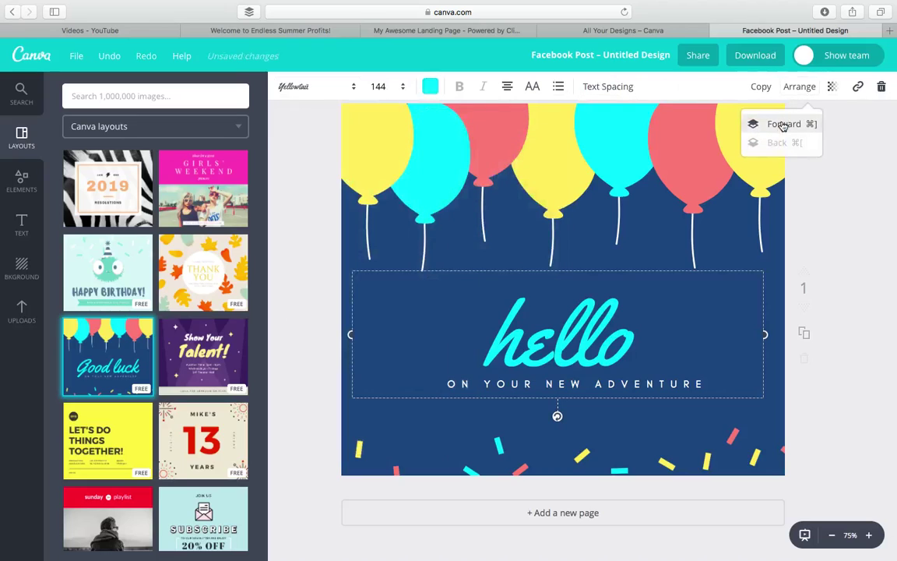
pyautogui.click(833, 88)
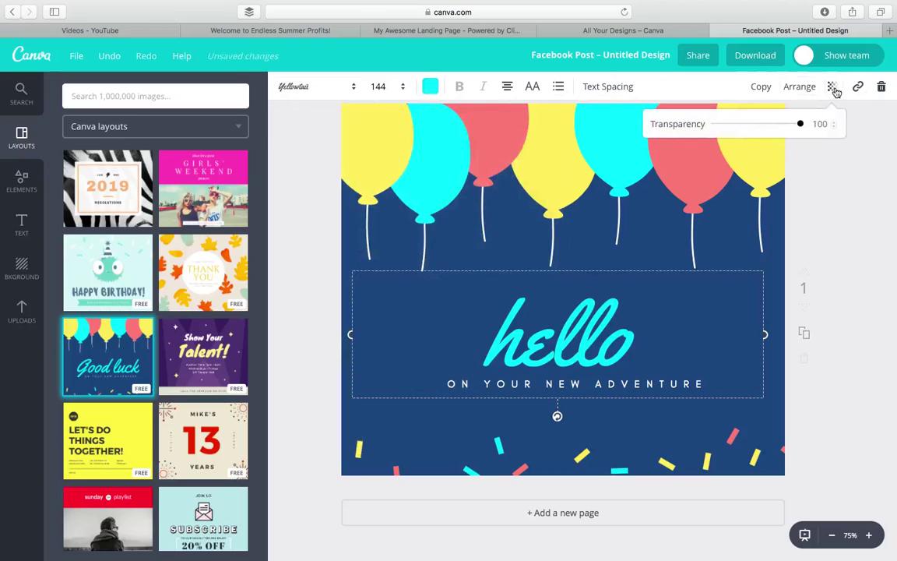
pyautogui.moveTo(801, 124); pyautogui.dragTo(838, 133)
pyautogui.click(880, 180)
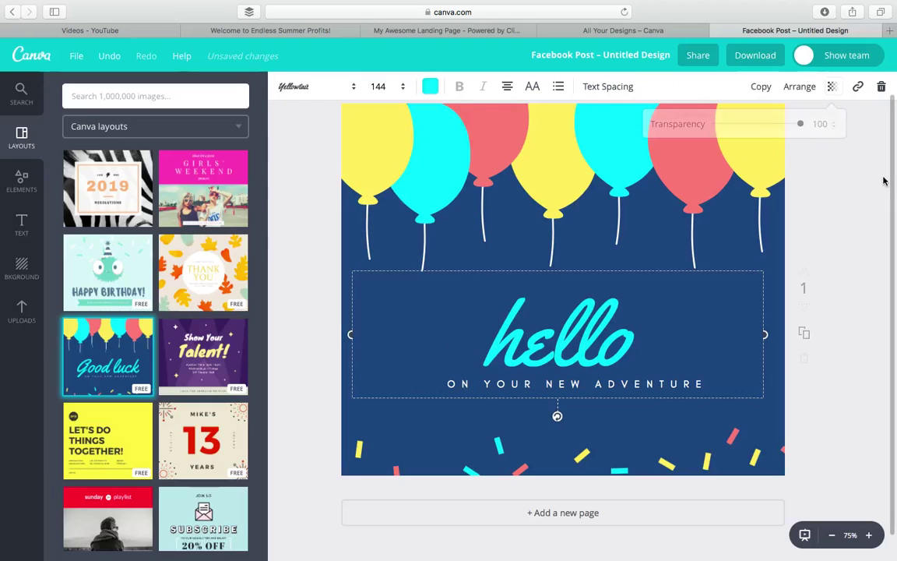
pyautogui.click(839, 194)
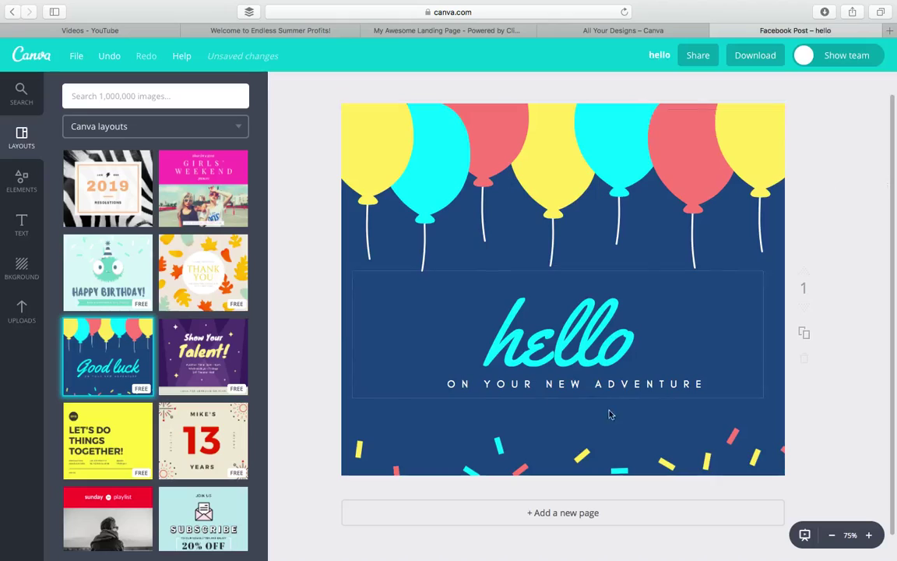
# Duplicate the balloon page to create a second copy of it in the design.
pyautogui.click(807, 335)
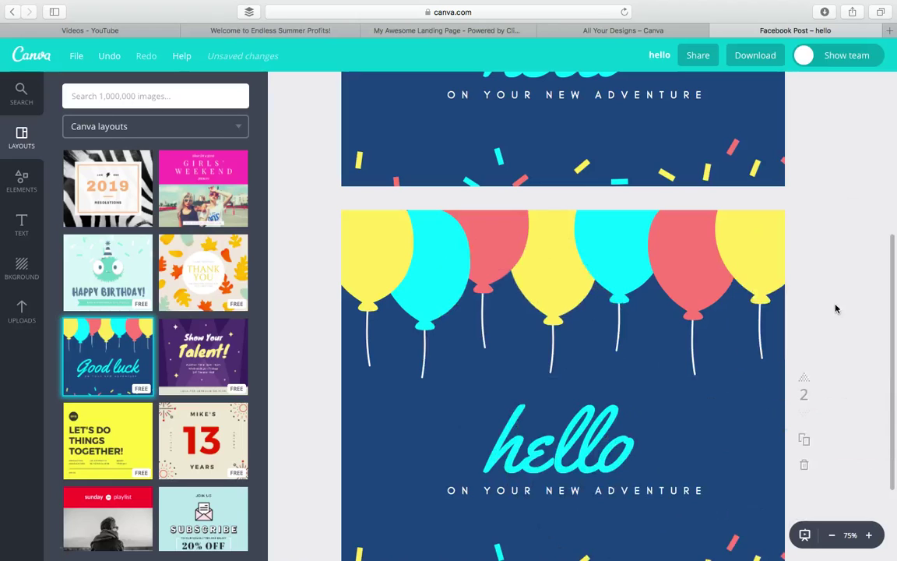
pyautogui.scroll(-2, 643, 284)
pyautogui.scroll(6, 644, 285)
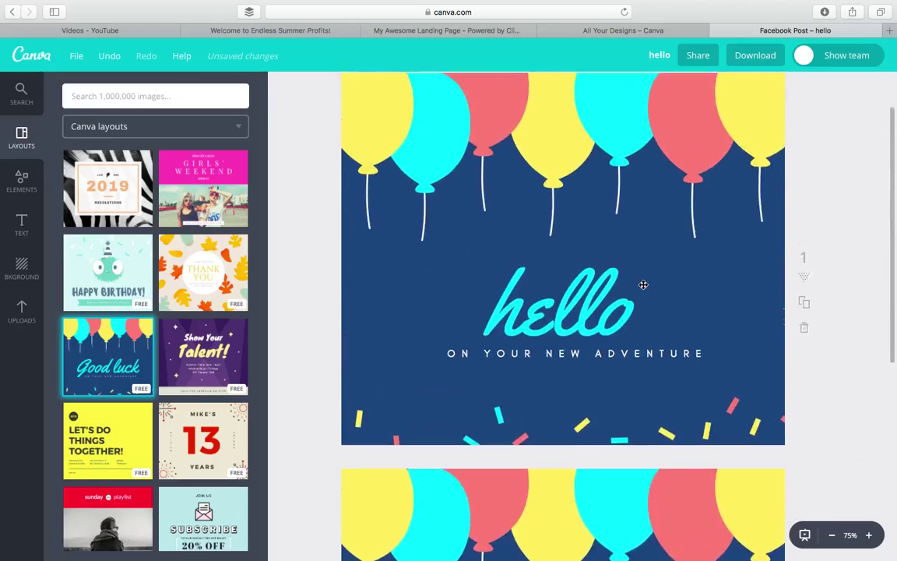
# Delete the rightmost yellow balloon from the second page.
pyautogui.scroll(-4, 643, 284)
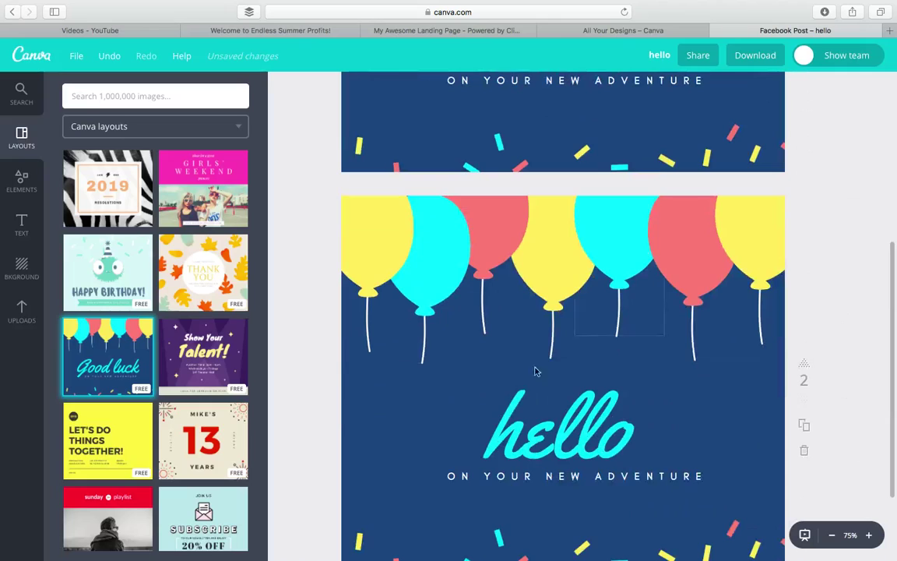
pyautogui.click(720, 225)
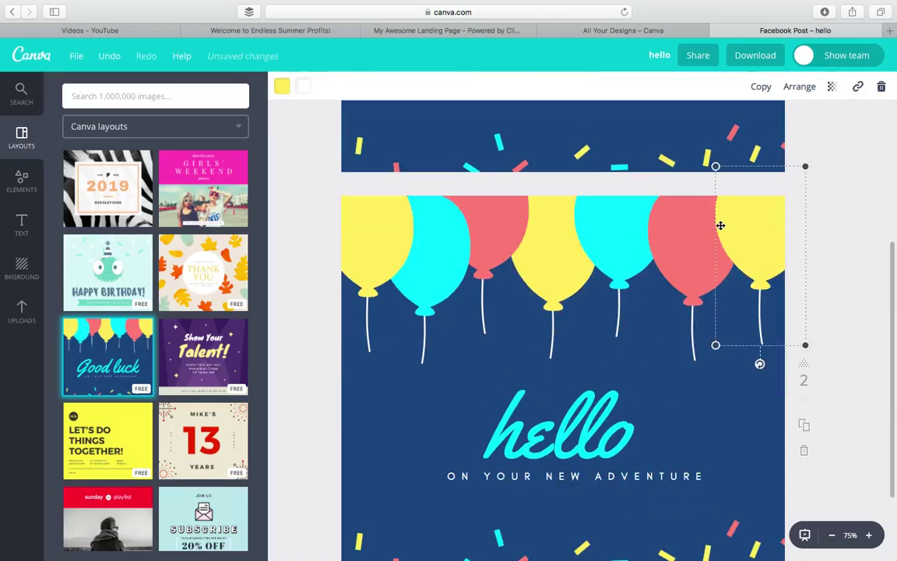
pyautogui.click(881, 88)
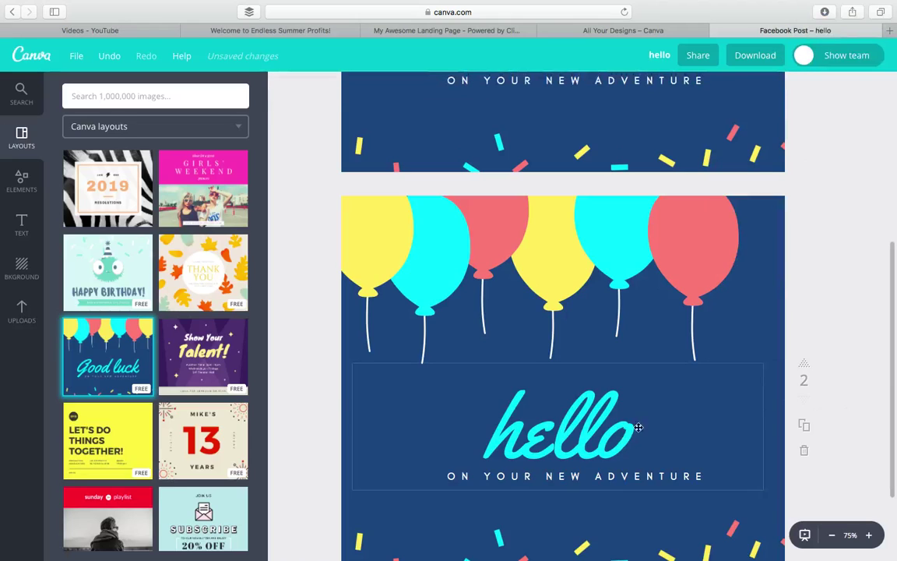
# Compare the two pages, examining the individual balloons and the "hello" heading as separate elements.
pyautogui.scroll(5, 639, 427)
pyautogui.click(666, 153)
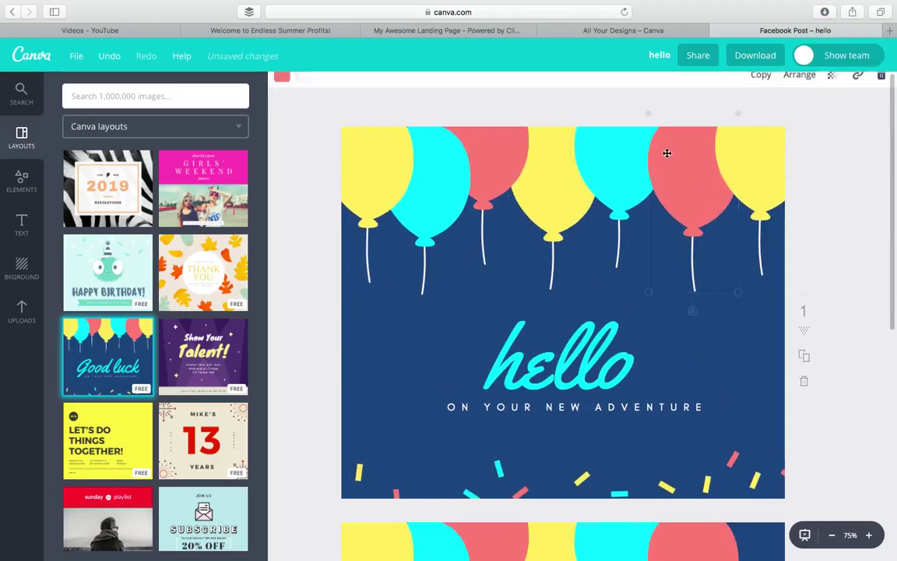
pyautogui.click(821, 314)
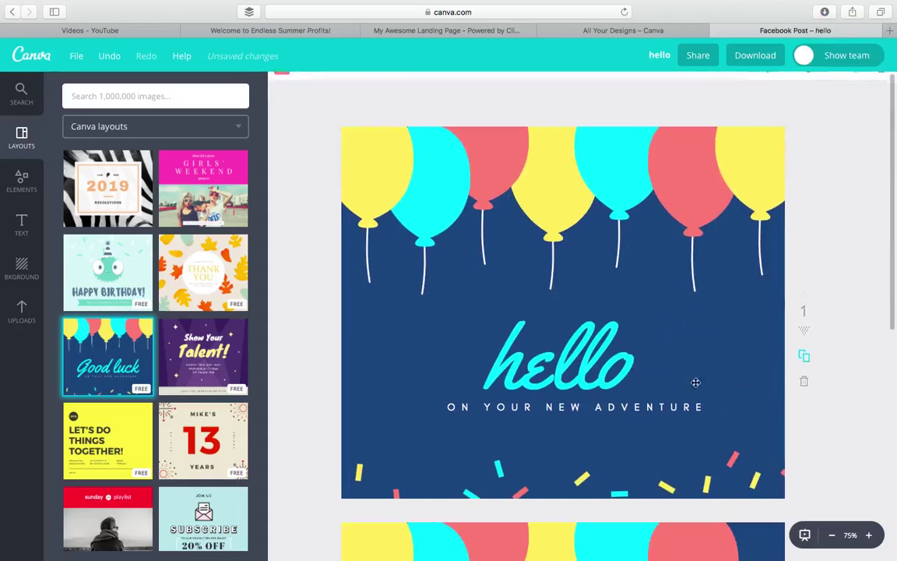
pyautogui.click(473, 371)
pyautogui.click(379, 197)
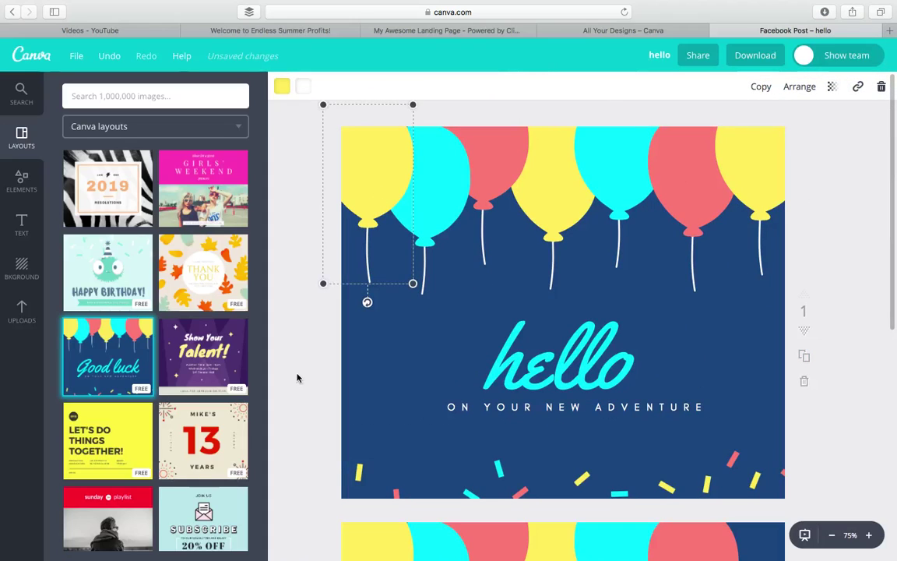
pyautogui.scroll(-10, 299, 376)
pyautogui.click(600, 301)
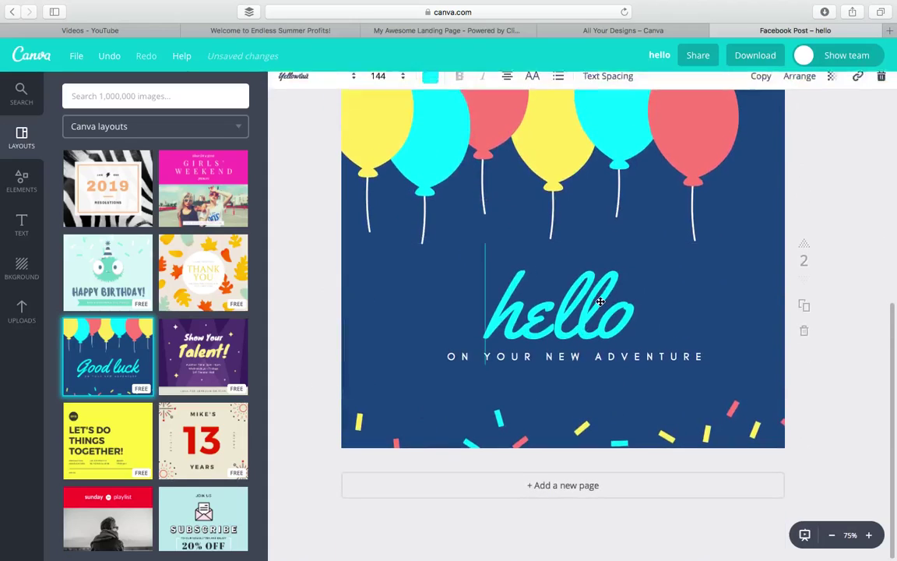
pyautogui.click(705, 220)
pyautogui.press('Escape')
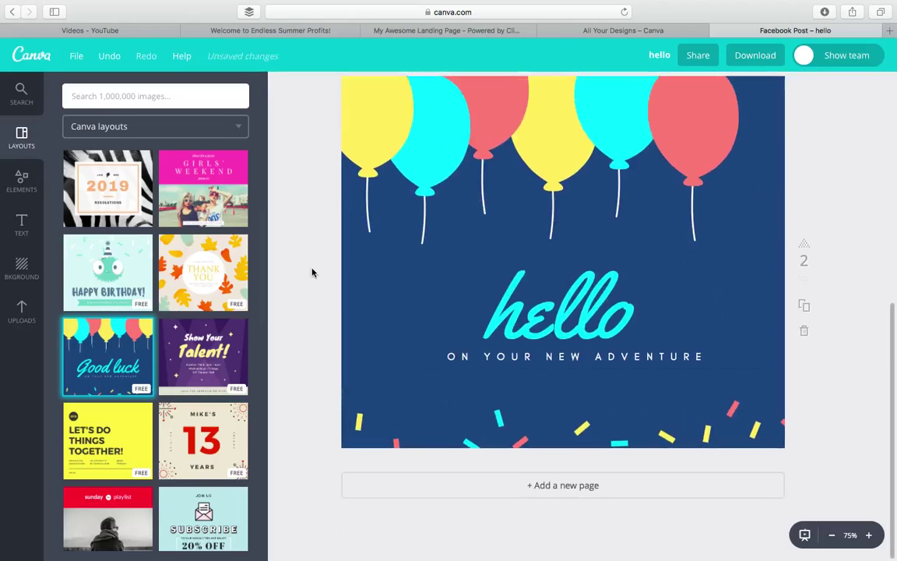
# Undo all edits, including the duplicated page and the balloon layout, back to a single blank page.
pyautogui.click(109, 56)
pyautogui.click(108, 58)
pyautogui.click(107, 57)
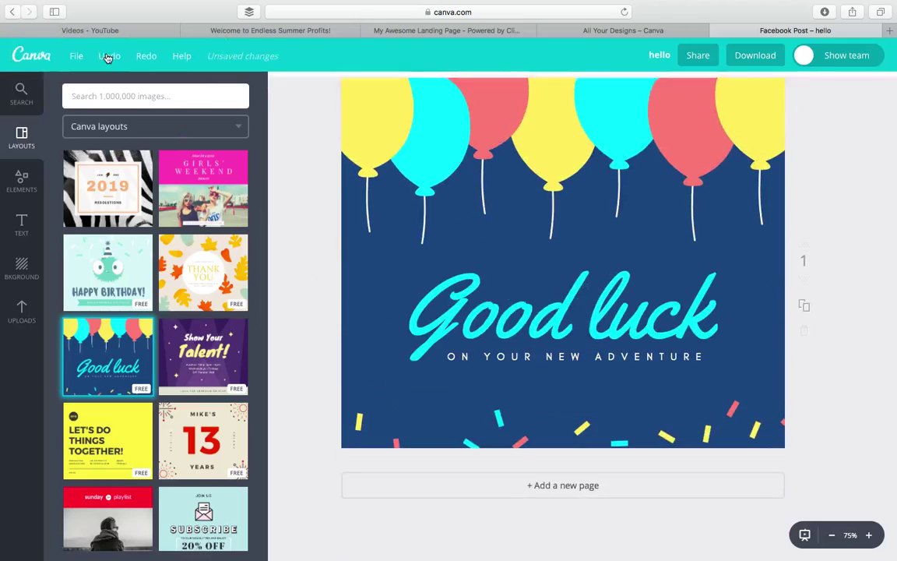
pyautogui.click(107, 57)
pyautogui.click(107, 58)
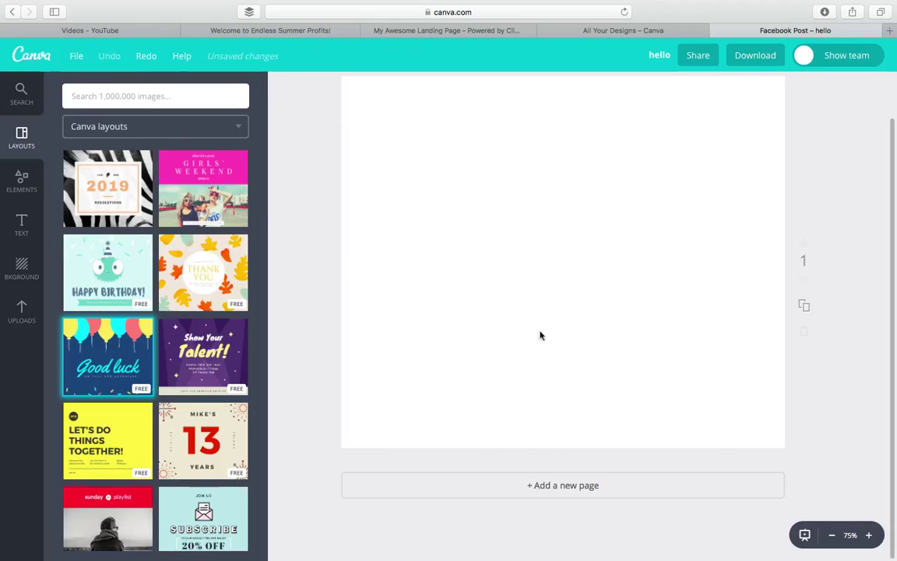
# Check the design's resize, save and copy options, and browse the available Canva layouts.
pyautogui.click(77, 57)
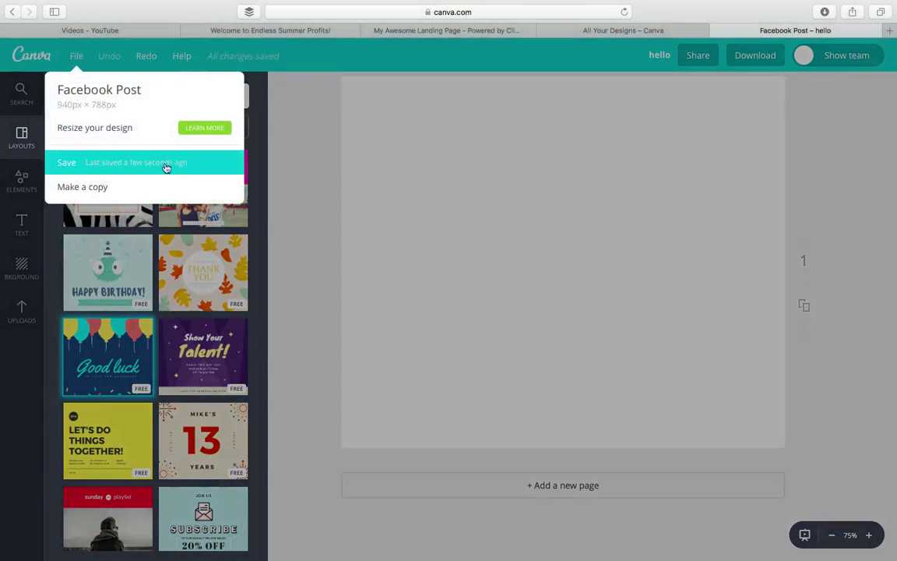
pyautogui.click(318, 204)
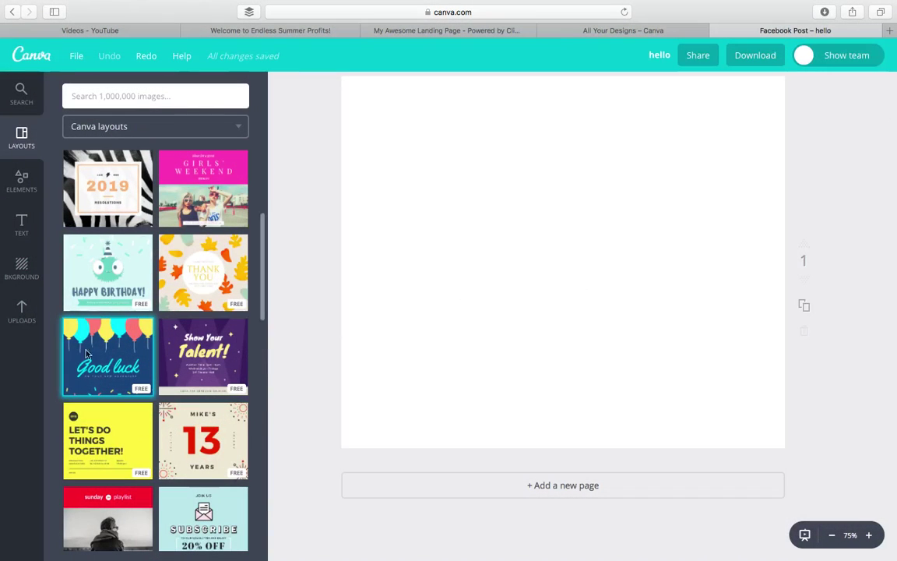
pyautogui.scroll(-5, 217, 303)
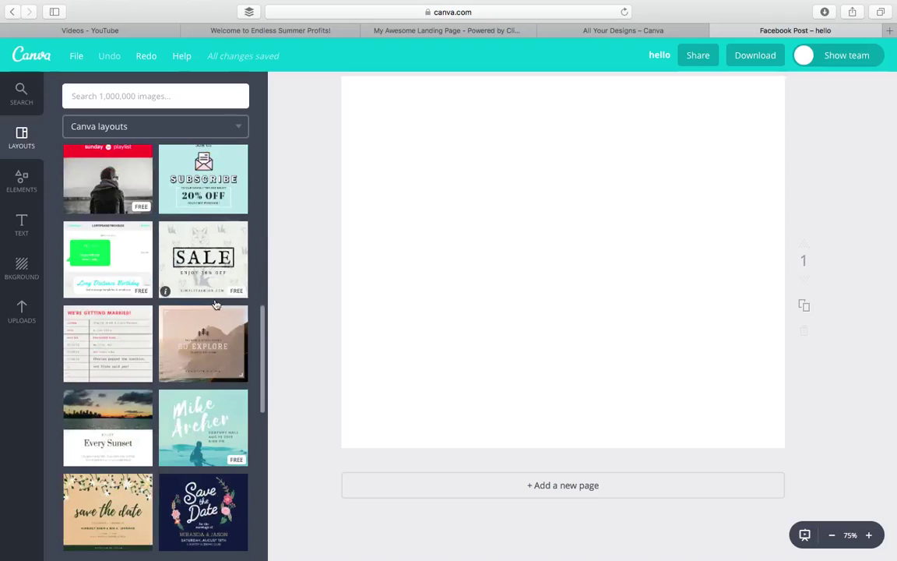
pyautogui.scroll(-2, 131, 393)
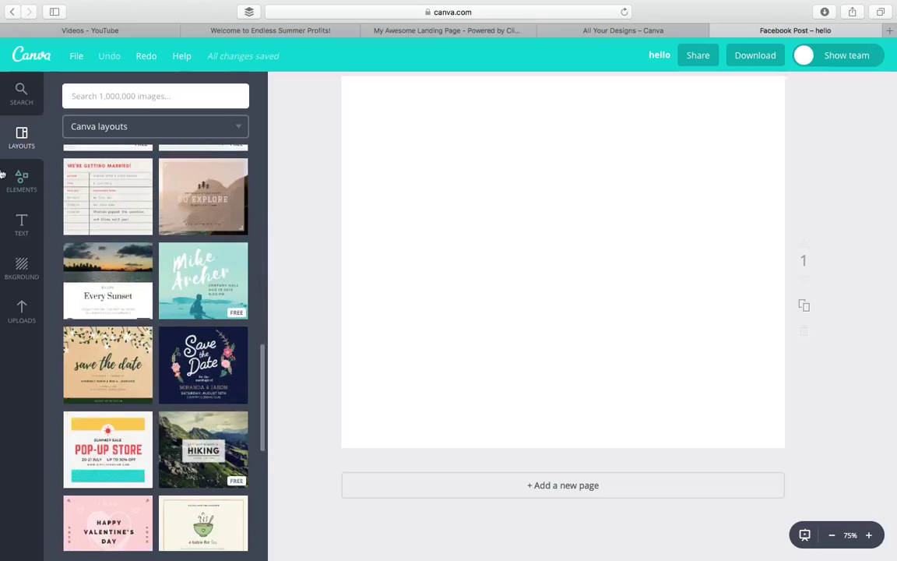
# Insert the uploaded photo of a person walking along the pebbly dark-sand beach onto the blank page.
pyautogui.click(23, 315)
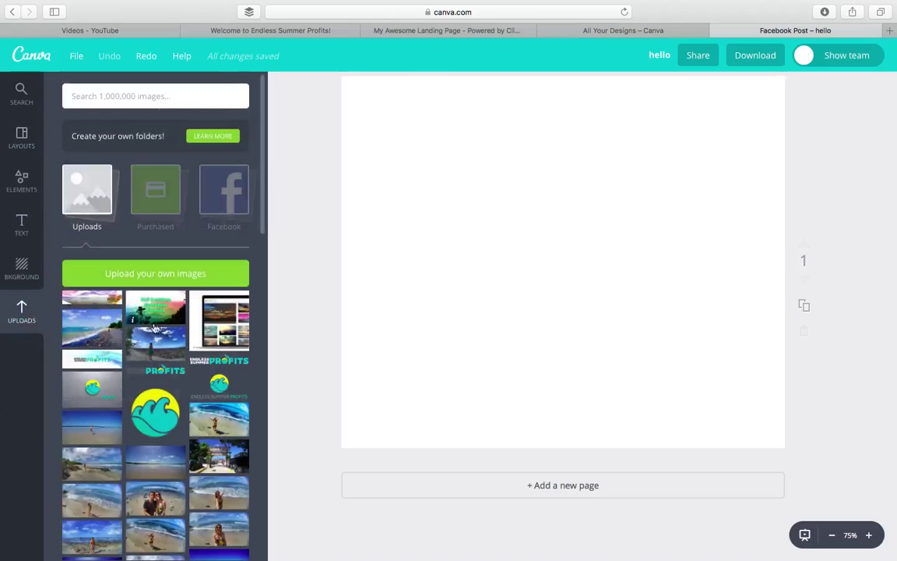
pyautogui.scroll(-4, 164, 355)
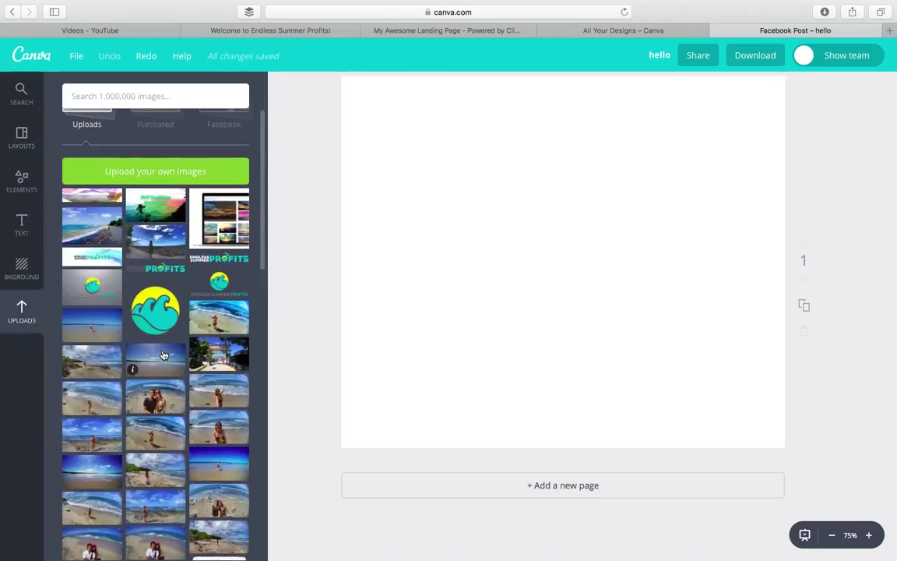
pyautogui.scroll(-1, 163, 355)
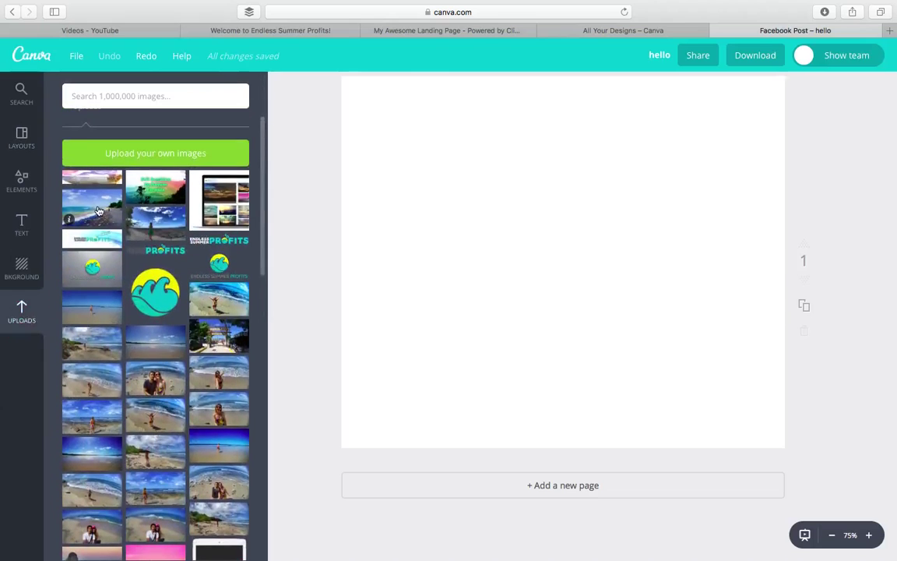
pyautogui.click(99, 212)
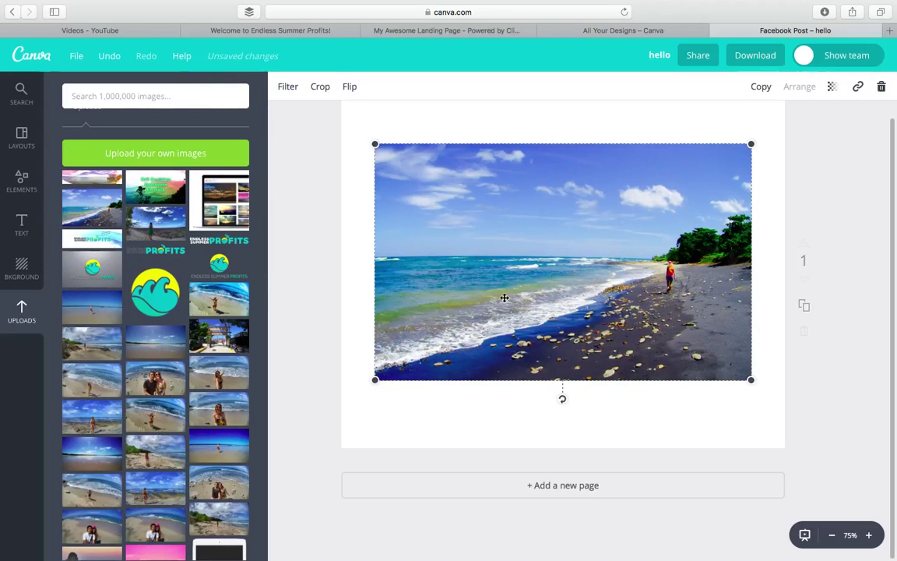
# Enlarge the beach photo to about 1264 × 794 and position it to cover the whole page with the walking person in view.
pyautogui.moveTo(505, 298); pyautogui.dragTo(478, 362)
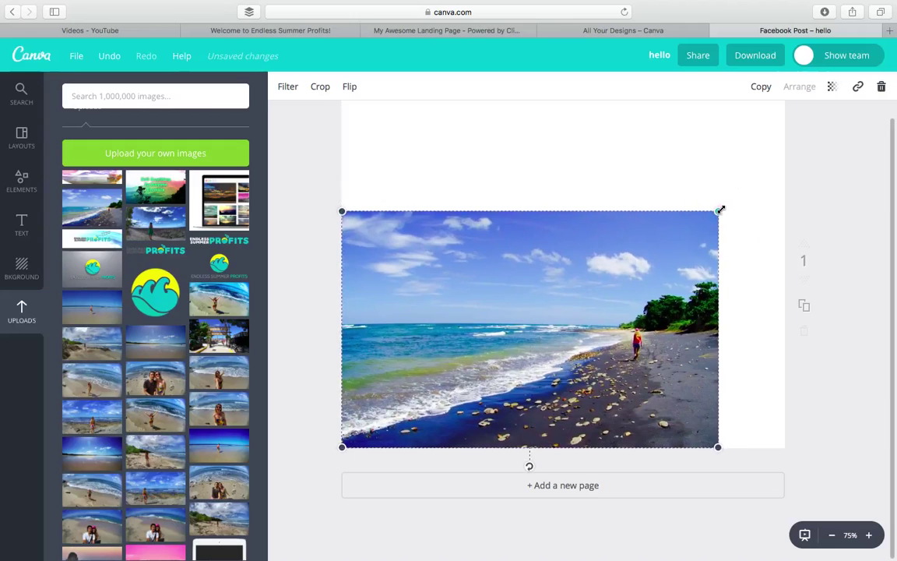
pyautogui.moveTo(720, 210); pyautogui.dragTo(885, 59)
pyautogui.scroll(2, 301, 242)
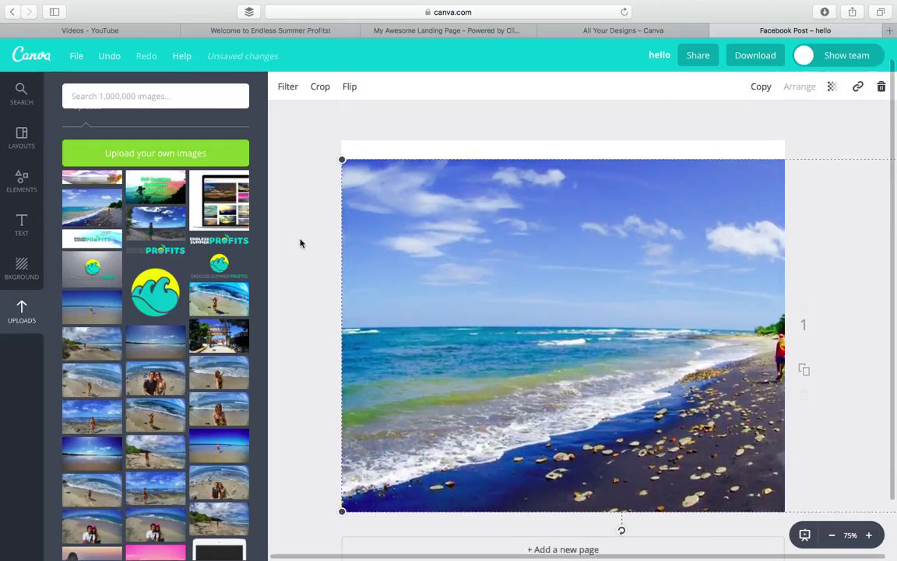
pyautogui.moveTo(341, 147); pyautogui.dragTo(308, 122)
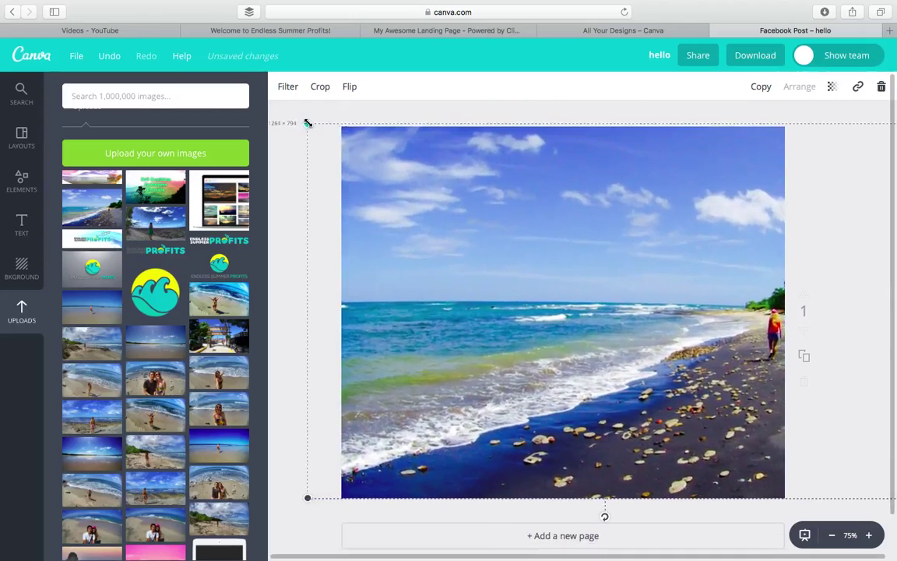
pyautogui.click(464, 112)
pyautogui.click(561, 279)
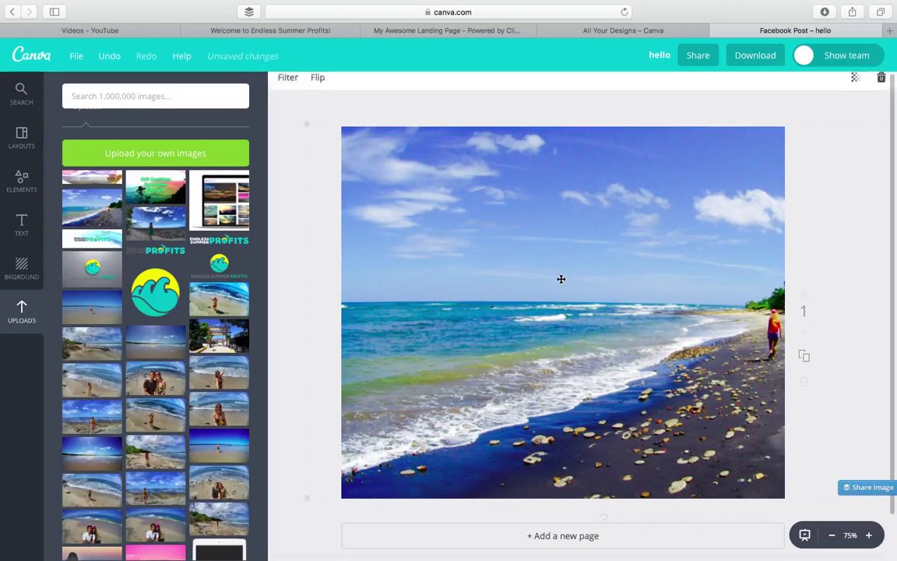
pyautogui.moveTo(570, 336)
pyautogui.mouseDown()
pyautogui.moveTo(537, 345)
pyautogui.moveTo(488, 338)
pyautogui.moveTo(577, 337)
pyautogui.moveTo(558, 334)
pyautogui.mouseUp()
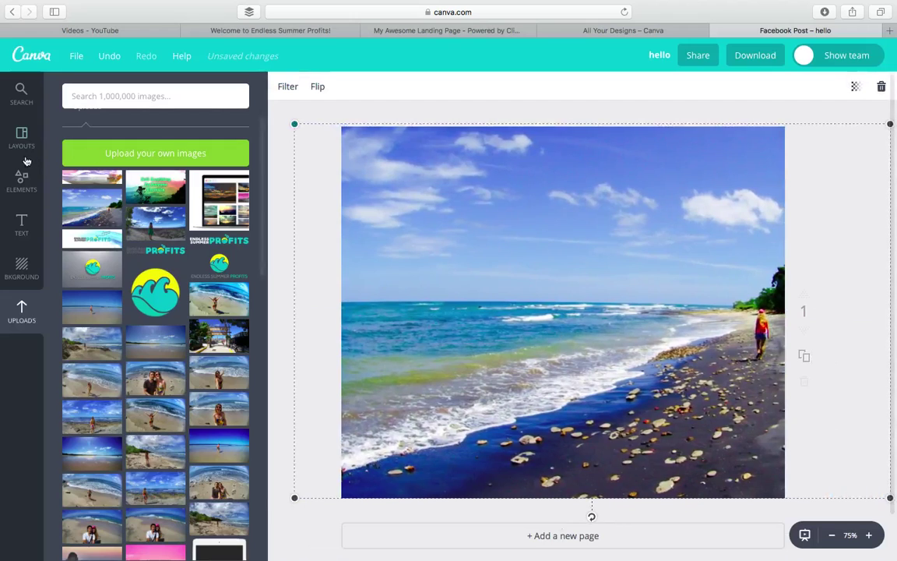
# Add a heading over the beach photo that reads "Hello Freedom Vibers!".
pyautogui.click(24, 220)
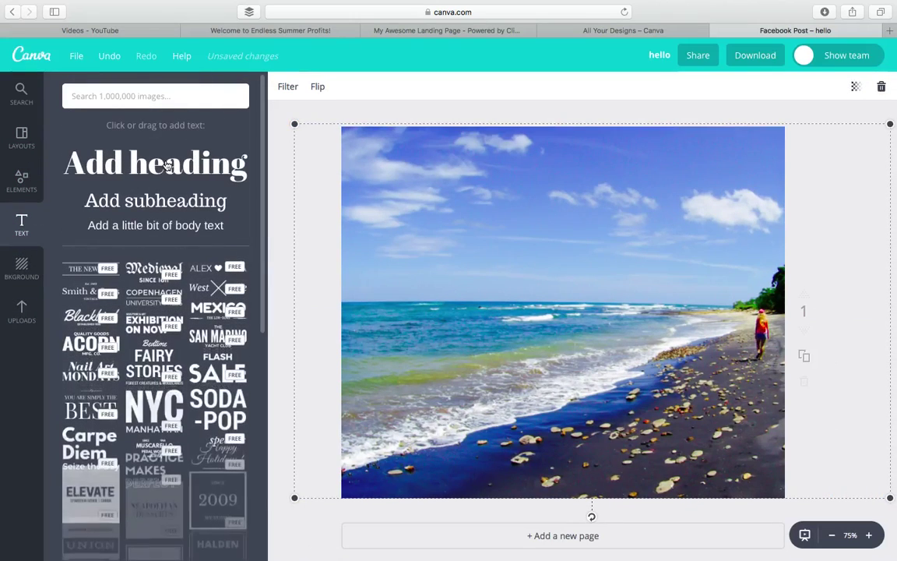
pyautogui.click(167, 164)
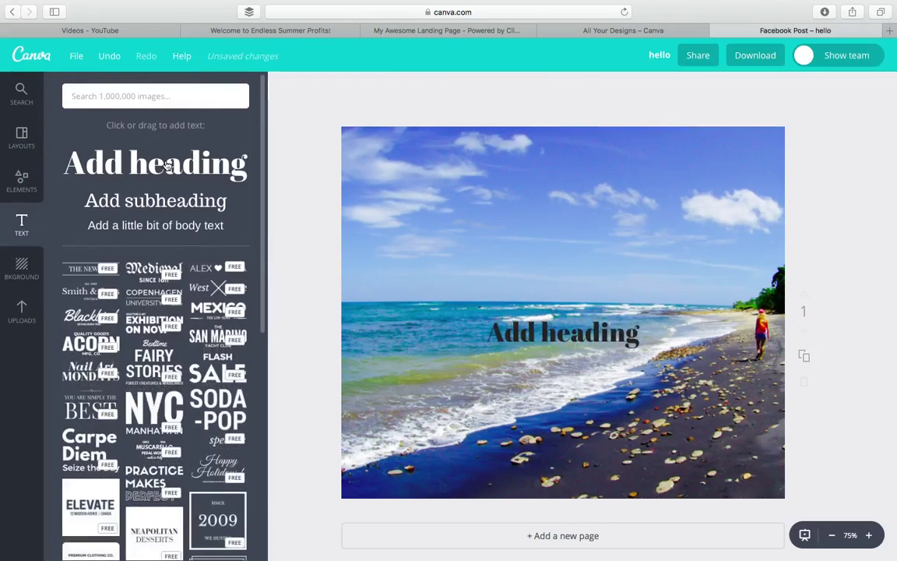
pyautogui.click(560, 329)
pyautogui.write('Hello')
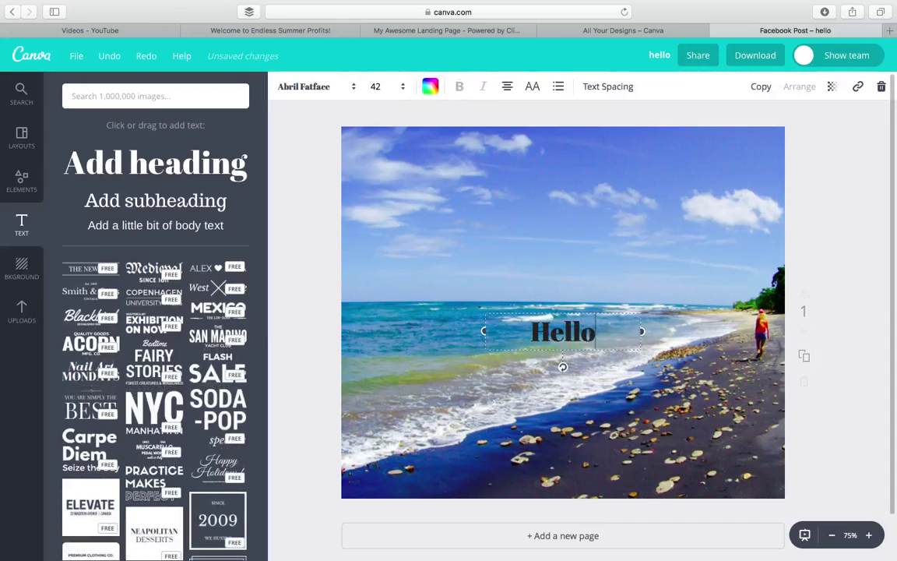
pyautogui.write(' Freedom')
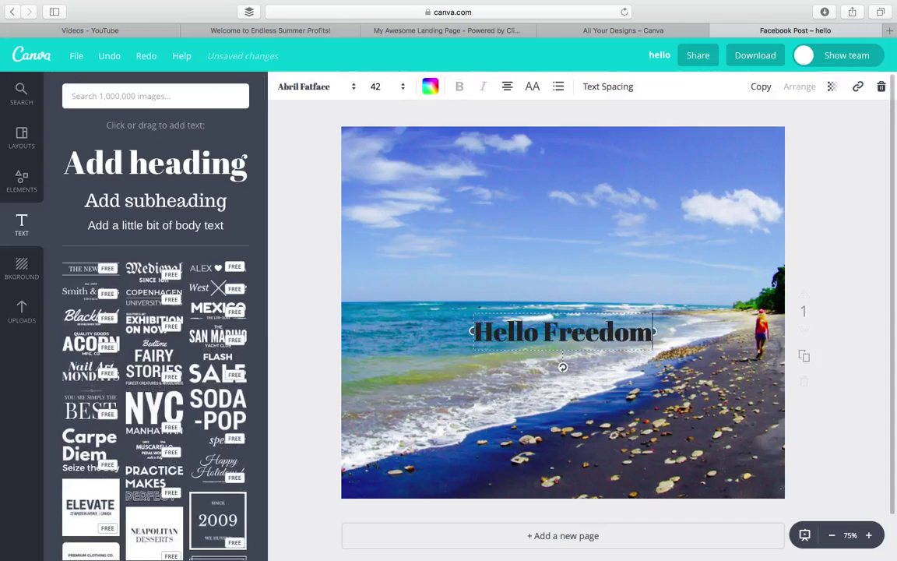
pyautogui.write(' Vibers!')
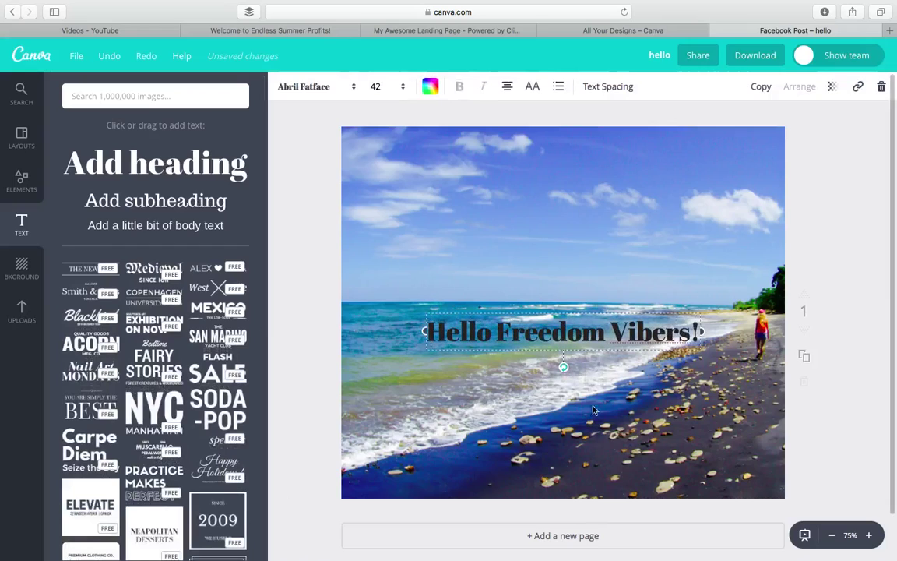
# Set the whole heading in the Fredoka One font at size 80.
pyautogui.press('super+a')
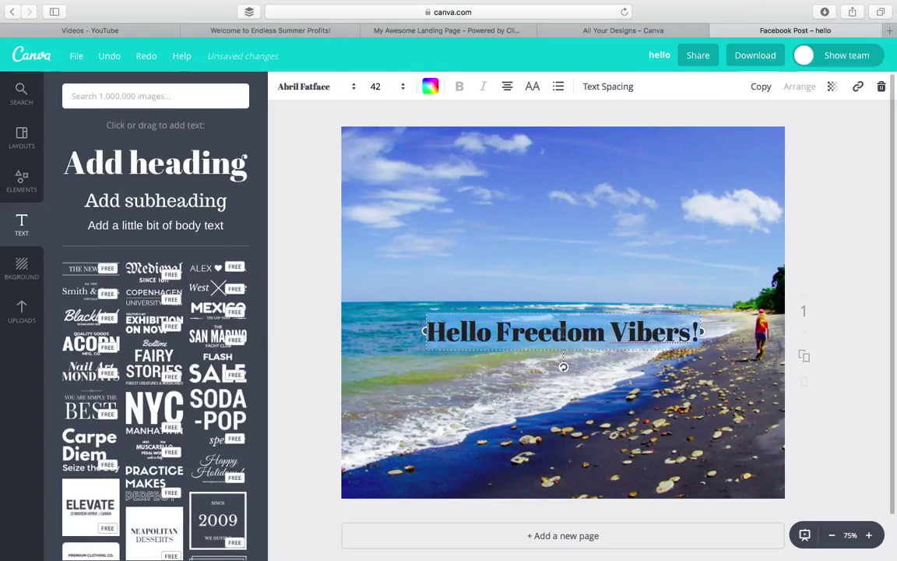
pyautogui.click(322, 91)
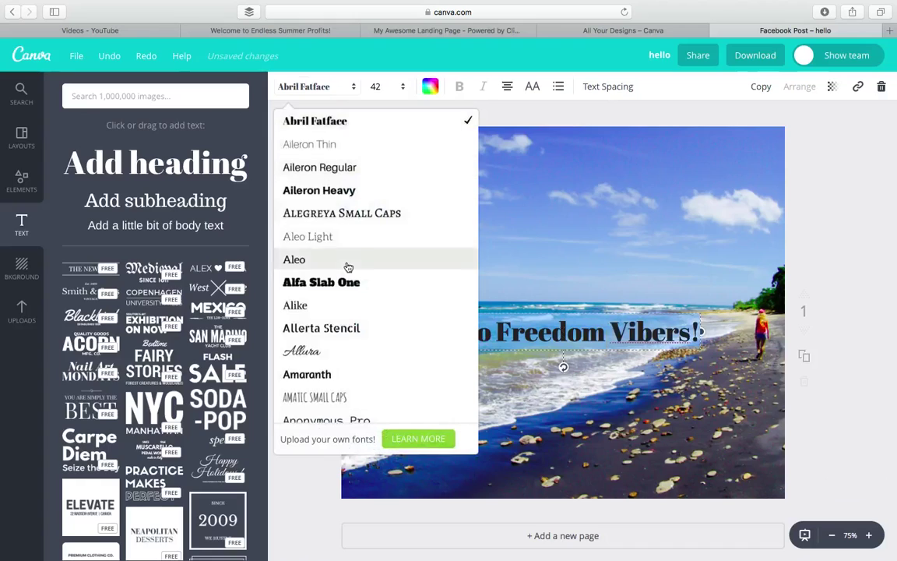
pyautogui.scroll(-10, 346, 267)
pyautogui.scroll(-10, 348, 267)
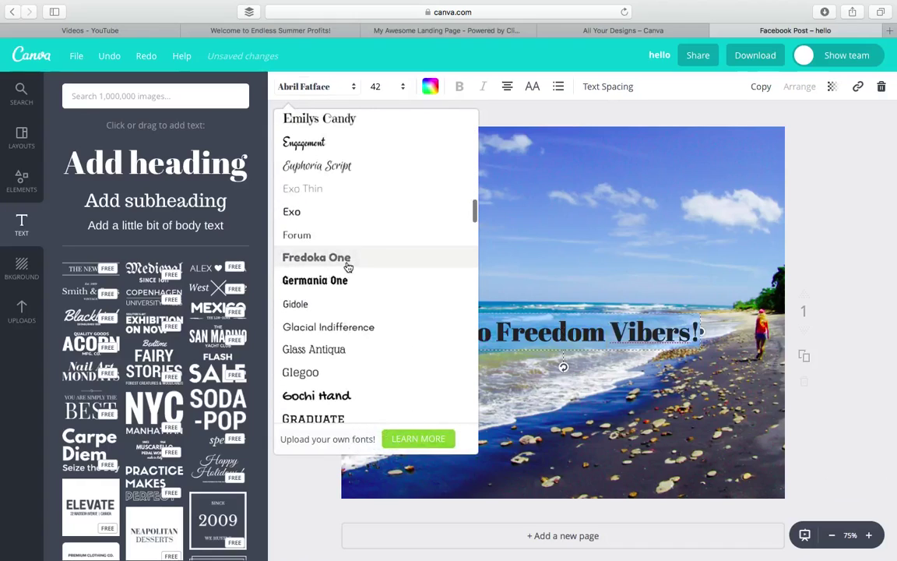
pyautogui.click(349, 267)
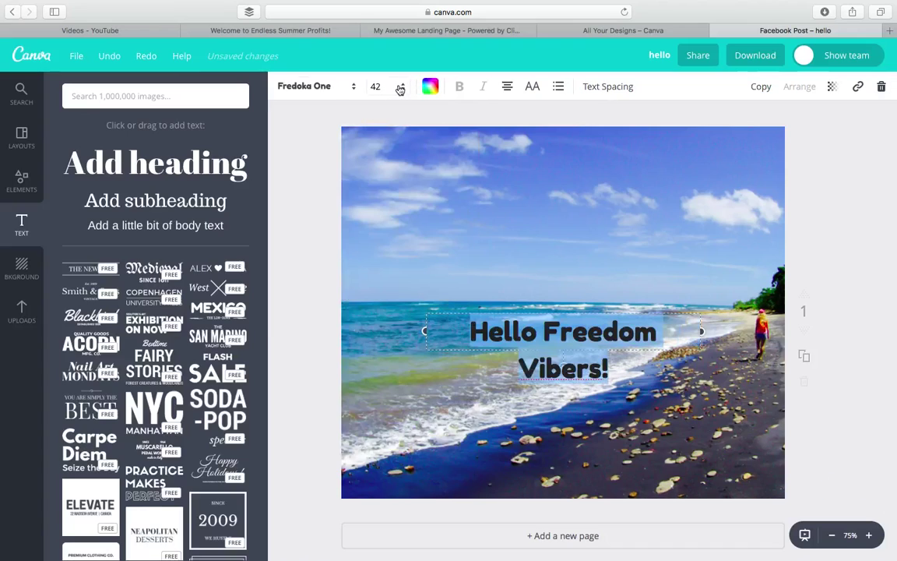
pyautogui.click(400, 89)
pyautogui.click(389, 375)
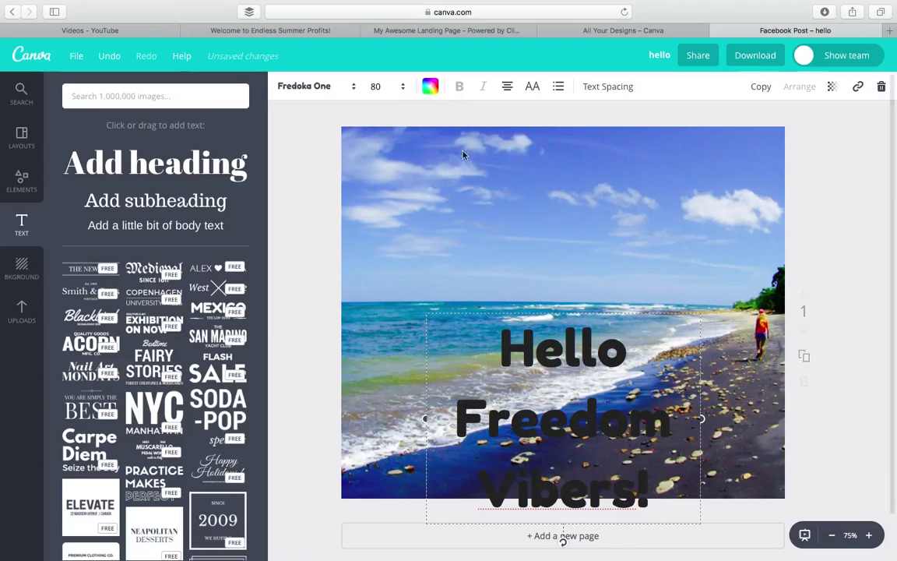
# Color the heading yellow from the default palette and move it up to the photo's upper edge.
pyautogui.click(430, 88)
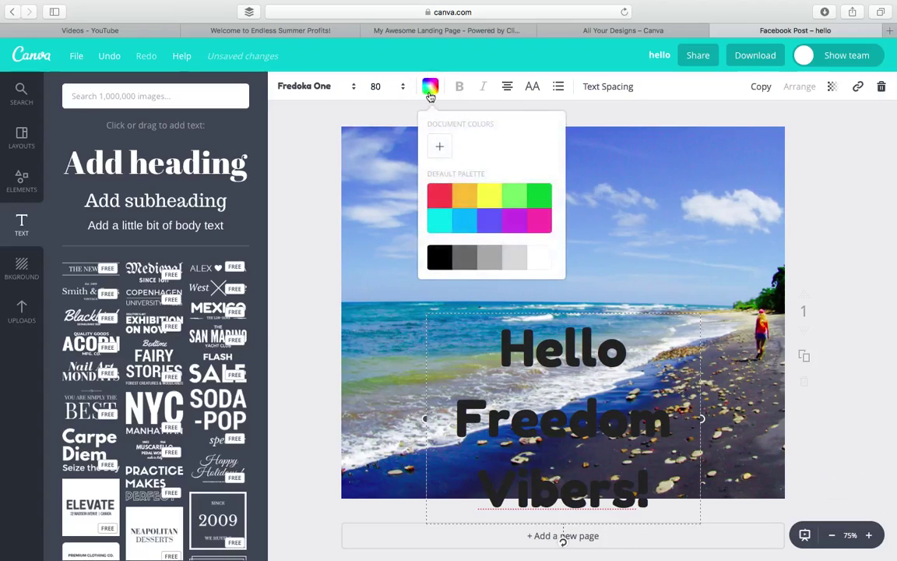
pyautogui.click(482, 195)
pyautogui.click(824, 196)
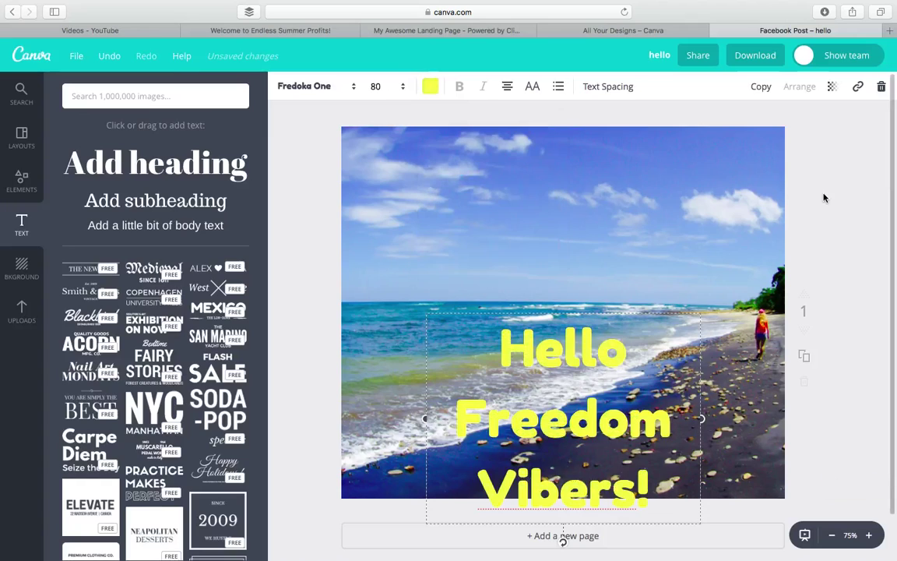
pyautogui.click(790, 236)
pyautogui.moveTo(563, 380); pyautogui.dragTo(569, 214)
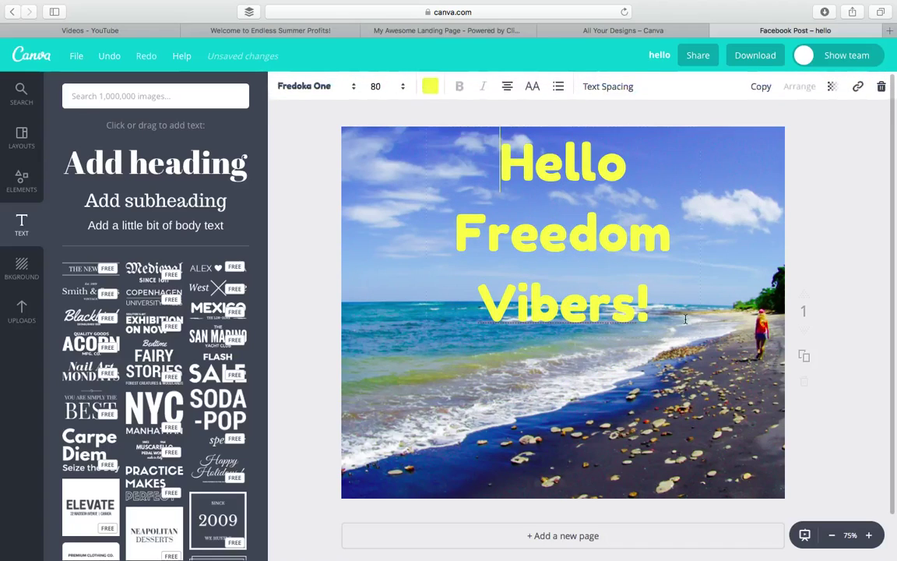
# Reduce the heading's font size to 56 and shift it slightly down within the sky area.
pyautogui.click(496, 168)
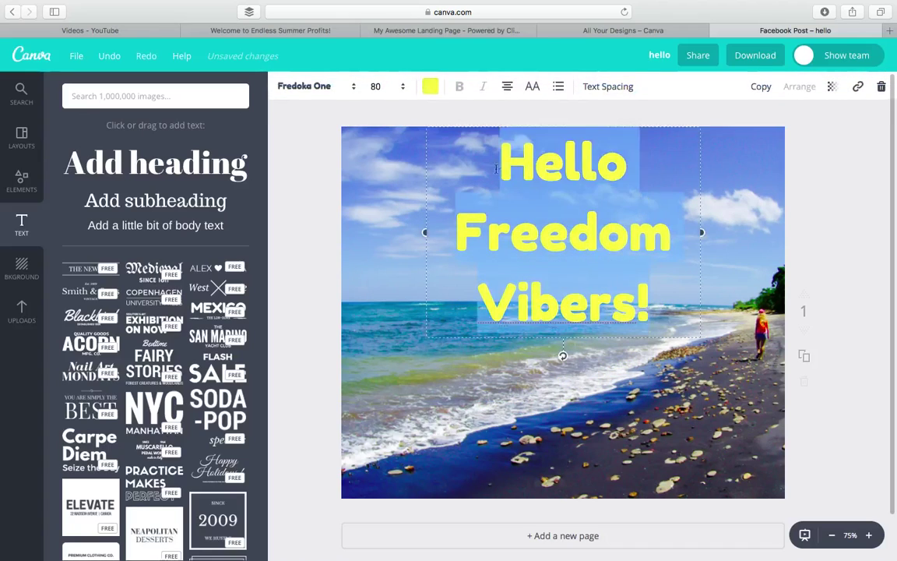
pyautogui.click(390, 88)
pyautogui.click(393, 269)
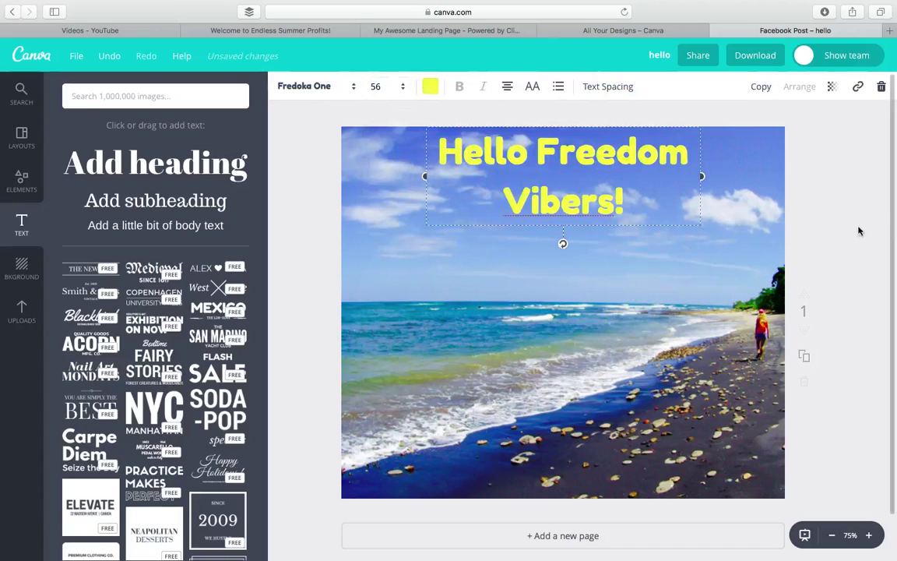
pyautogui.click(836, 211)
pyautogui.moveTo(554, 170); pyautogui.dragTo(555, 194)
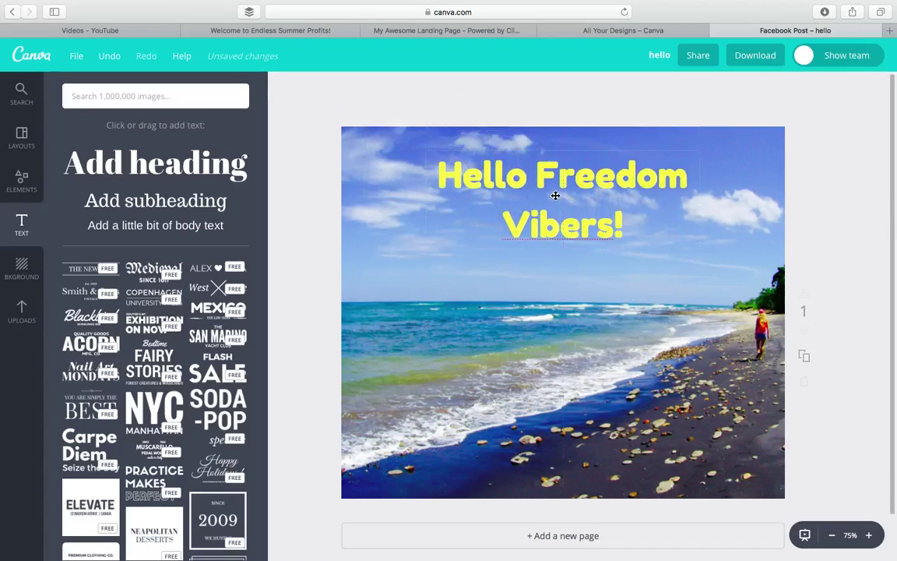
# Add the white circle "ON POINT" text design to the page and delete its text so only the circle remains.
pyautogui.scroll(-5, 147, 380)
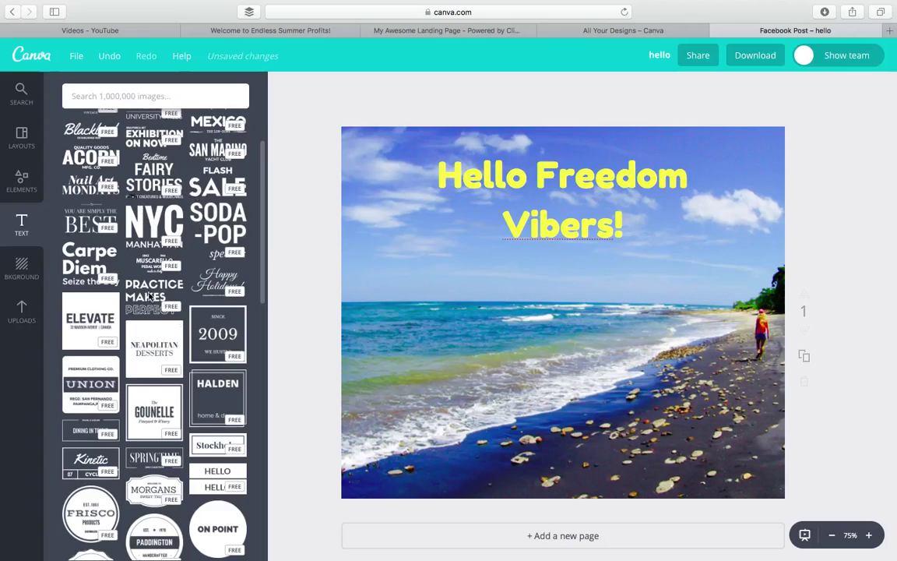
pyautogui.scroll(-5, 151, 296)
pyautogui.scroll(-3, 150, 375)
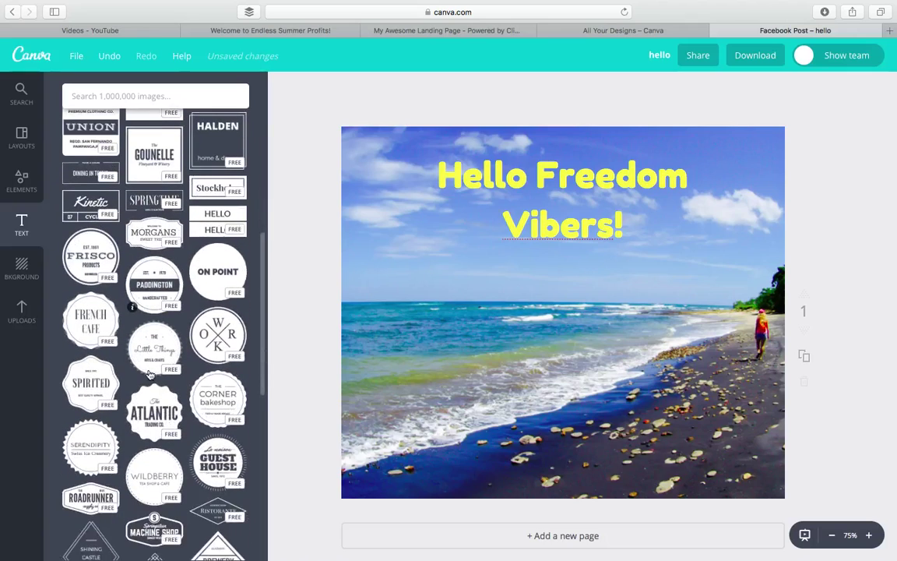
pyautogui.scroll(-4, 150, 374)
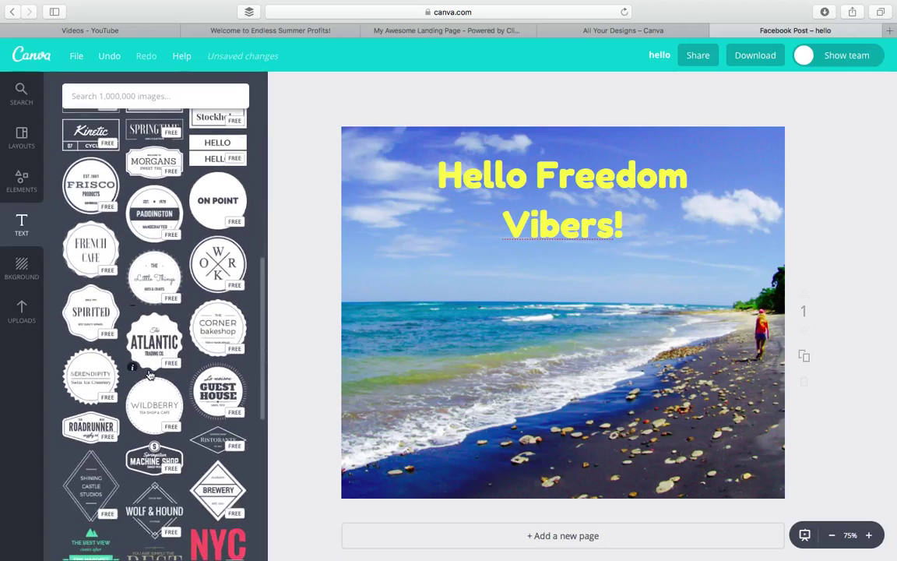
pyautogui.scroll(2, 229, 290)
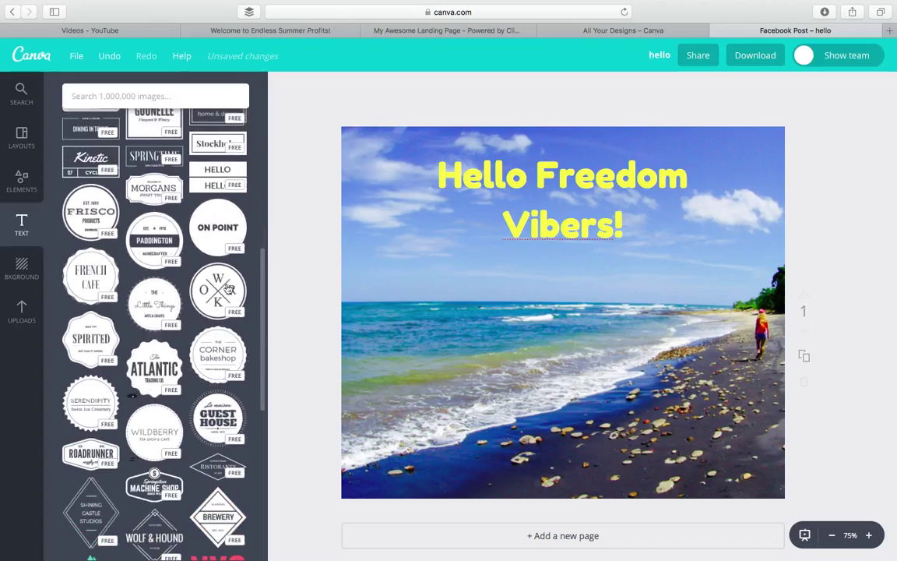
pyautogui.click(215, 238)
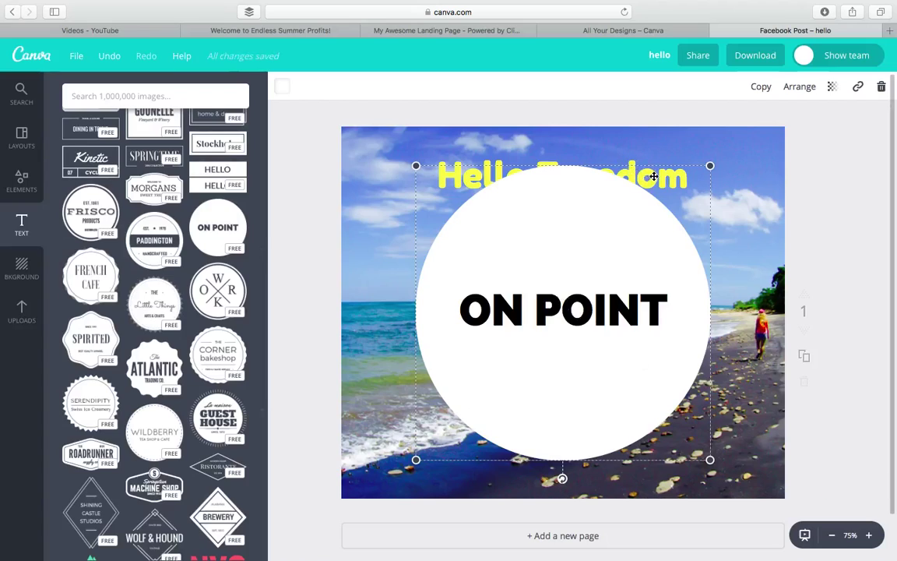
pyautogui.doubleClick(572, 313)
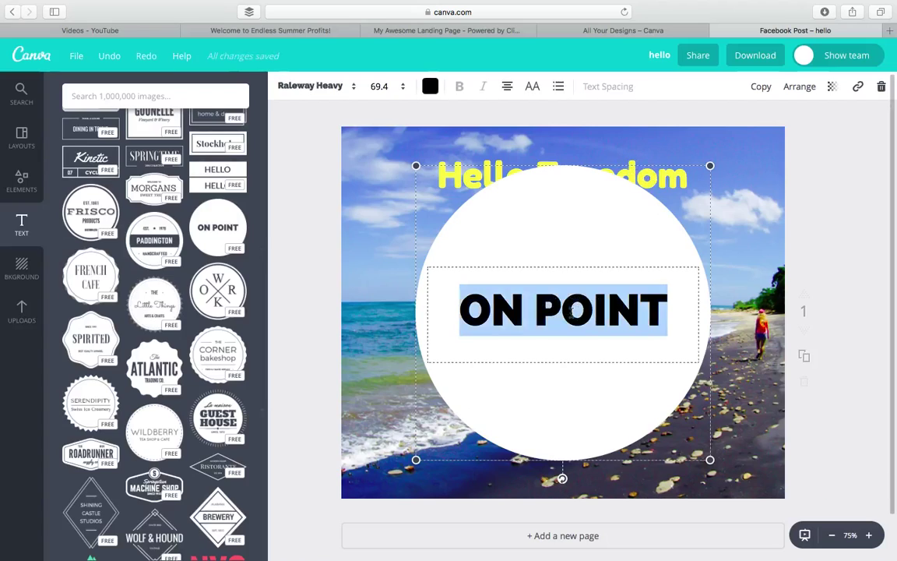
pyautogui.press('BackSpace')
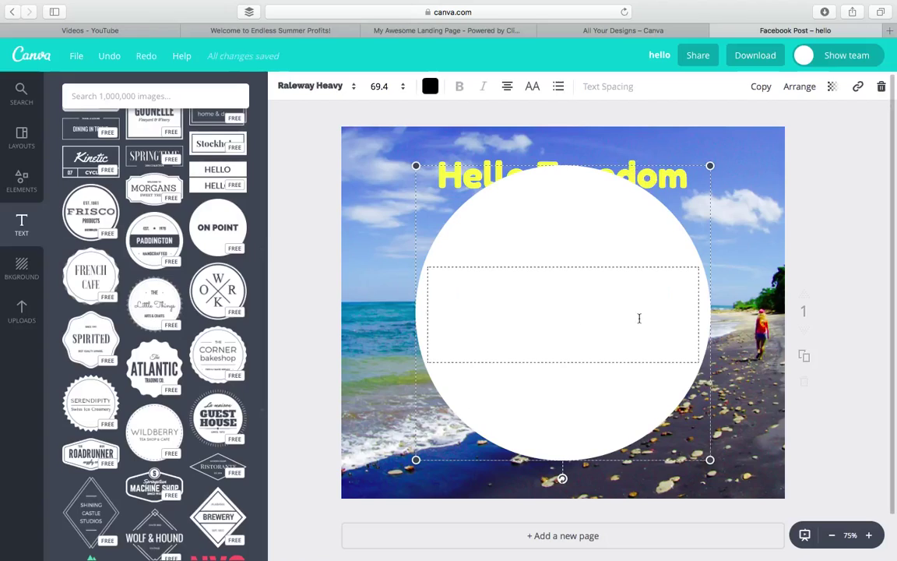
pyautogui.click(825, 159)
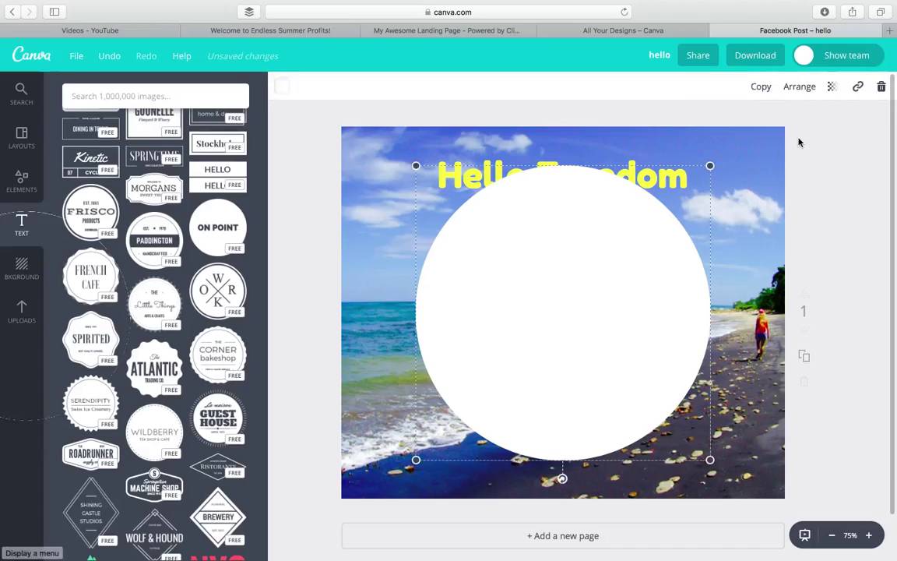
# Send the white circle behind the heading and move the heading down to the circle's middle.
pyautogui.click(800, 88)
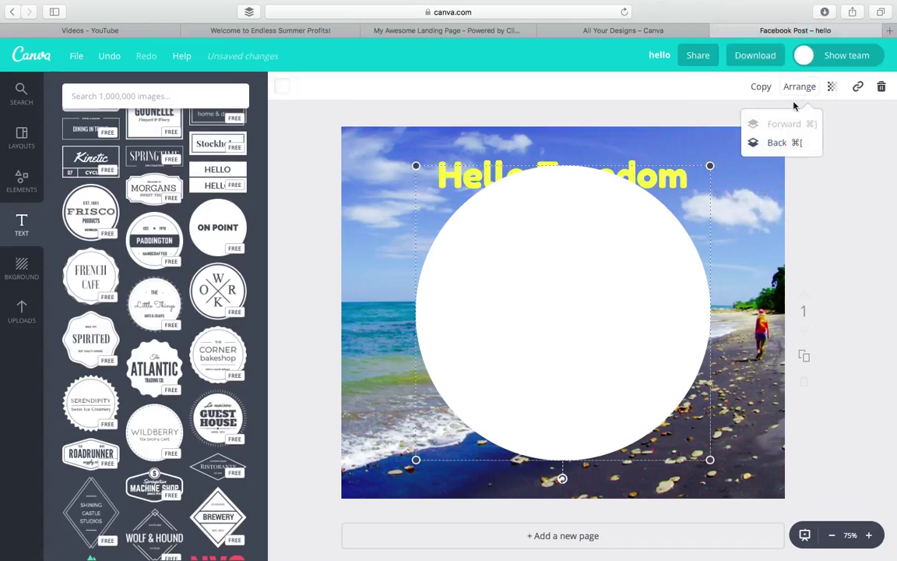
pyautogui.click(775, 143)
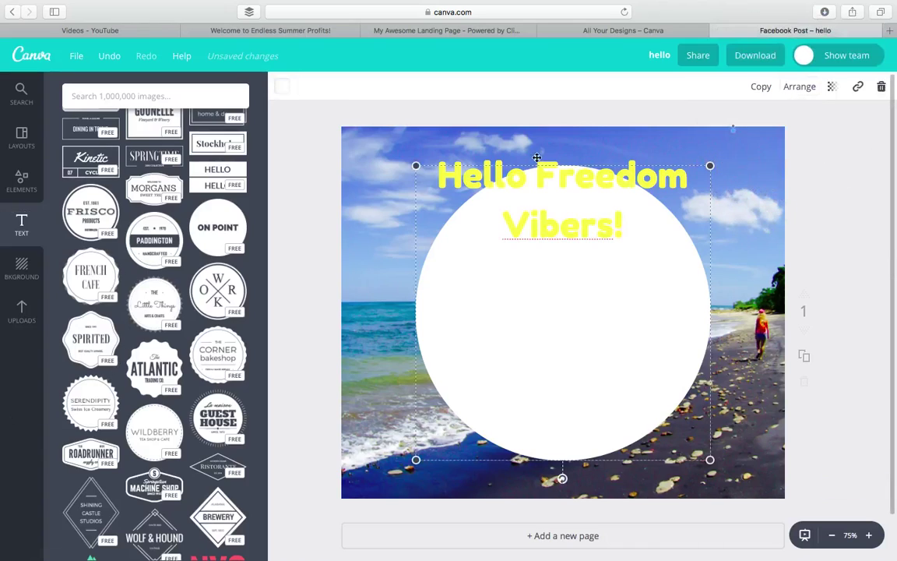
pyautogui.moveTo(585, 178); pyautogui.dragTo(584, 292)
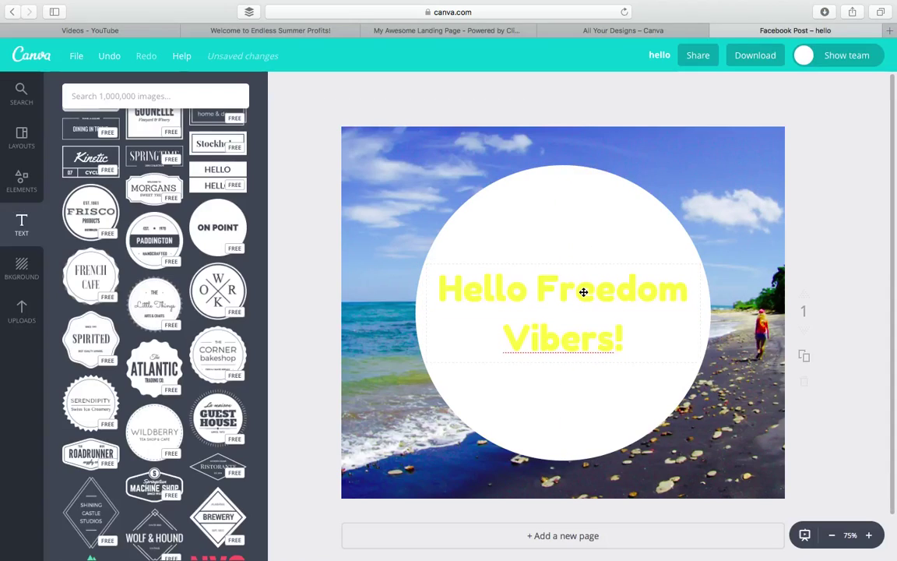
pyautogui.click(827, 192)
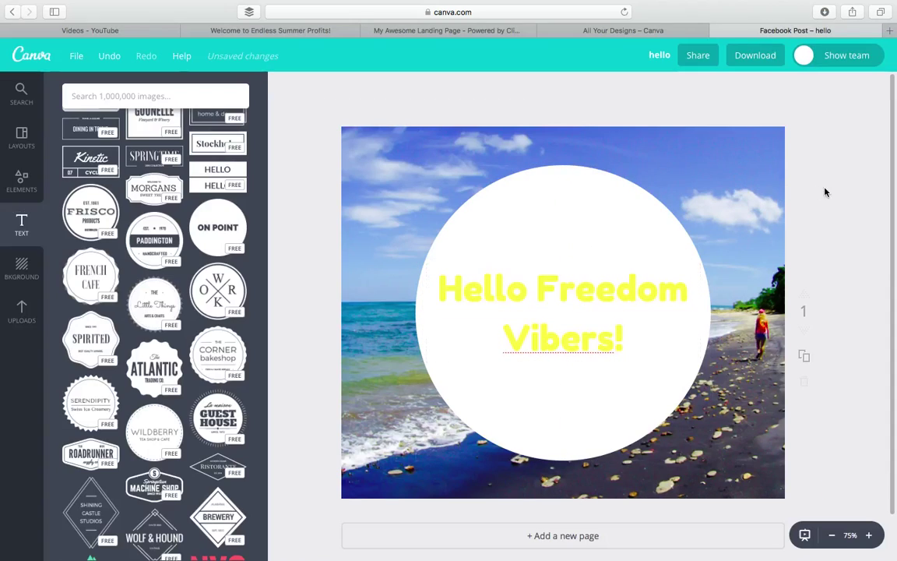
# Color the circle light blue from the default palette.
pyautogui.click(497, 194)
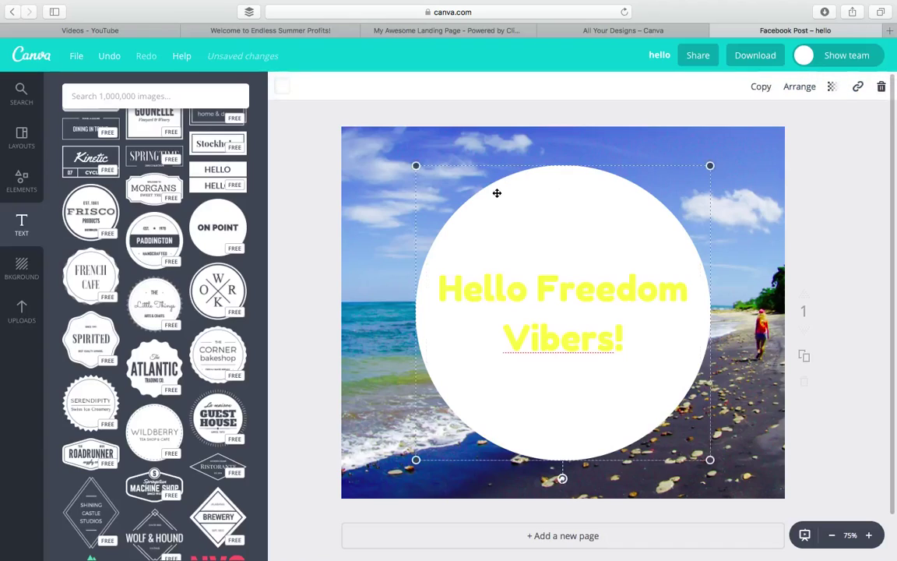
pyautogui.click(283, 89)
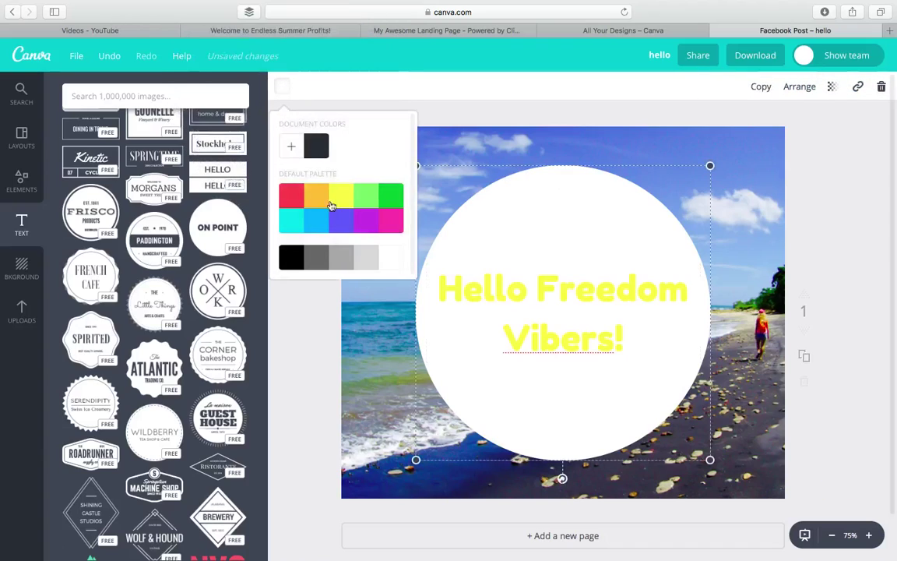
pyautogui.click(318, 220)
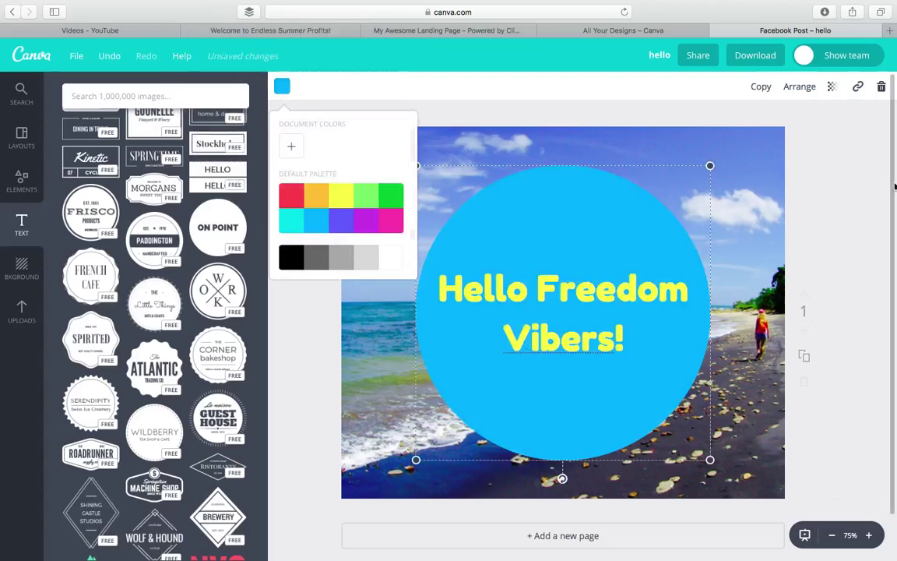
pyautogui.click(860, 207)
pyautogui.click(852, 194)
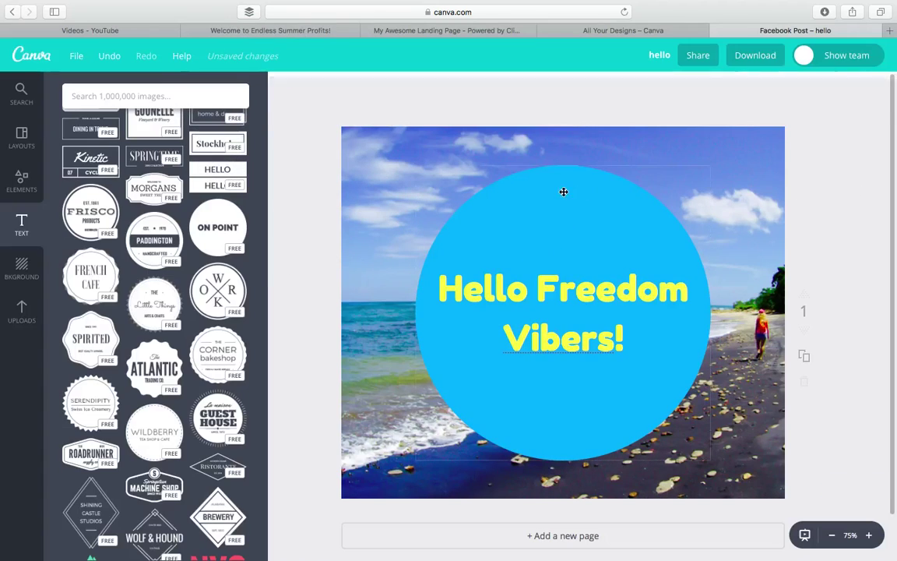
# Shrink the blue circle from its upper-left corner and center it on the photo.
pyautogui.click(567, 195)
pyautogui.moveTo(416, 166); pyautogui.dragTo(461, 218)
pyautogui.click(847, 212)
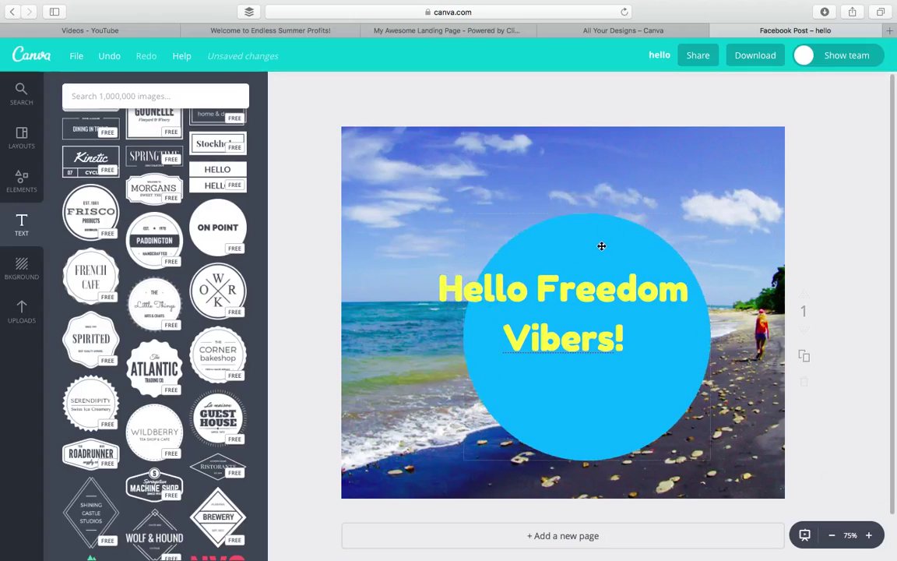
pyautogui.moveTo(598, 244); pyautogui.dragTo(575, 223)
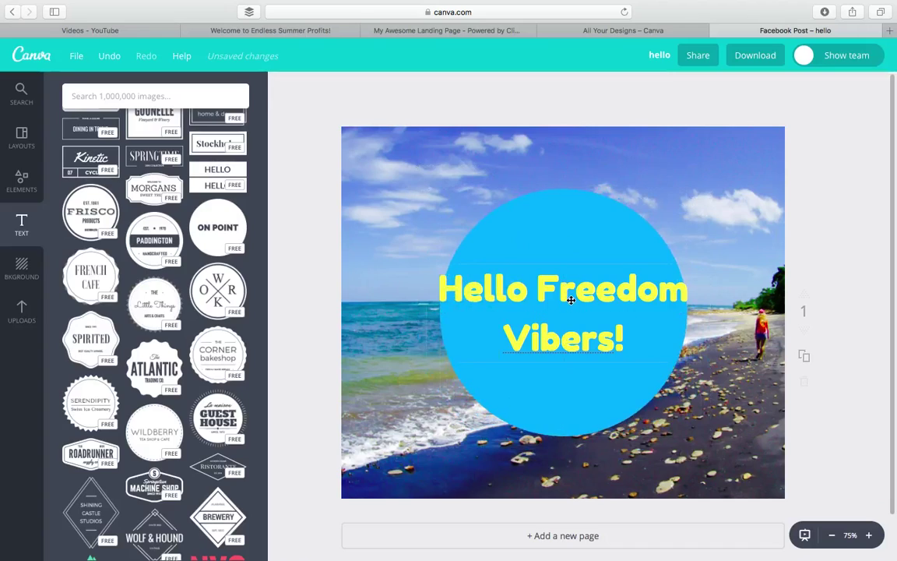
# Break the heading before "Freedom" so it runs over three lines, and center it inside the blue circle.
pyautogui.moveTo(571, 300); pyautogui.dragTo(580, 301)
pyautogui.click(548, 292)
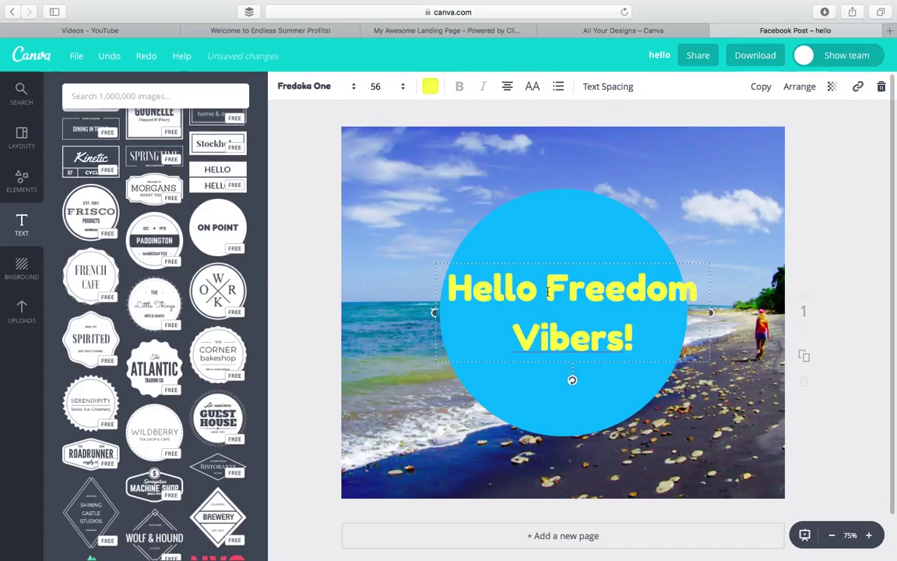
pyautogui.press('Return')
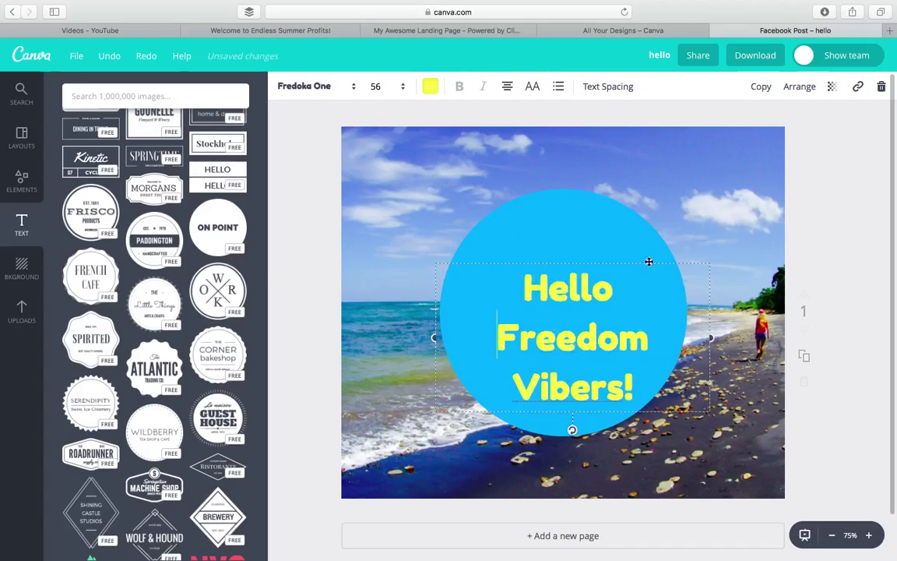
pyautogui.click(852, 250)
pyautogui.moveTo(574, 296)
pyautogui.mouseDown()
pyautogui.moveTo(572, 282)
pyautogui.moveTo(566, 292)
pyautogui.mouseUp()
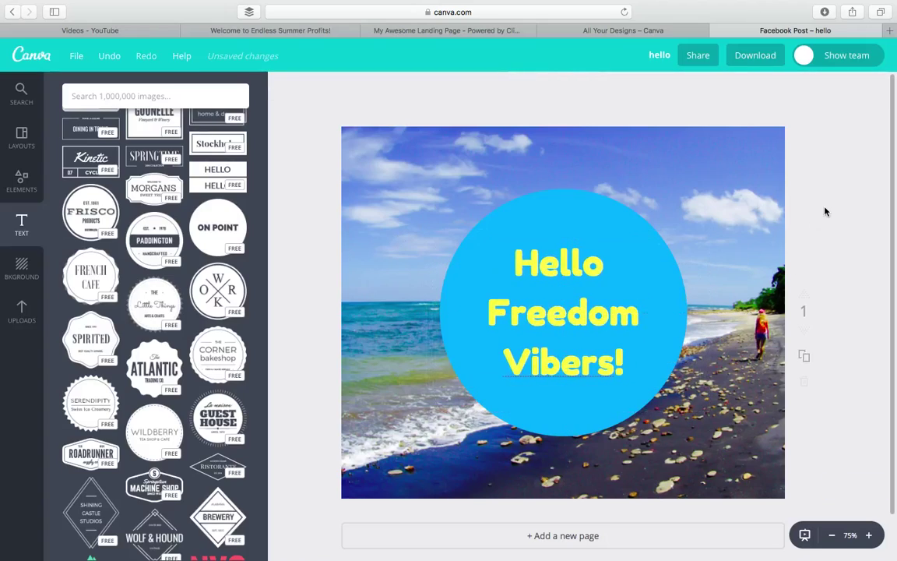
pyautogui.scroll(-5, 112, 228)
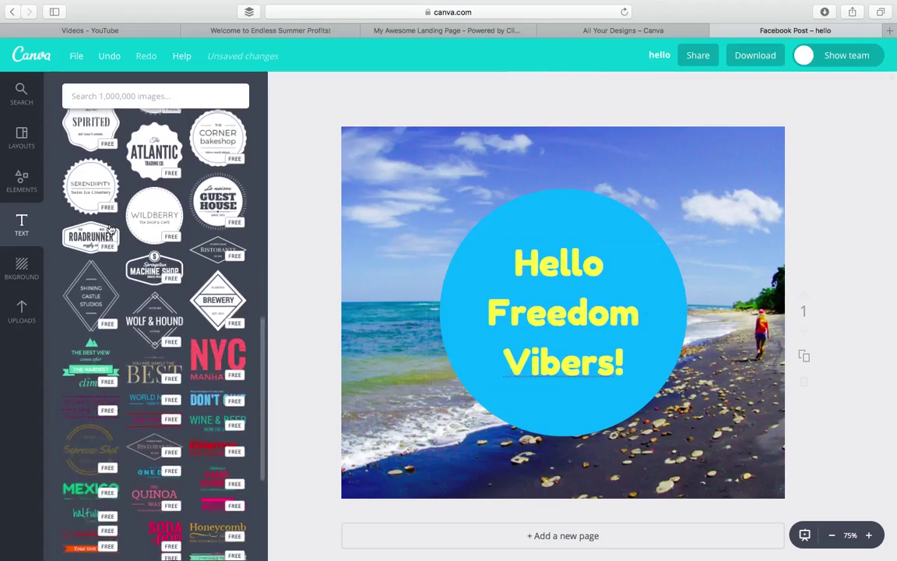
pyautogui.scroll(-3, 112, 229)
pyautogui.scroll(-5, 110, 230)
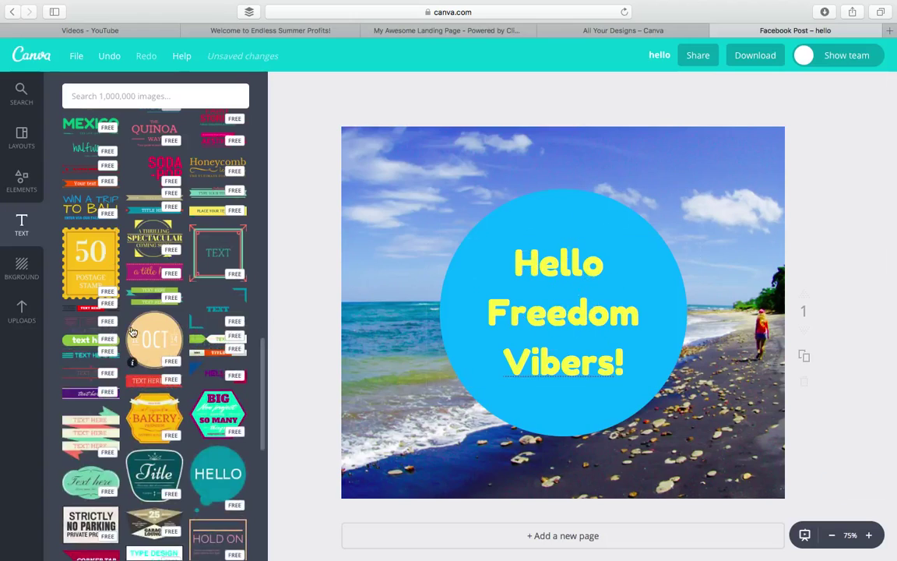
pyautogui.scroll(10, 146, 227)
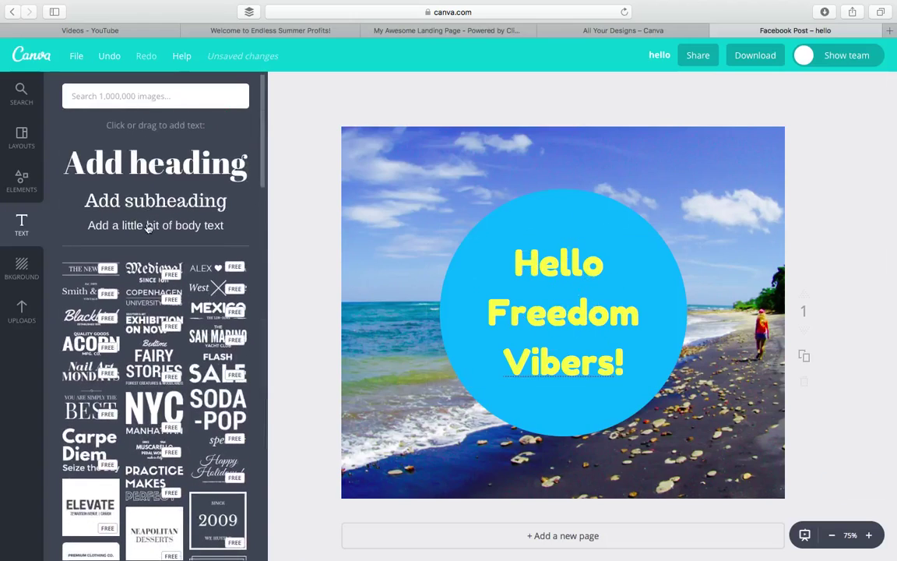
pyautogui.click(148, 227)
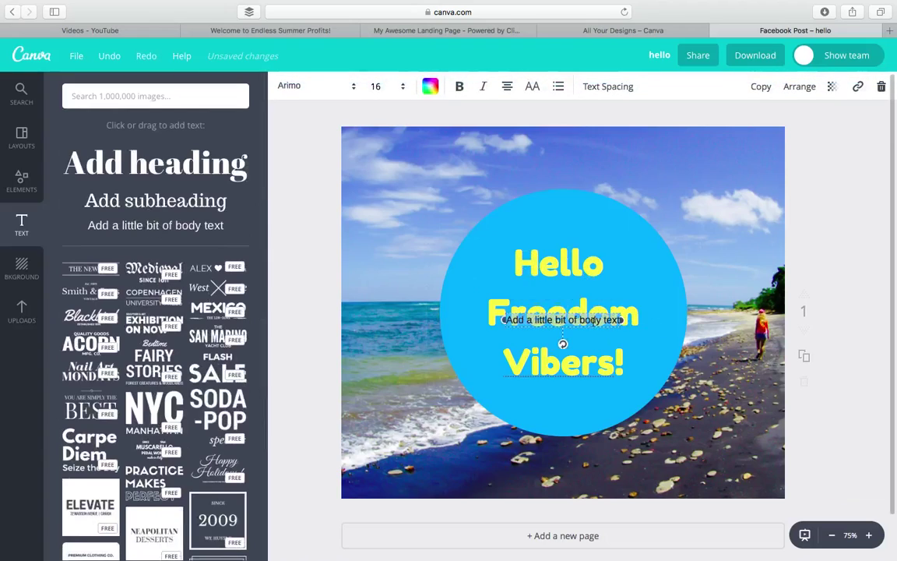
pyautogui.press('BackSpace')
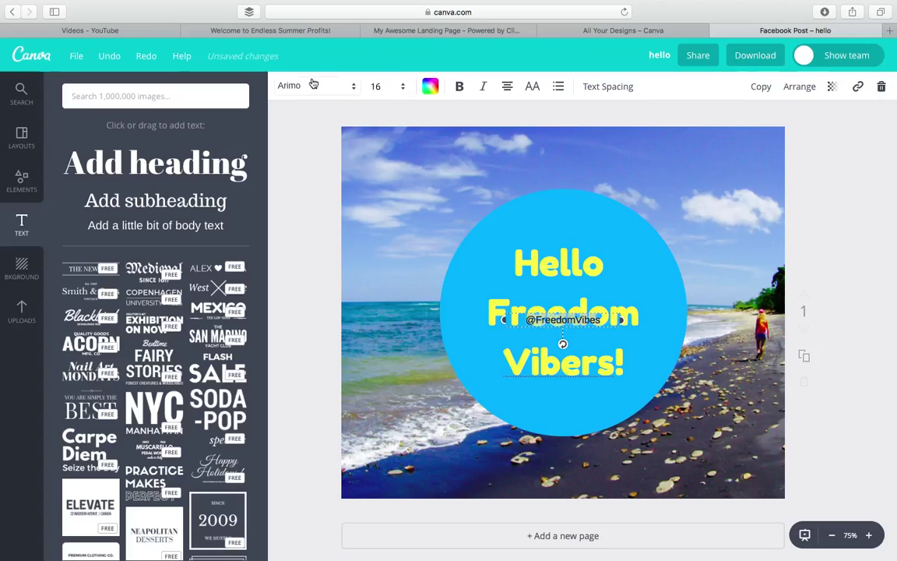
pyautogui.click(284, 81)
pyautogui.scroll(-10, 368, 249)
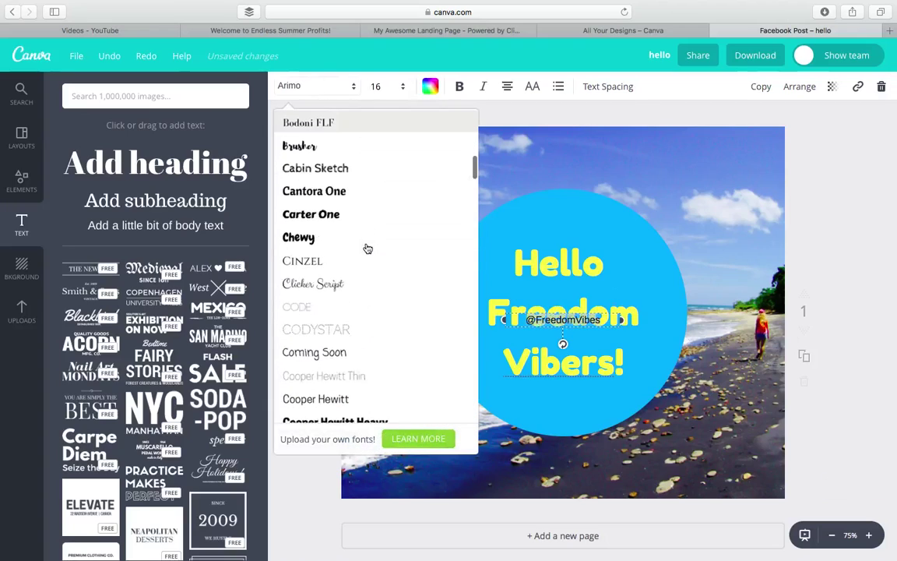
pyautogui.scroll(-2, 368, 248)
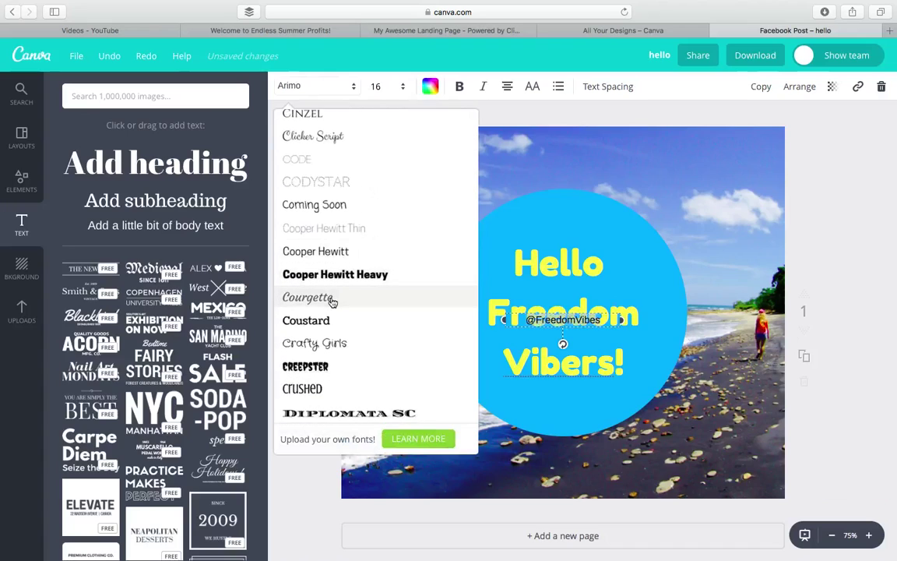
pyautogui.click(430, 89)
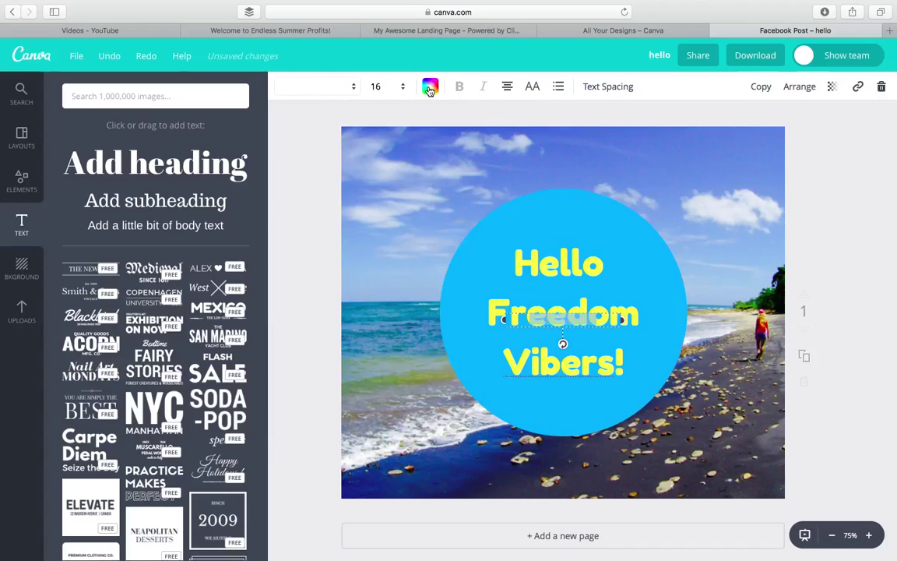
pyautogui.click(430, 88)
pyautogui.click(439, 198)
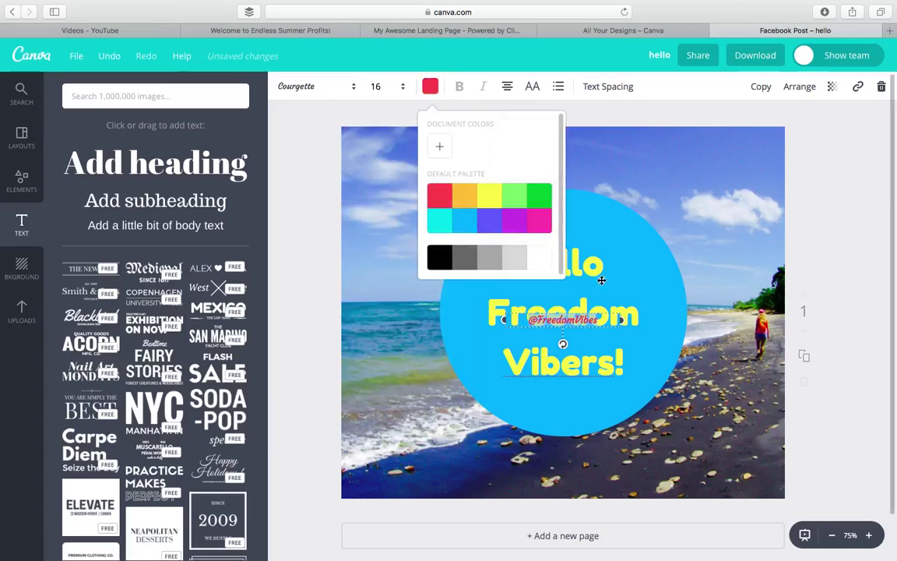
pyautogui.click(393, 89)
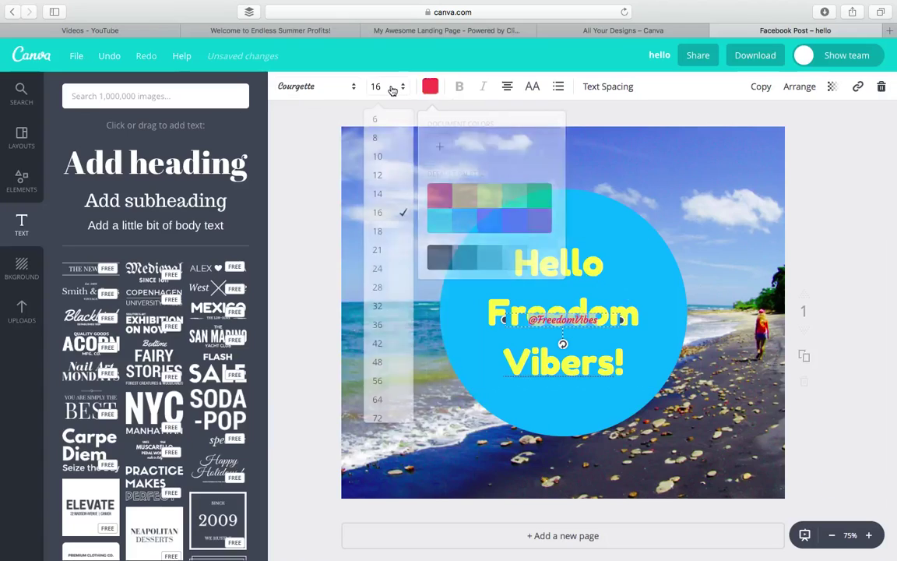
pyautogui.click(382, 230)
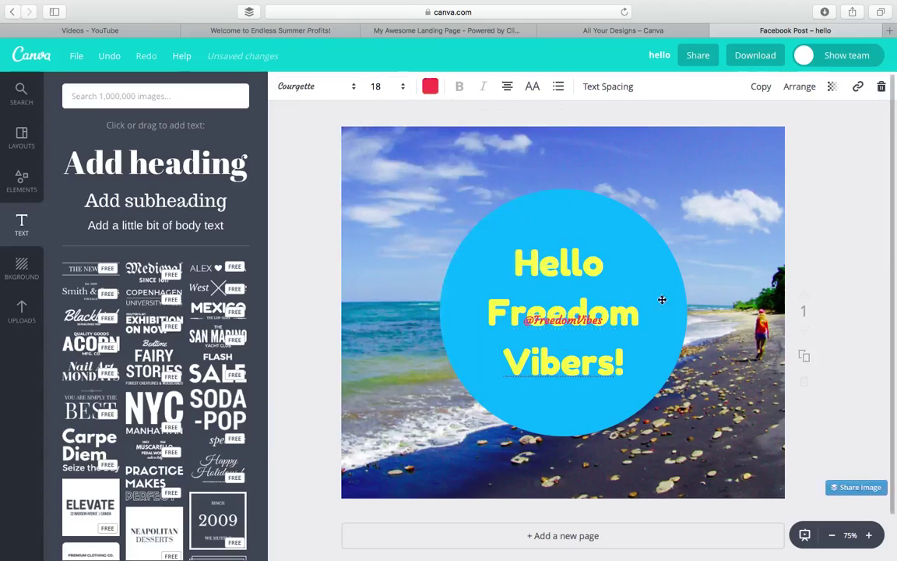
pyautogui.moveTo(564, 319); pyautogui.dragTo(567, 481)
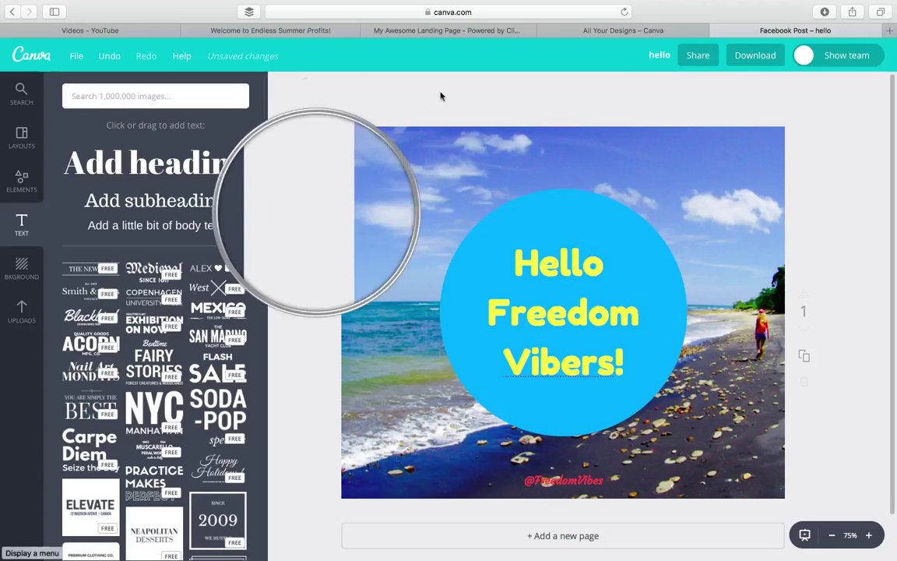
# Download the finished Facebook Post as a PNG file and dismiss the download message.
pyautogui.click(754, 62)
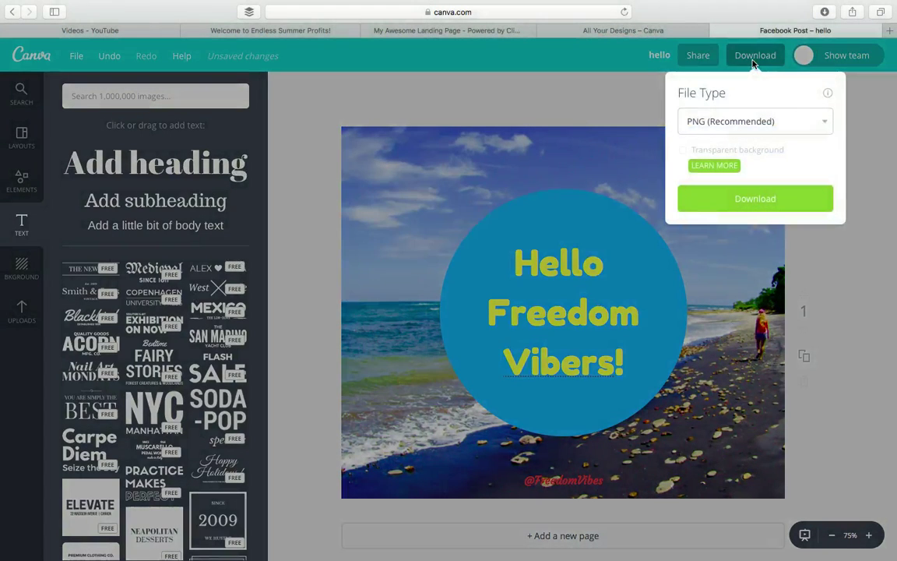
pyautogui.click(827, 122)
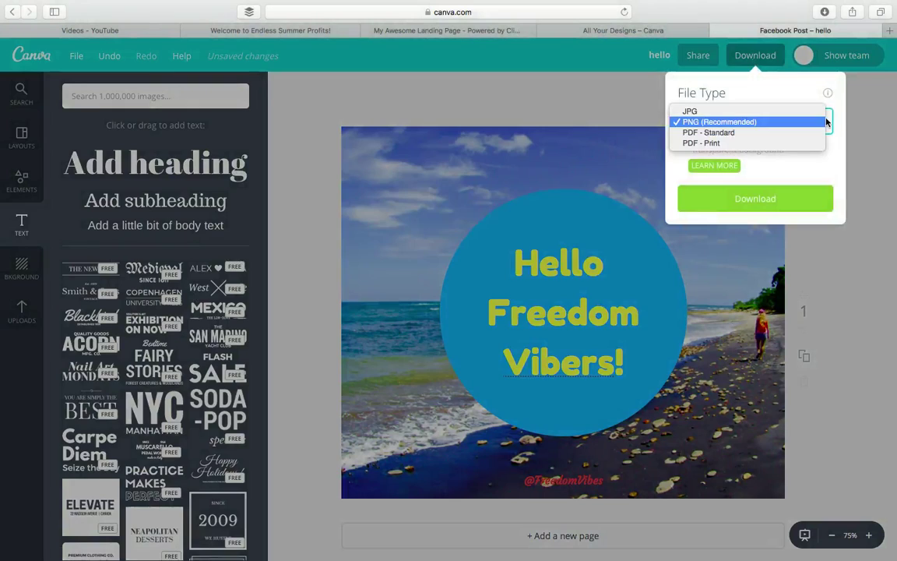
pyautogui.click(729, 123)
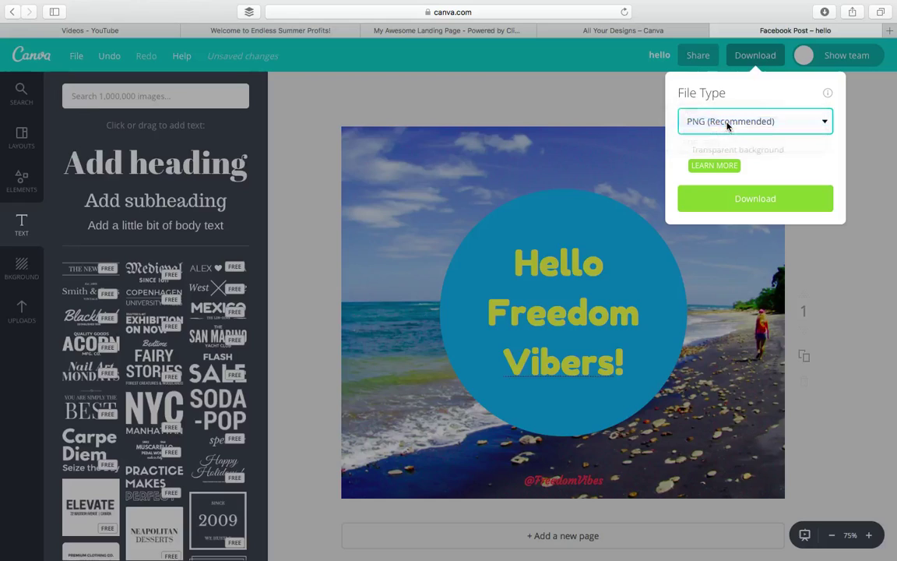
pyautogui.click(746, 199)
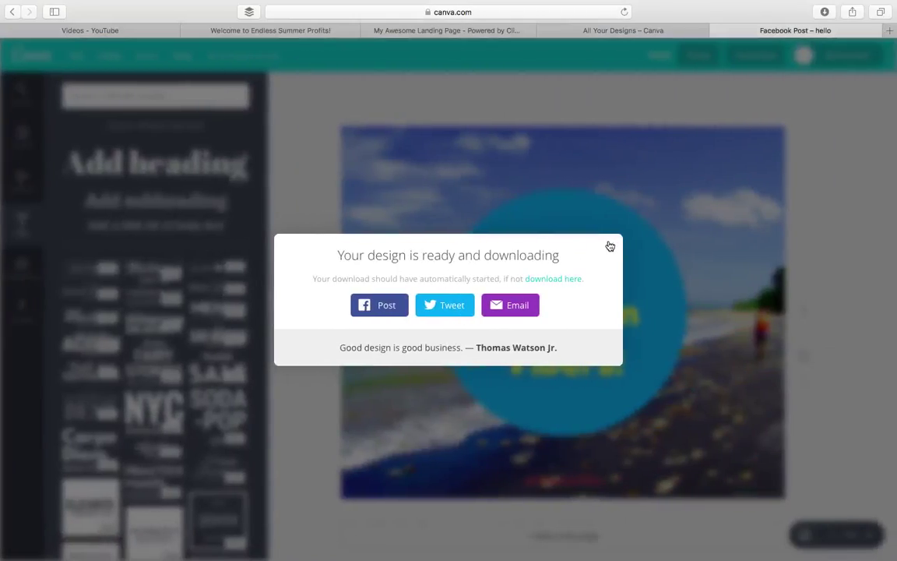
pyautogui.click(610, 246)
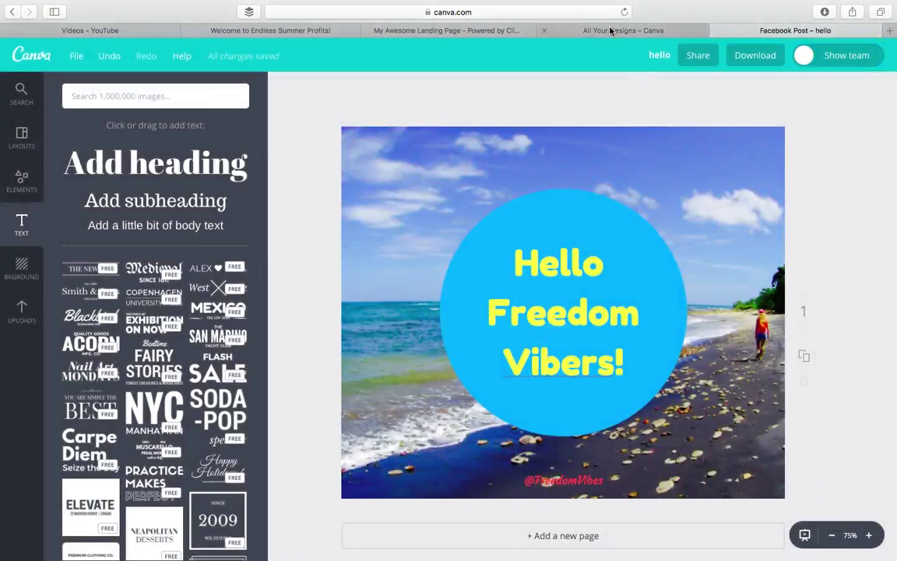
# Close the Facebook Post design and create a blank Instagram Post from the full list of design types.
pyautogui.click(717, 30)
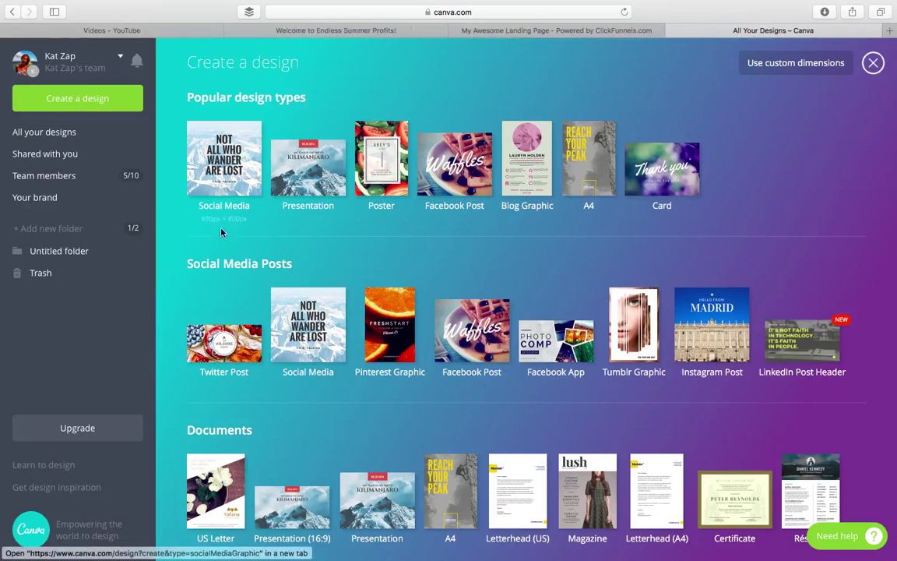
pyautogui.click(874, 62)
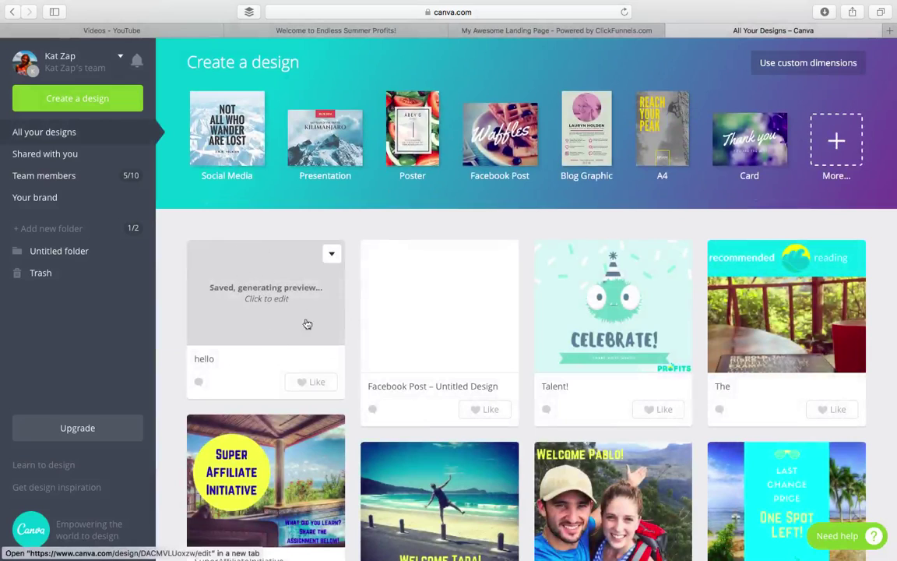
pyautogui.click(836, 144)
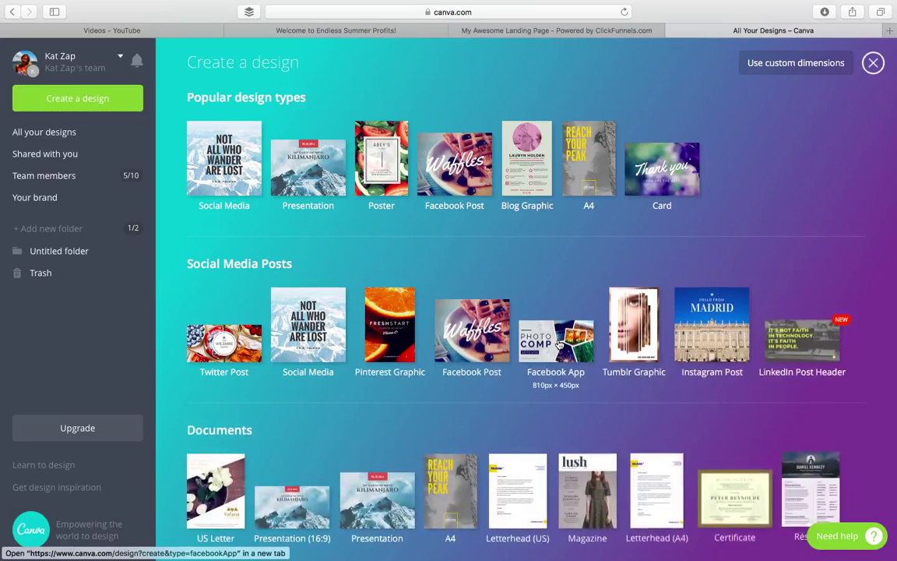
pyautogui.scroll(-3, 559, 344)
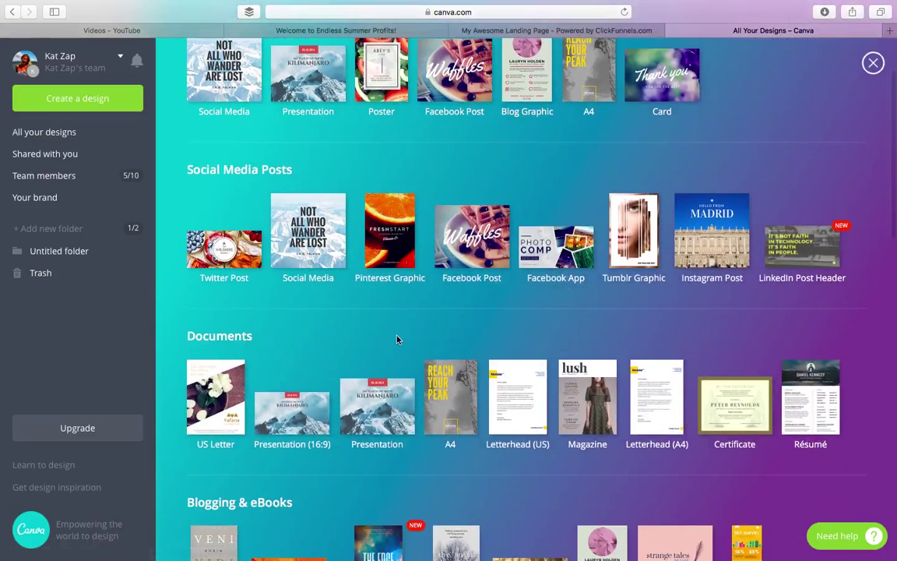
pyautogui.click(709, 234)
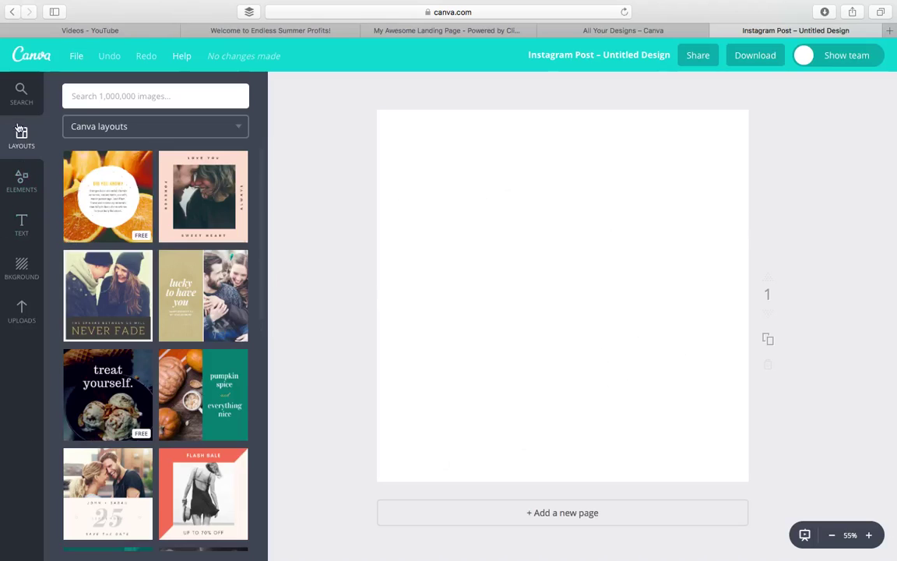
# Add the five-cell photo grid with two cells above three cells to the blank Instagram Post.
pyautogui.click(22, 186)
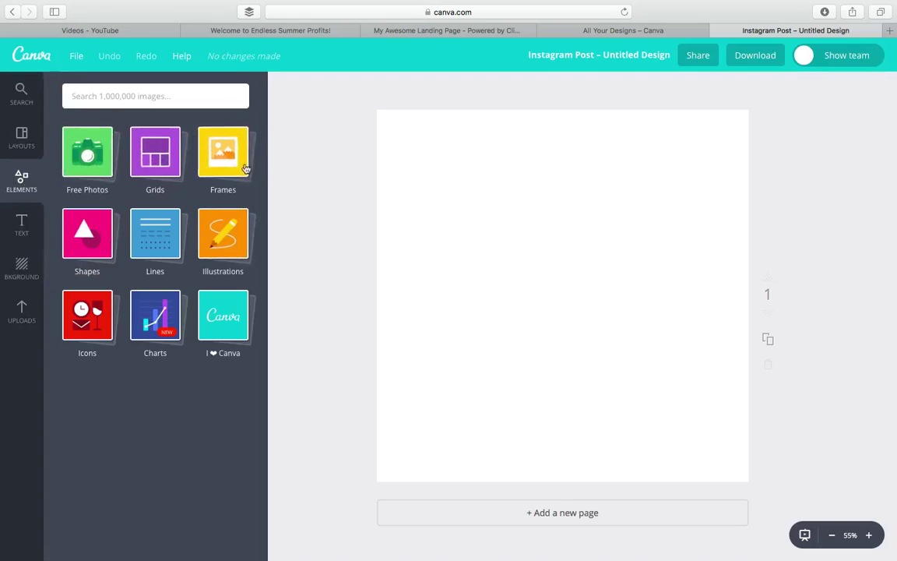
pyautogui.click(86, 234)
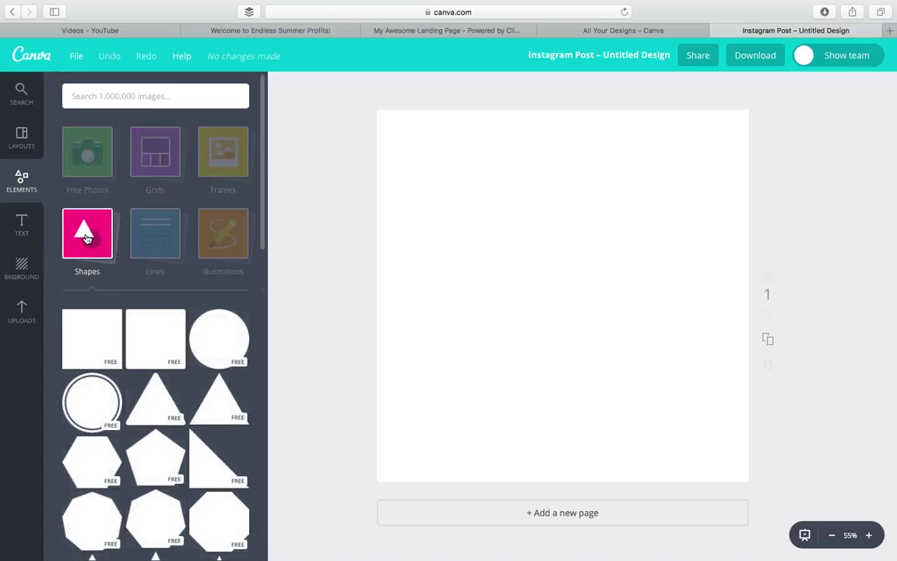
pyautogui.click(87, 234)
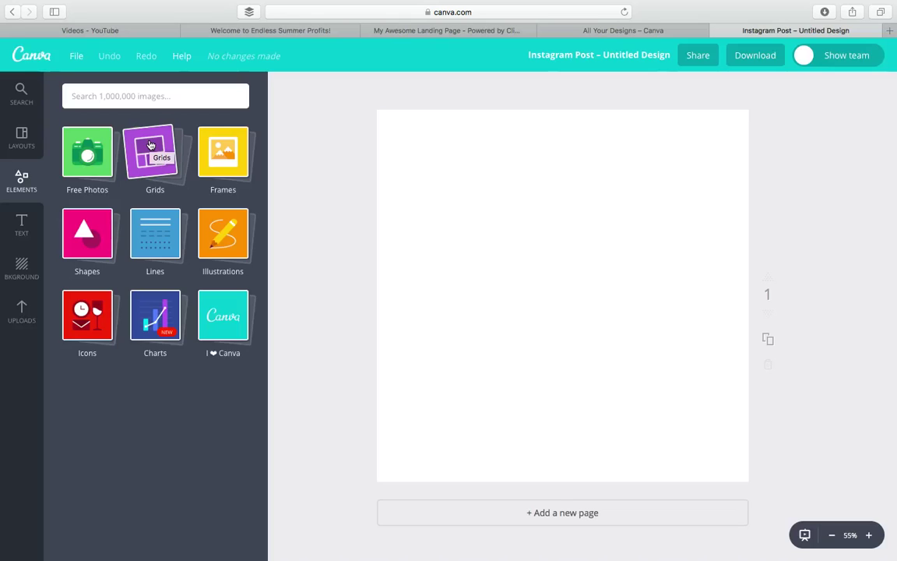
pyautogui.click(151, 145)
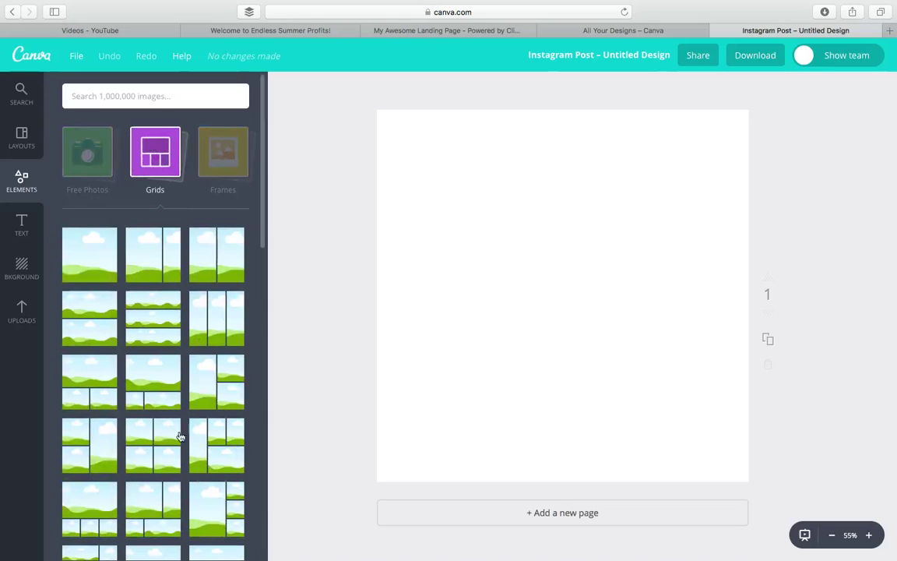
pyautogui.scroll(-2, 172, 441)
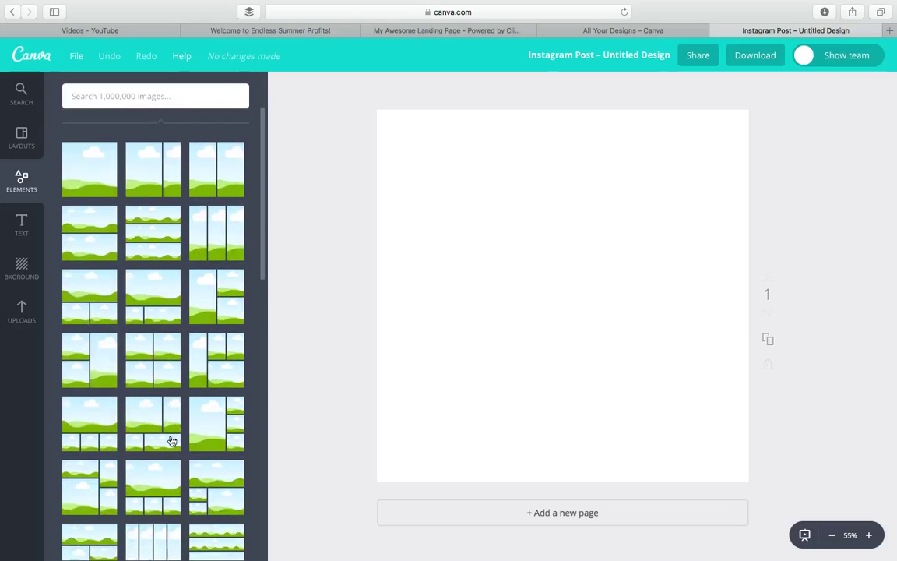
pyautogui.scroll(-5, 172, 441)
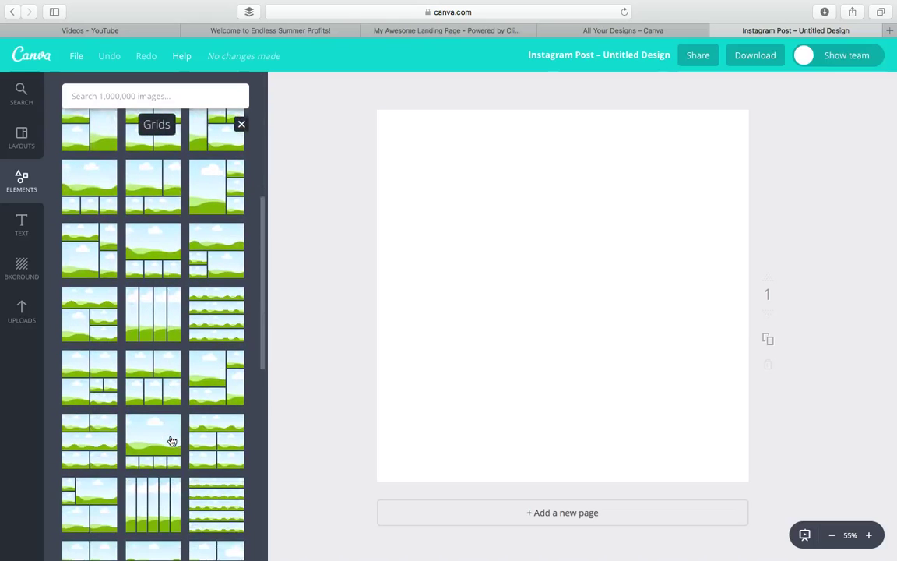
pyautogui.scroll(-1, 172, 441)
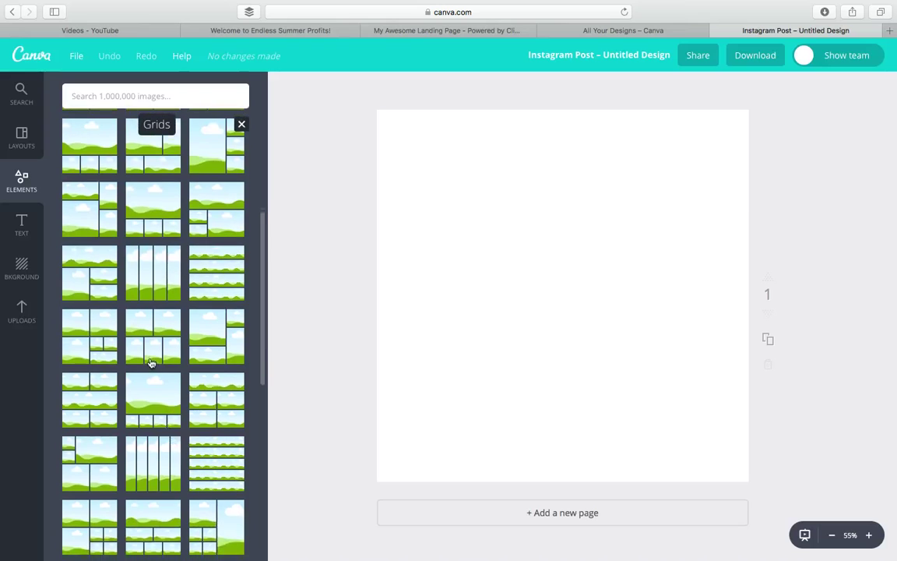
pyautogui.click(151, 339)
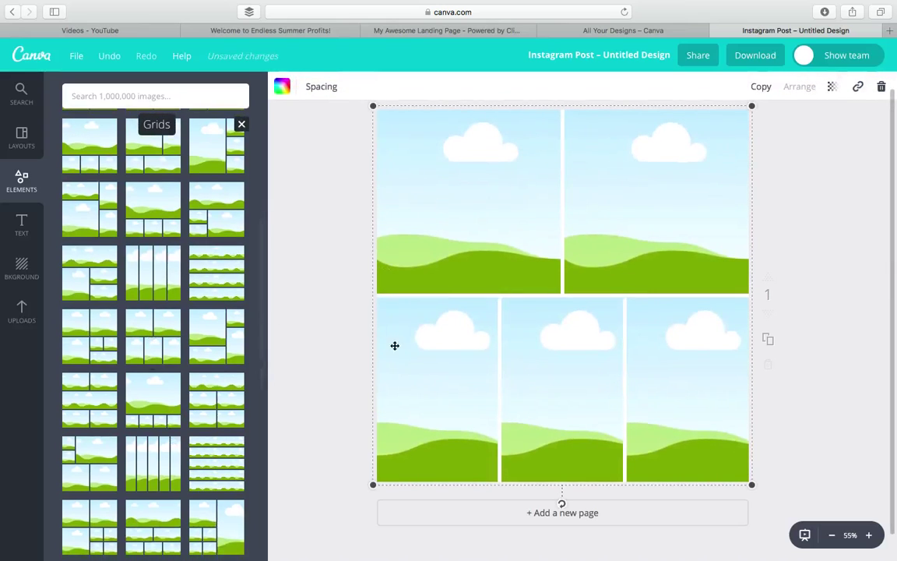
pyautogui.click(326, 334)
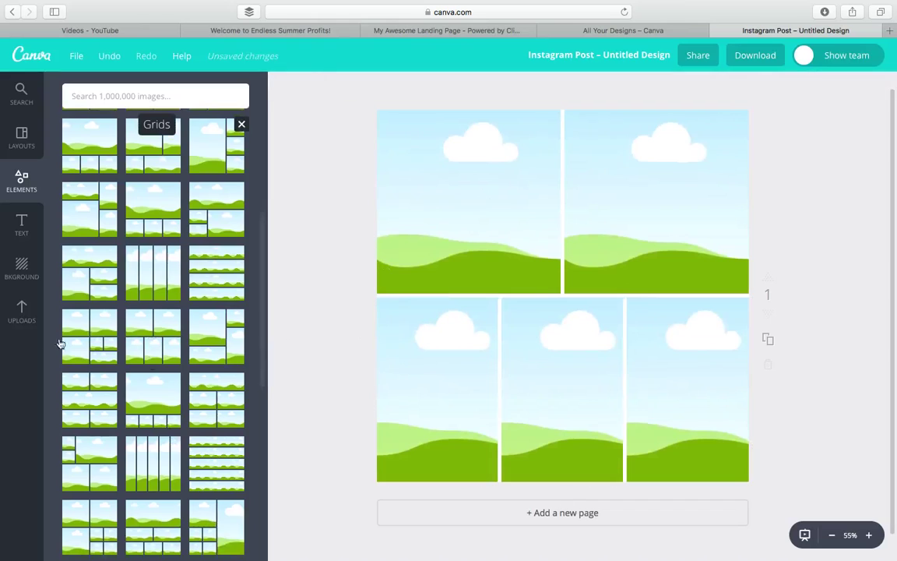
# Place the uploaded beach photo in the grid's upper-left cell and shift its crop so the walker and trees show.
pyautogui.click(22, 312)
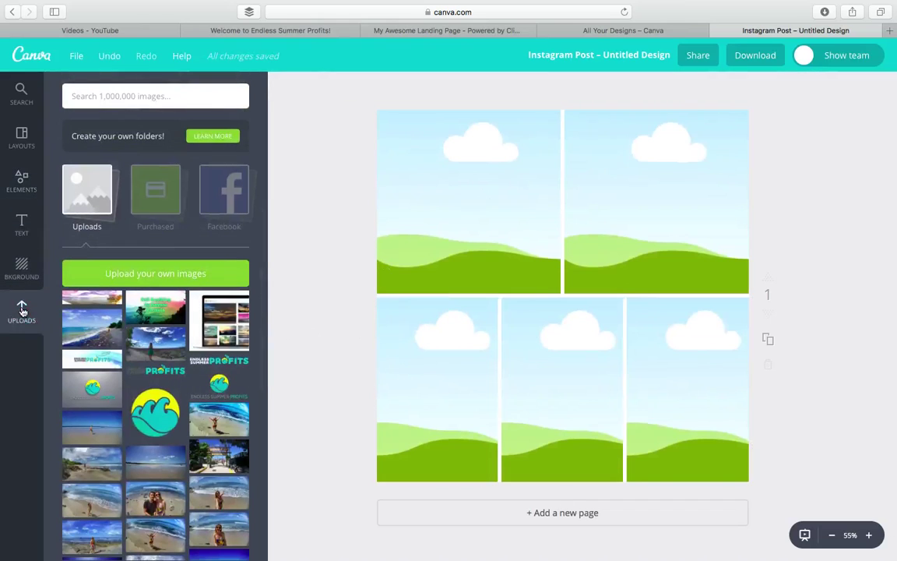
pyautogui.scroll(-3, 201, 424)
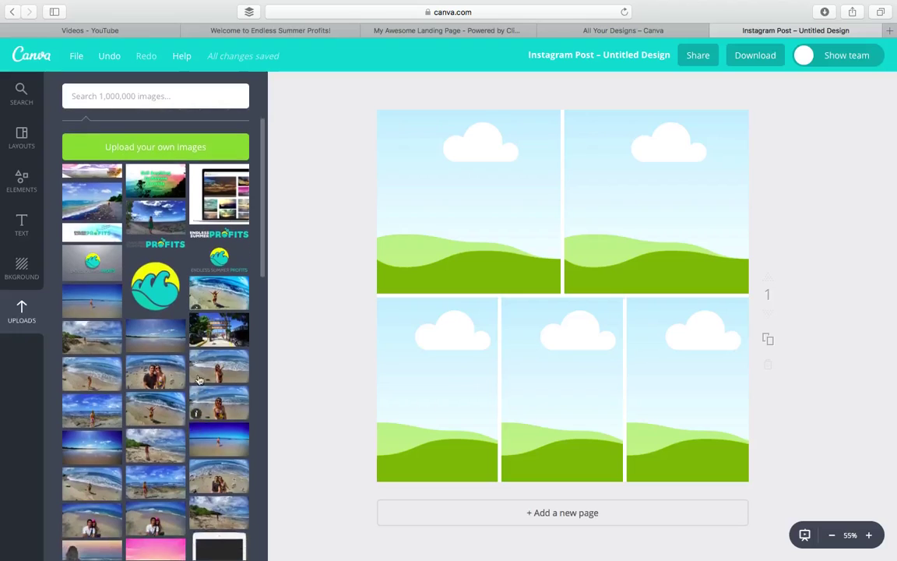
pyautogui.moveTo(91, 204); pyautogui.dragTo(428, 183)
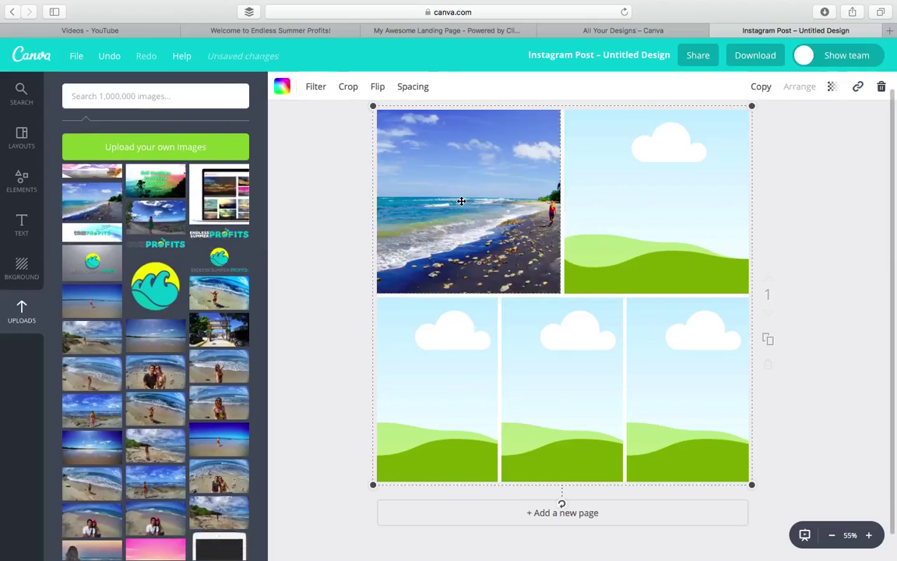
pyautogui.doubleClick(462, 201)
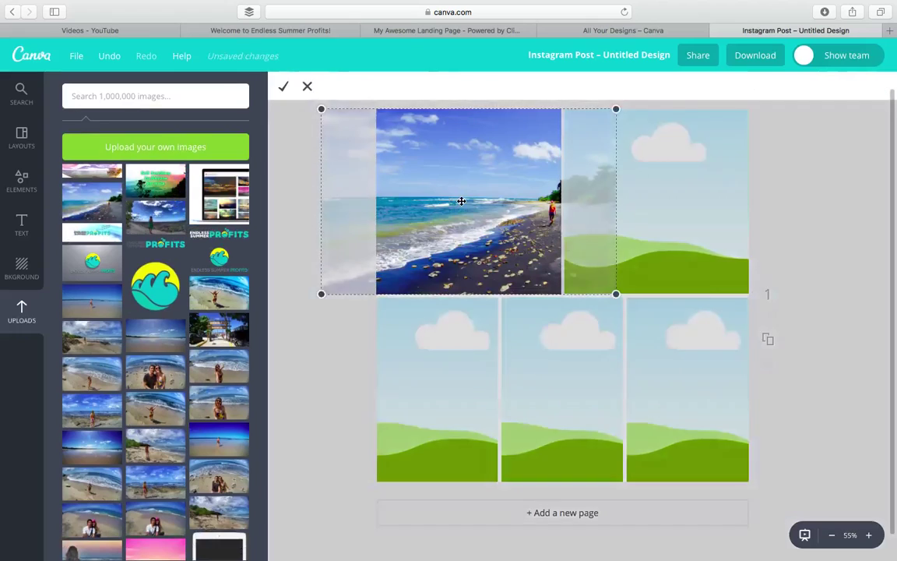
pyautogui.moveTo(485, 201); pyautogui.dragTo(442, 206)
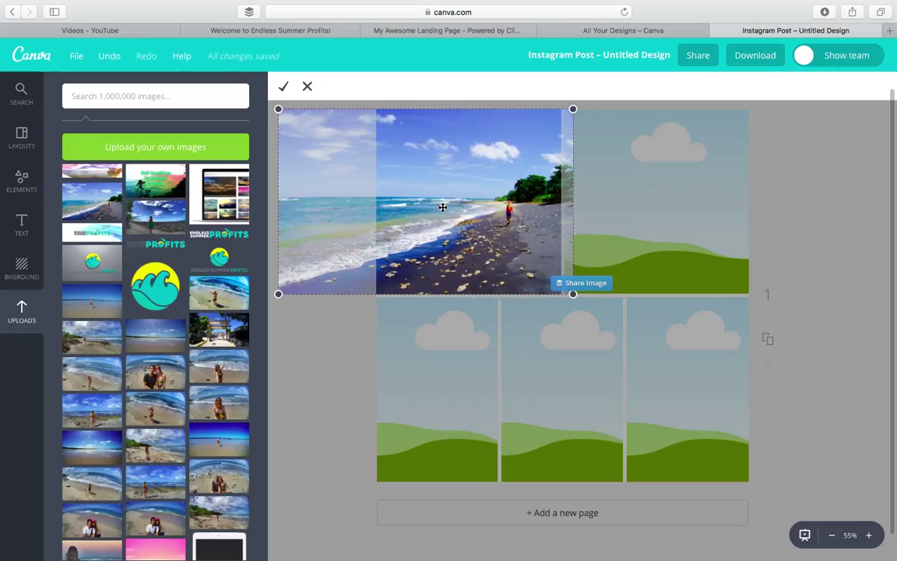
pyautogui.click(283, 89)
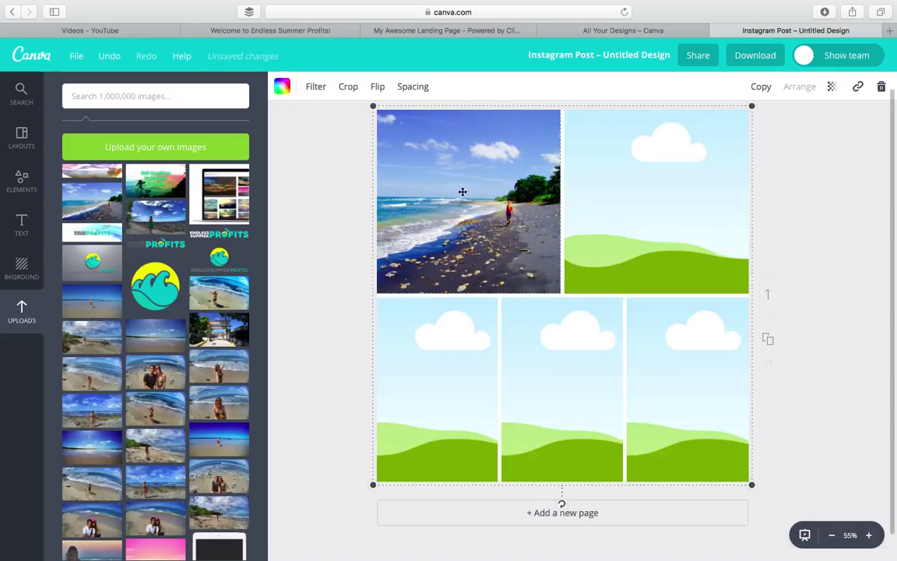
# Apply the Edge filter to the beach photo in the grid and deselect the grid.
pyautogui.click(317, 87)
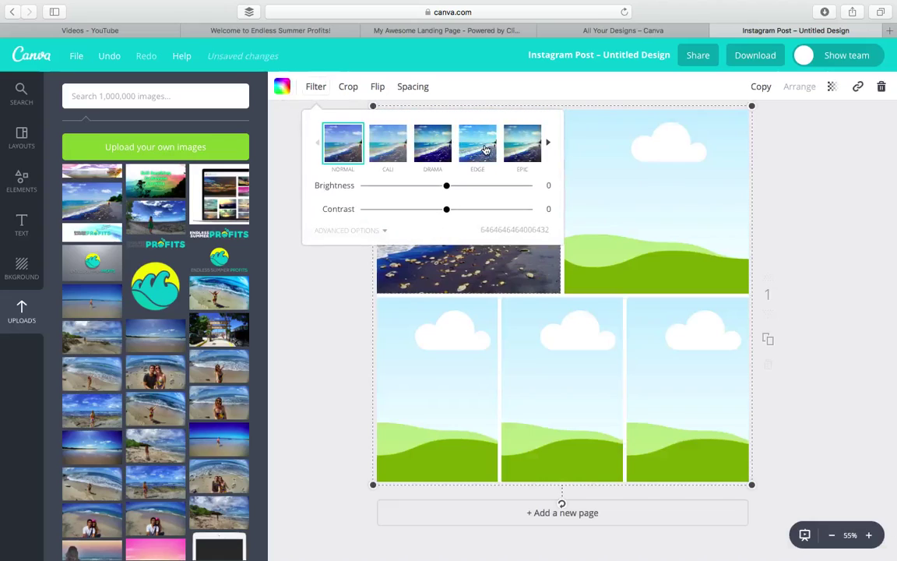
pyautogui.click(486, 149)
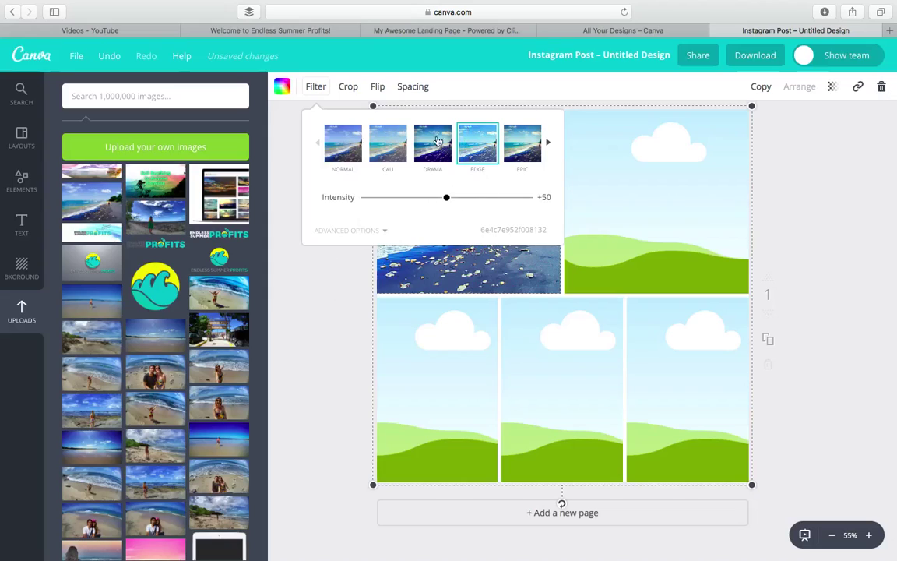
pyautogui.click(339, 327)
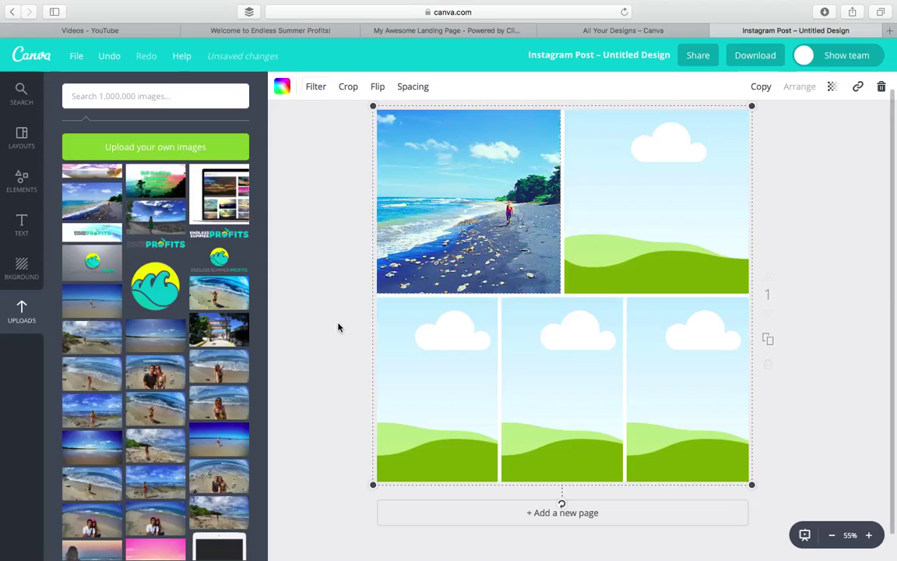
pyautogui.click(337, 435)
# Fill the grid's lower-right cell with the uploaded waterfall photo of two people, and remove the photo from the cell again.
pyautogui.scroll(-3, 166, 372)
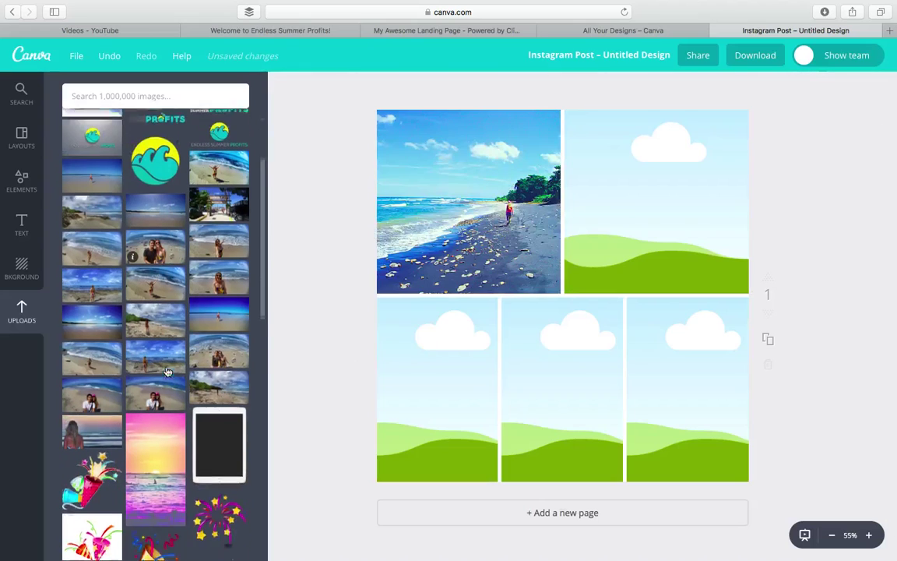
pyautogui.scroll(-7, 167, 372)
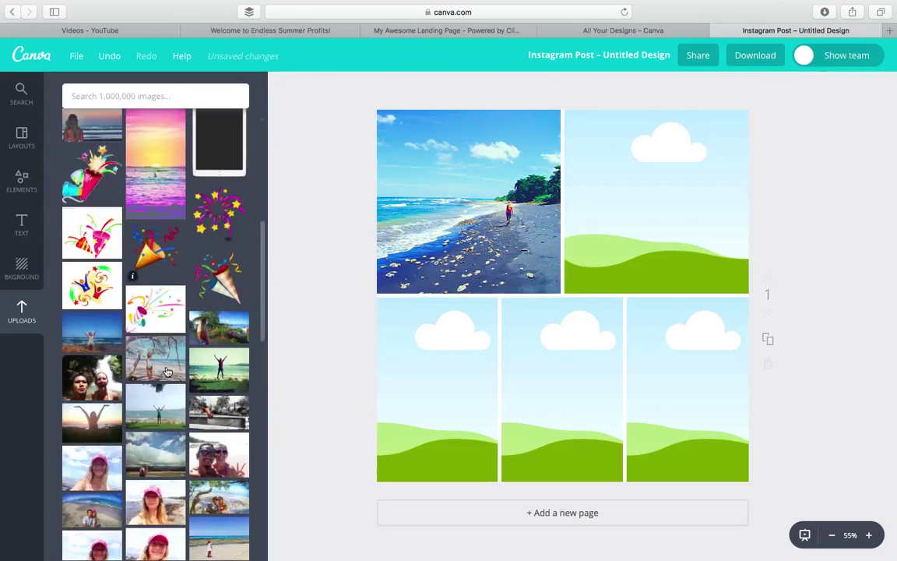
pyautogui.scroll(-2, 167, 371)
pyautogui.moveTo(99, 313); pyautogui.dragTo(704, 401)
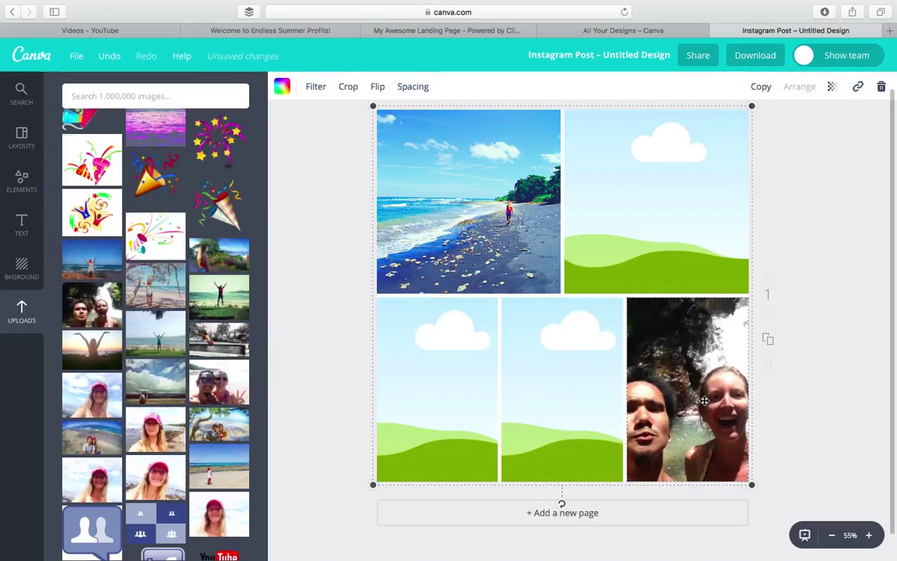
pyautogui.press('Delete')
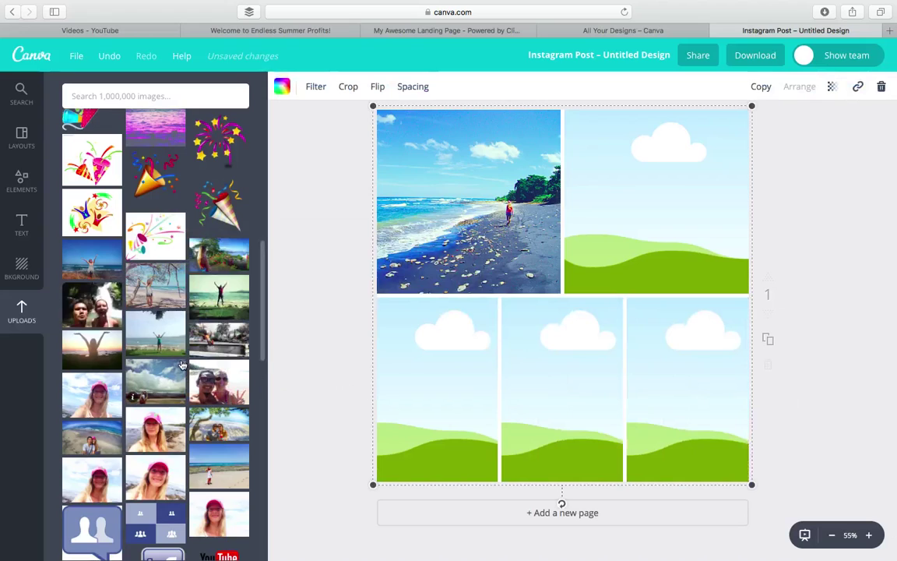
# Fill the grid's lower-right cell with the uploaded wooden boat photo and shift its crop so the pier buildings show behind the boat.
pyautogui.scroll(-8, 182, 365)
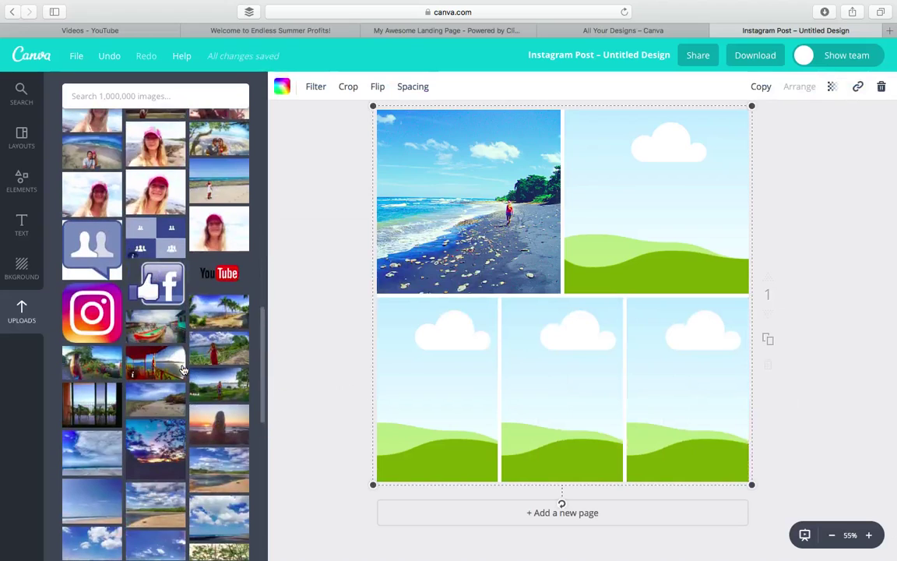
pyautogui.moveTo(151, 269); pyautogui.dragTo(680, 348)
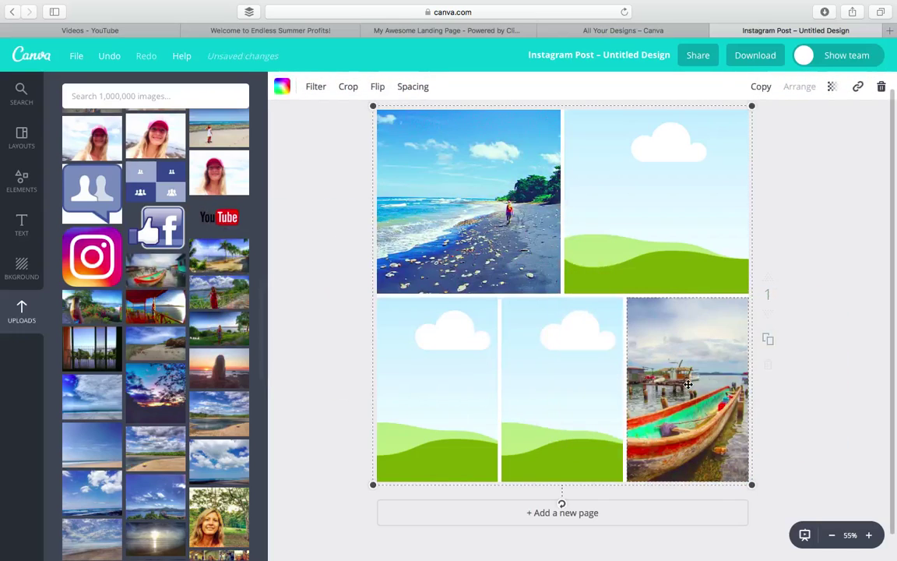
pyautogui.doubleClick(689, 384)
pyautogui.moveTo(689, 384); pyautogui.dragTo(713, 376)
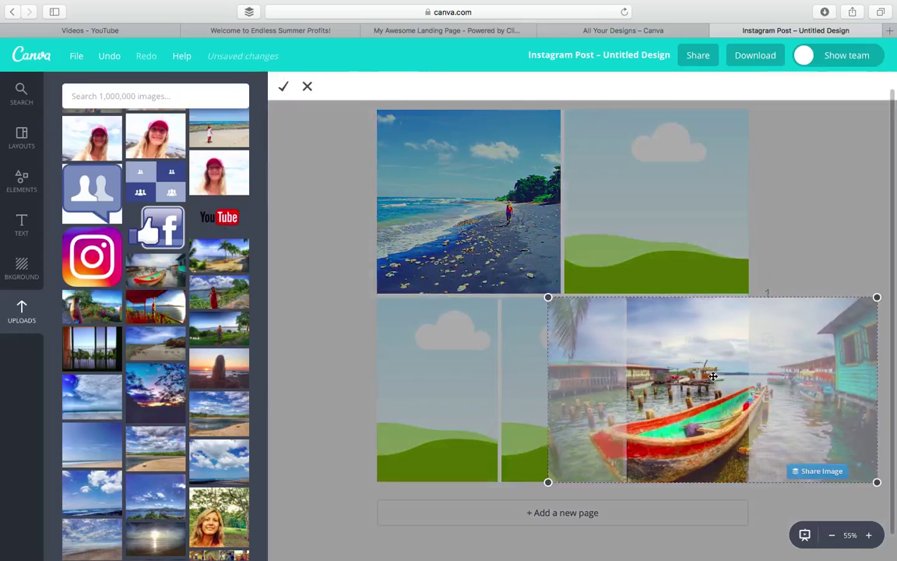
pyautogui.click(282, 88)
# Apply the Edge filter to the boat photo in the grid.
pyautogui.click(316, 88)
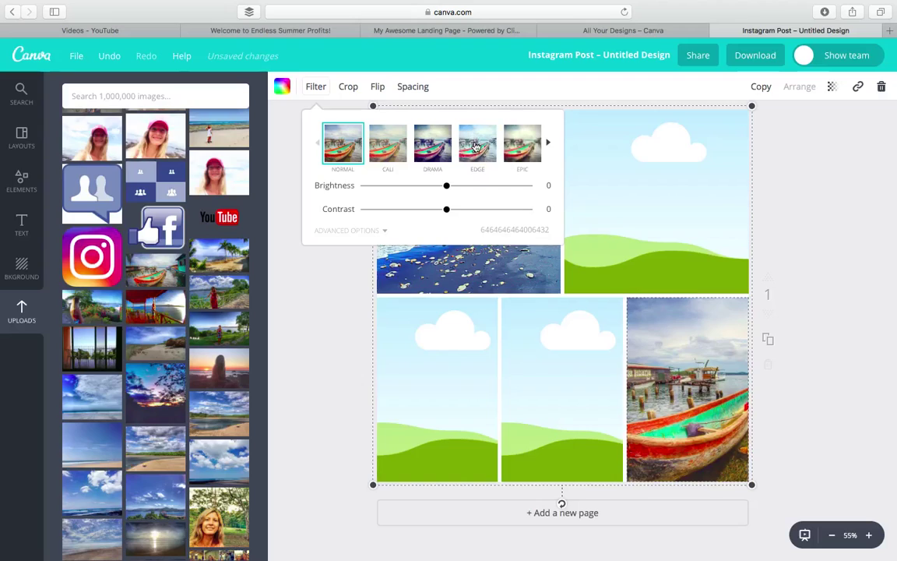
pyautogui.click(476, 138)
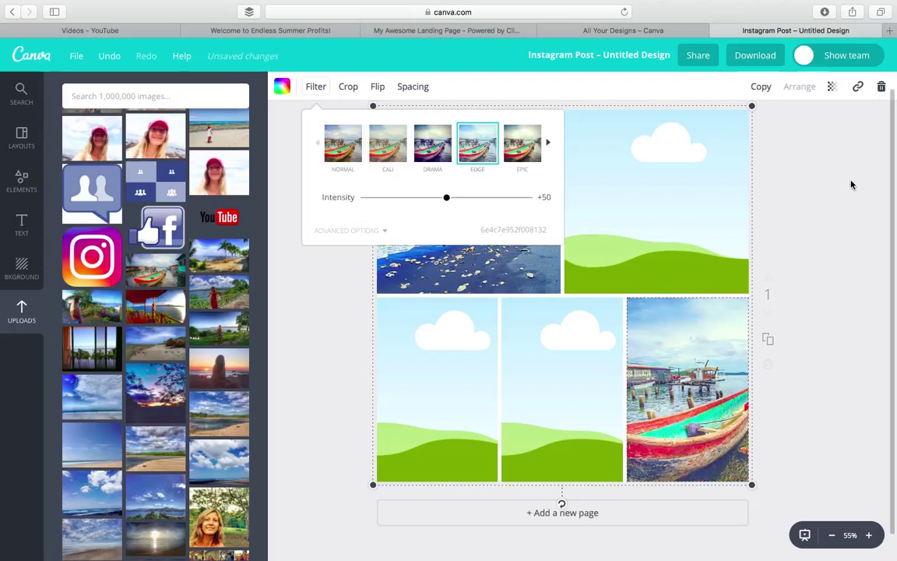
pyautogui.click(765, 161)
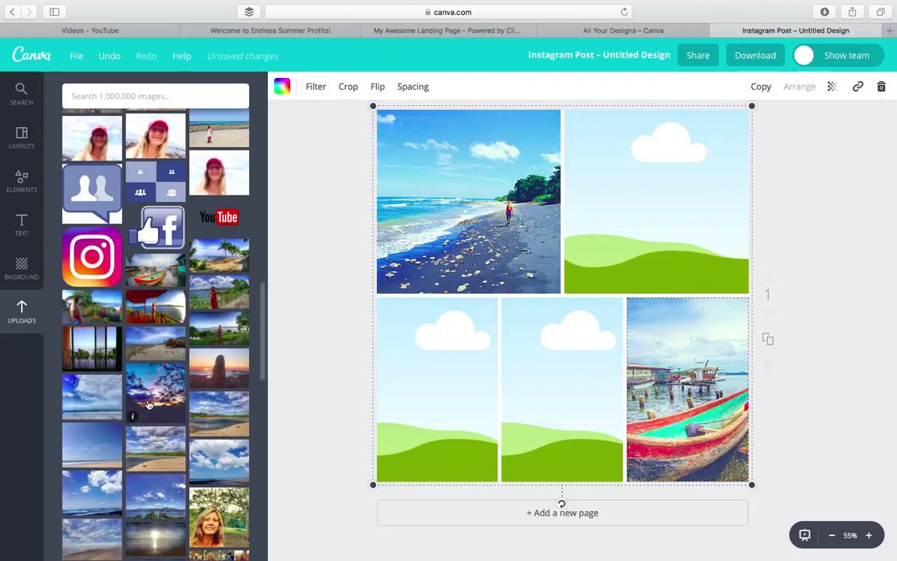
# Fill the grid's upper-right cell with the uploaded sunset photo with tree branches and apply the Edge filter to it.
pyautogui.moveTo(153, 394); pyautogui.dragTo(624, 213)
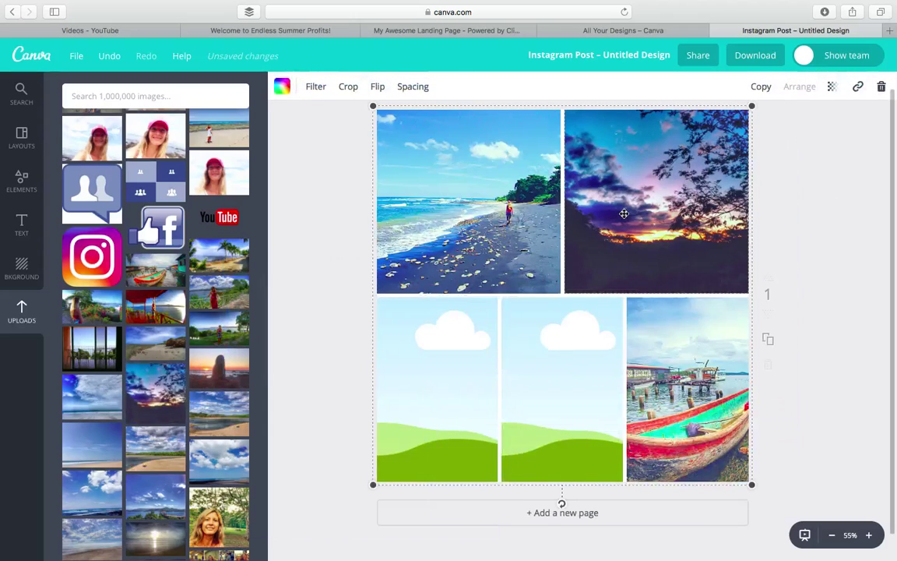
pyautogui.click(316, 87)
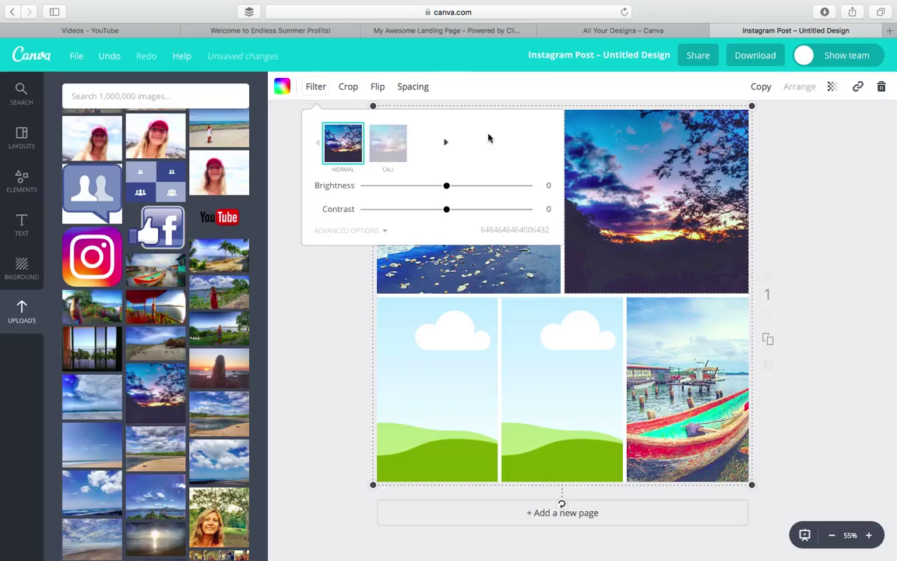
pyautogui.click(484, 140)
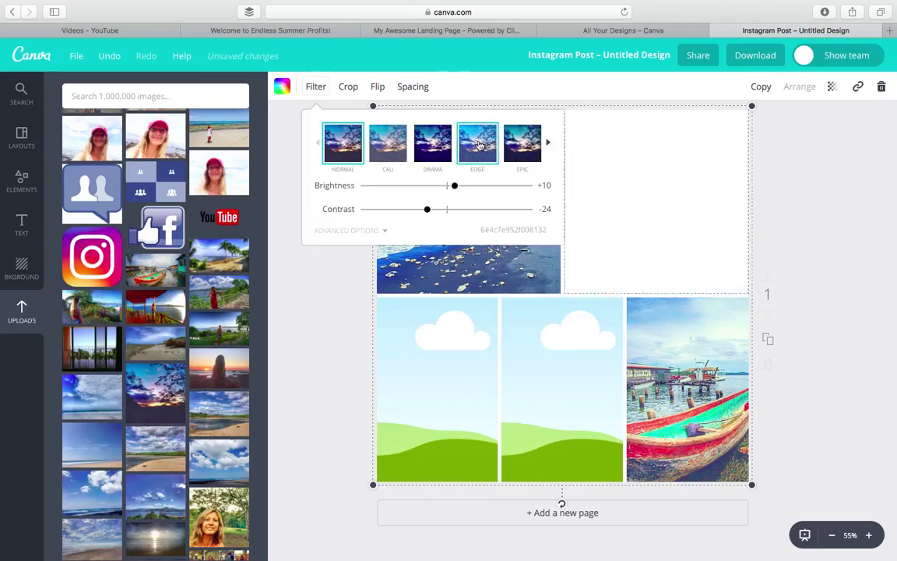
pyautogui.click(758, 126)
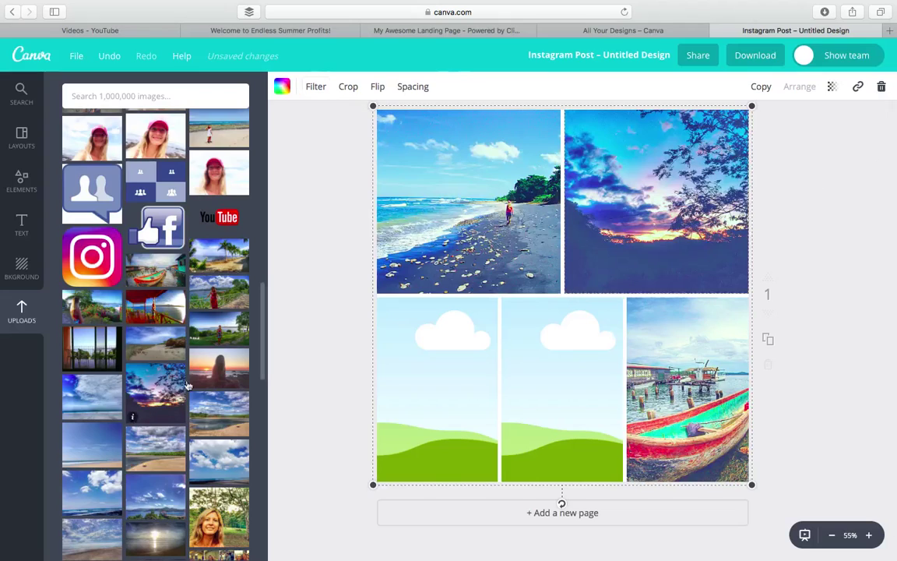
# Fill the grid's lower-left cell with the uploaded sunset silhouette photo and shift its crop so both people show.
pyautogui.scroll(-15, 175, 378)
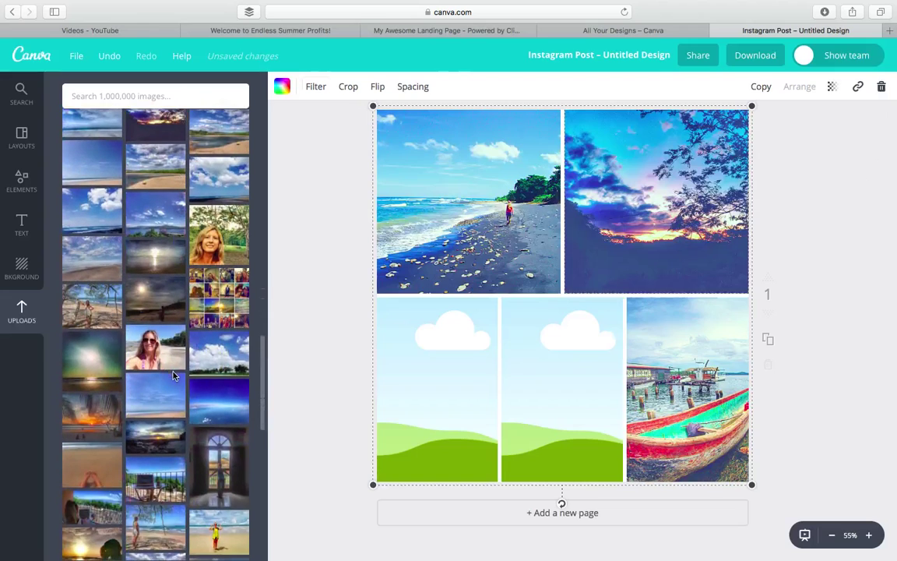
pyautogui.scroll(-3, 175, 377)
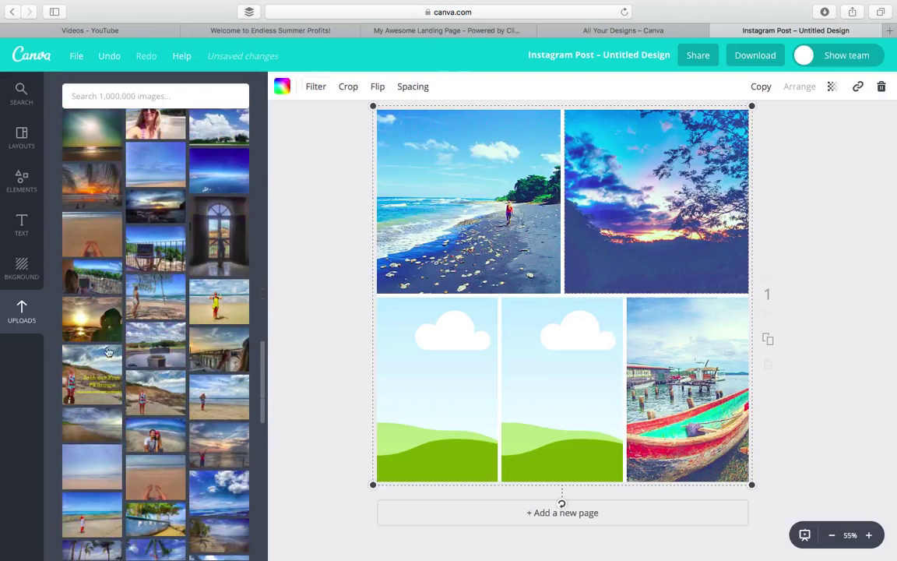
pyautogui.moveTo(92, 326); pyautogui.dragTo(371, 385)
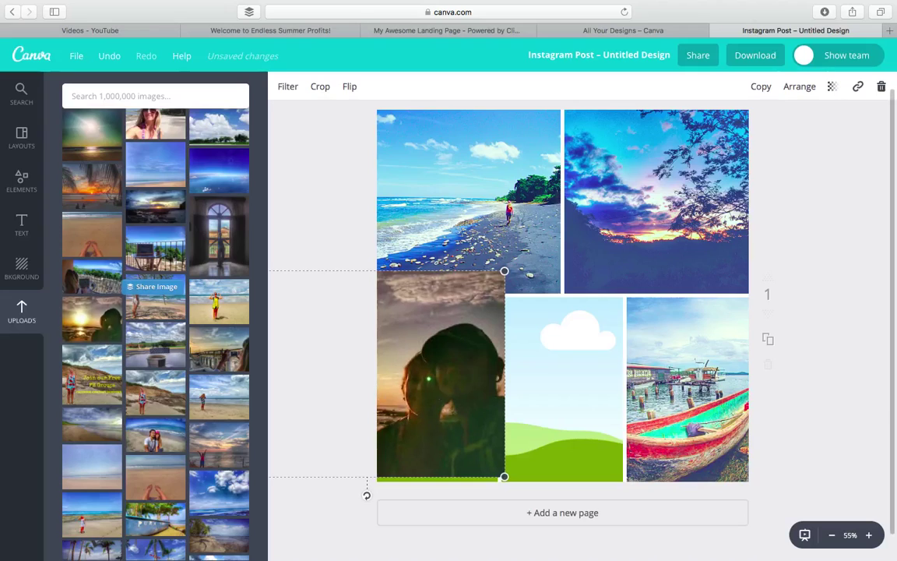
pyautogui.press('Delete')
pyautogui.moveTo(92, 319); pyautogui.dragTo(395, 381)
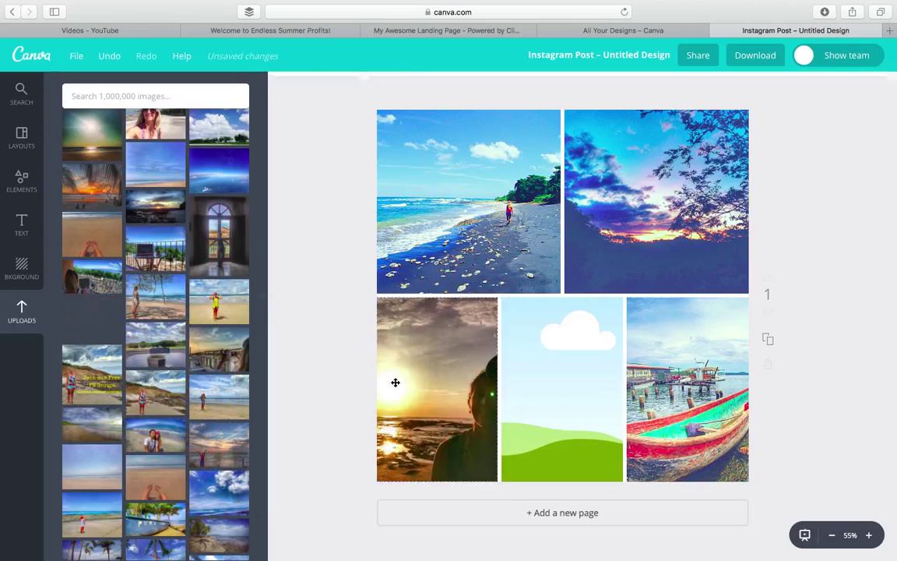
pyautogui.doubleClick(439, 403)
pyautogui.moveTo(440, 403); pyautogui.dragTo(402, 401)
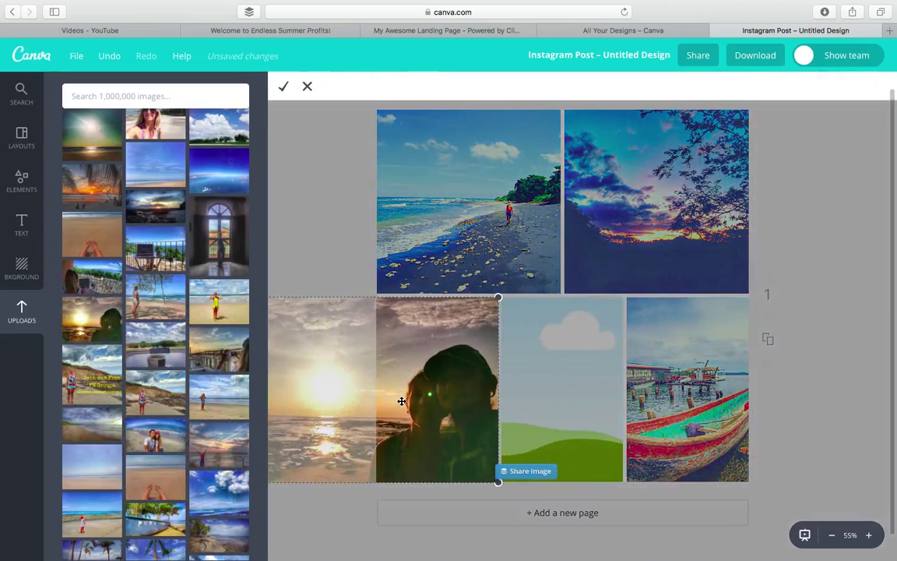
pyautogui.click(282, 94)
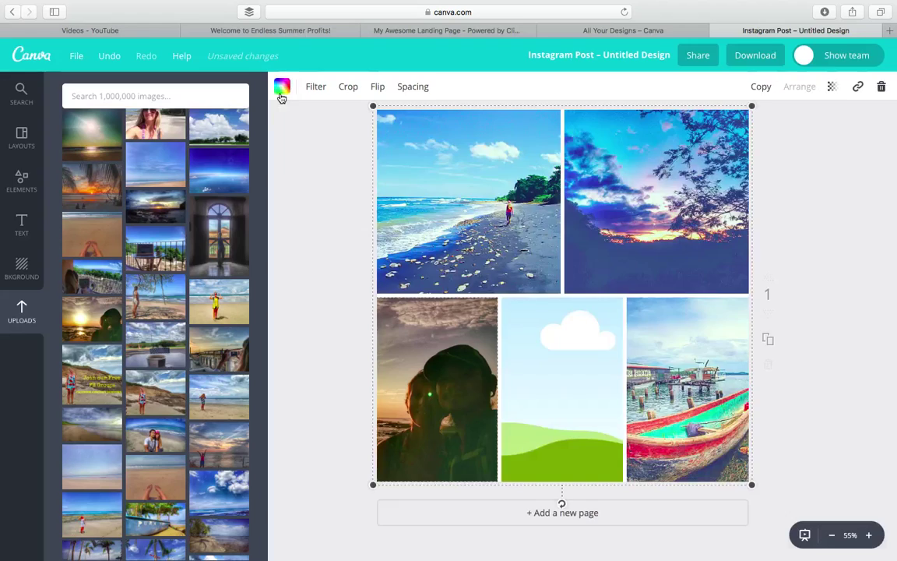
# Try the Edge and Cali filters on the silhouette photo and set it back to Normal.
pyautogui.click(319, 89)
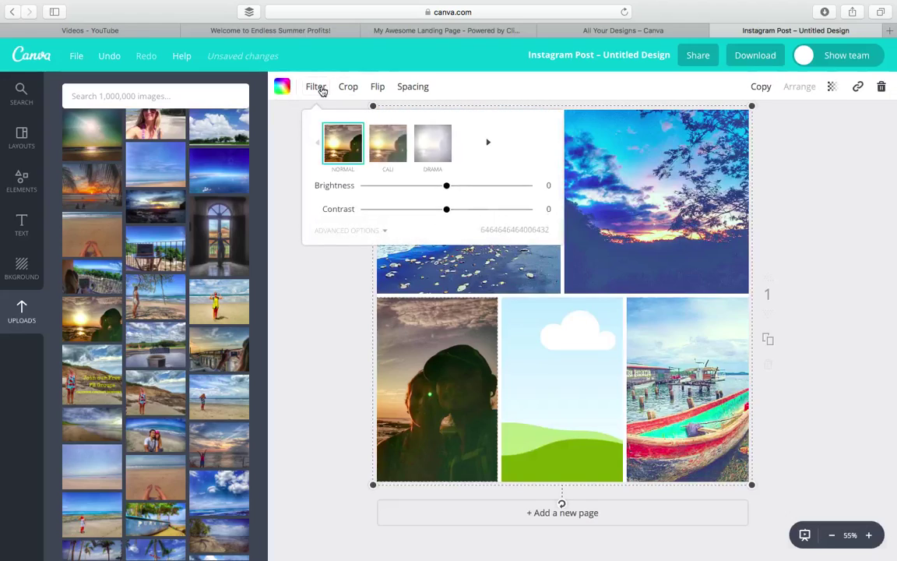
pyautogui.click(478, 145)
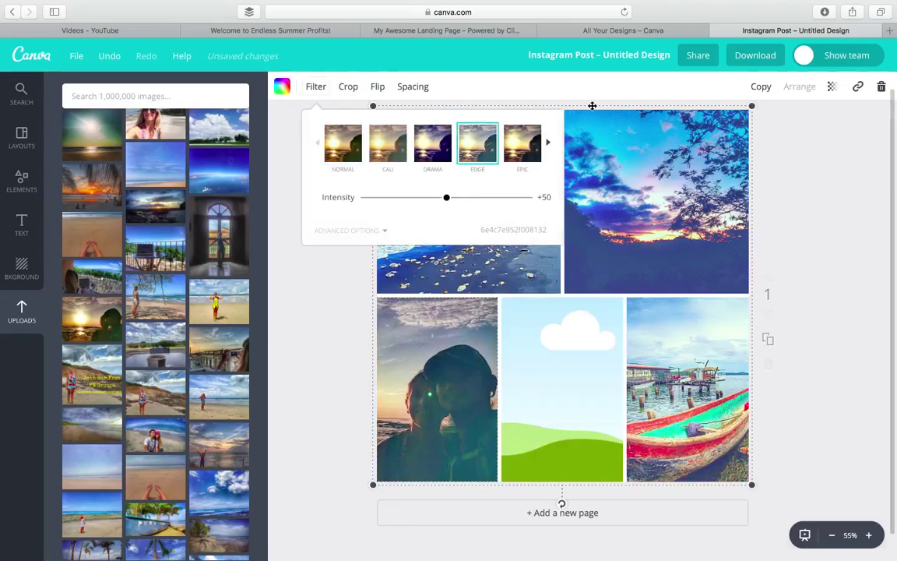
pyautogui.click(388, 156)
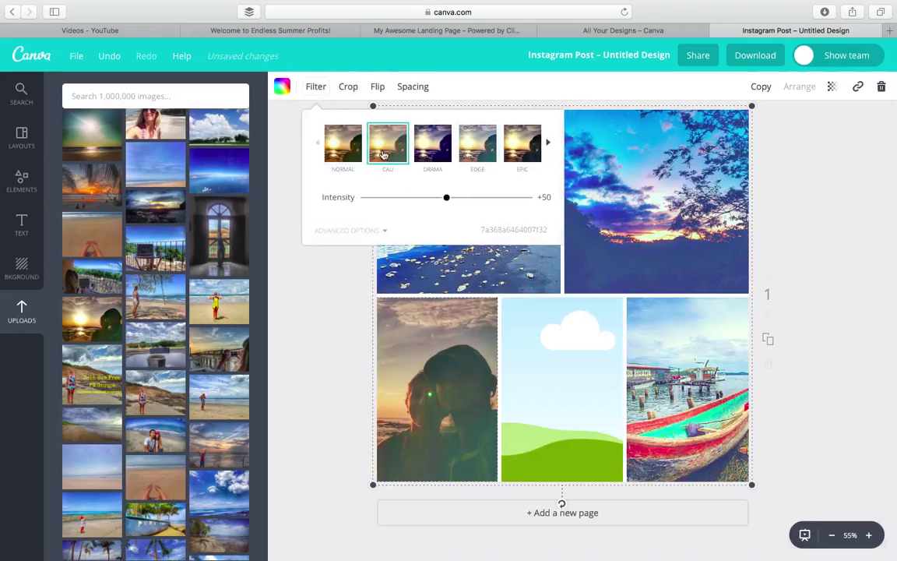
pyautogui.click(355, 150)
pyautogui.click(301, 333)
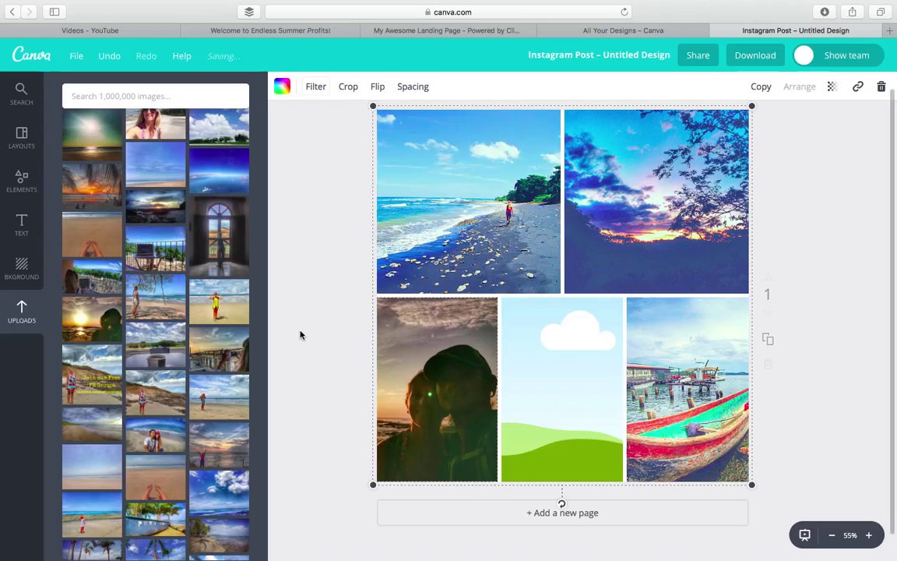
# Fill the grid's lower-middle cell with the uploaded arched window photo, apply the Edge filter to it, and deselect the grid.
pyautogui.scroll(-2, 198, 420)
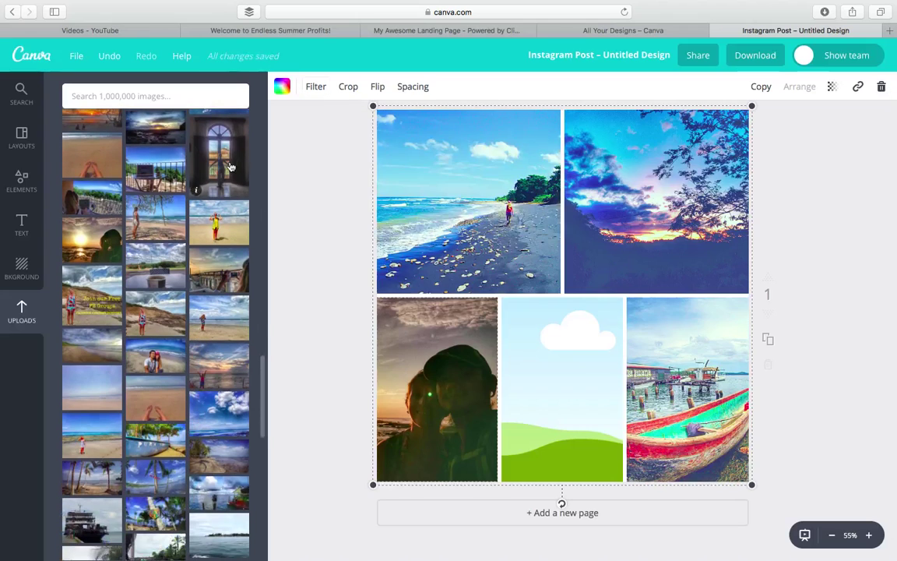
pyautogui.moveTo(230, 168); pyautogui.dragTo(594, 389)
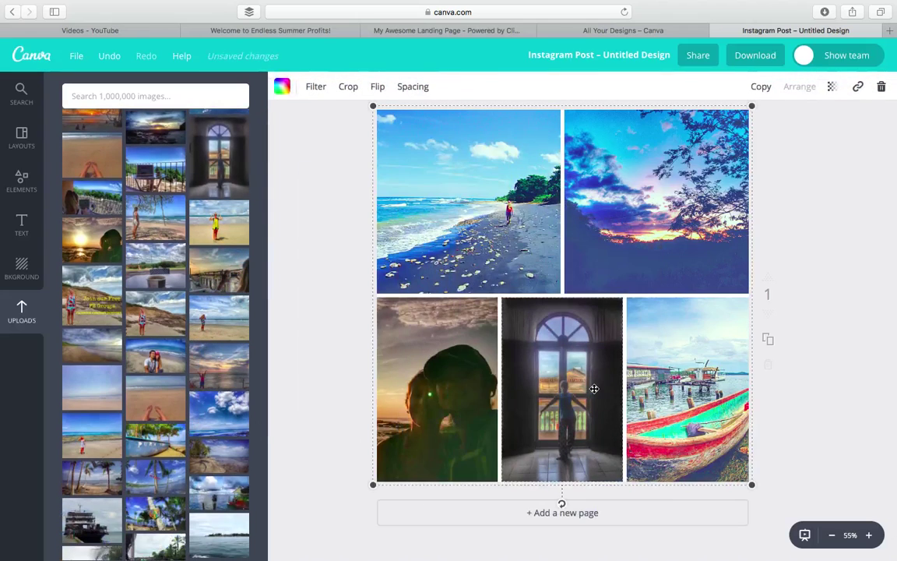
pyautogui.click(316, 86)
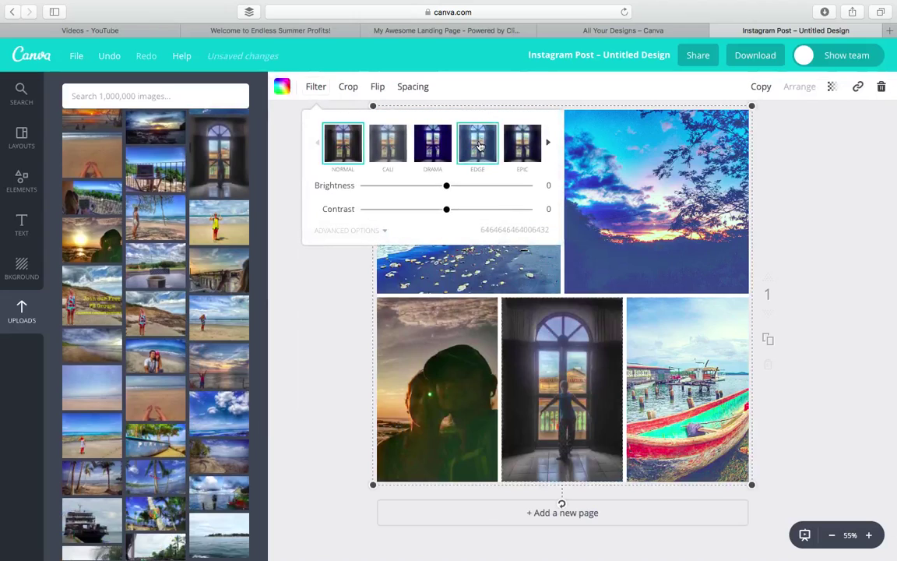
pyautogui.click(478, 144)
pyautogui.click(825, 160)
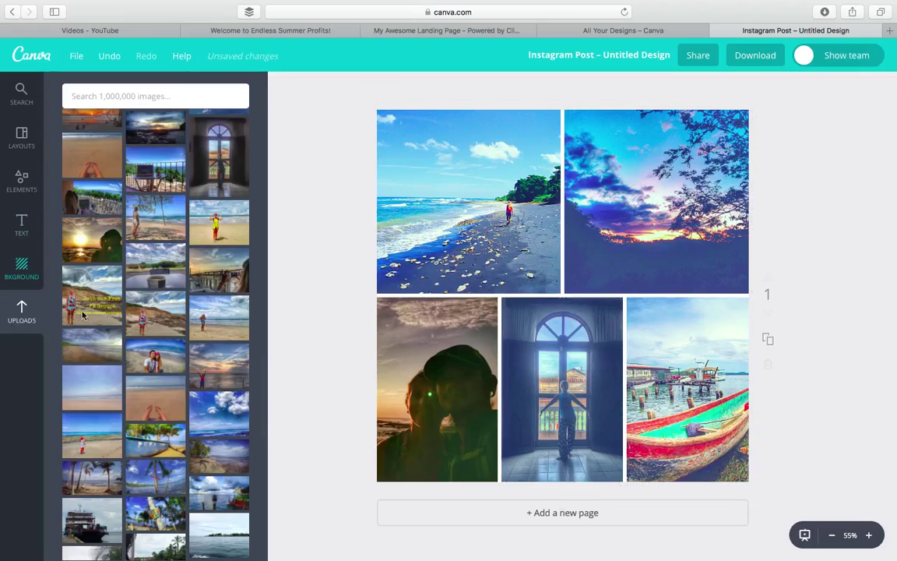
# Add the orange ribbon text banner to the collage, enlarged and centred over the gap between the two photo rows.
pyautogui.click(24, 225)
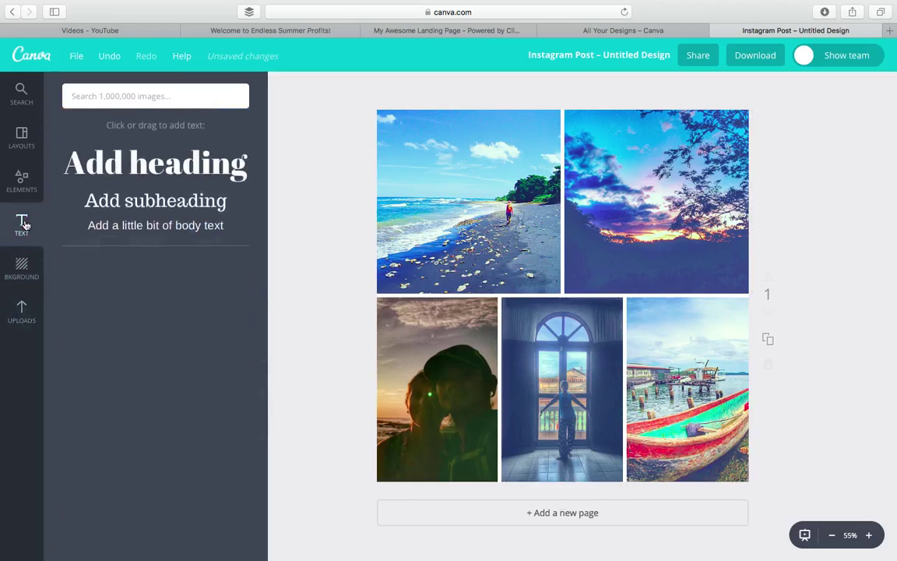
pyautogui.scroll(-5, 141, 308)
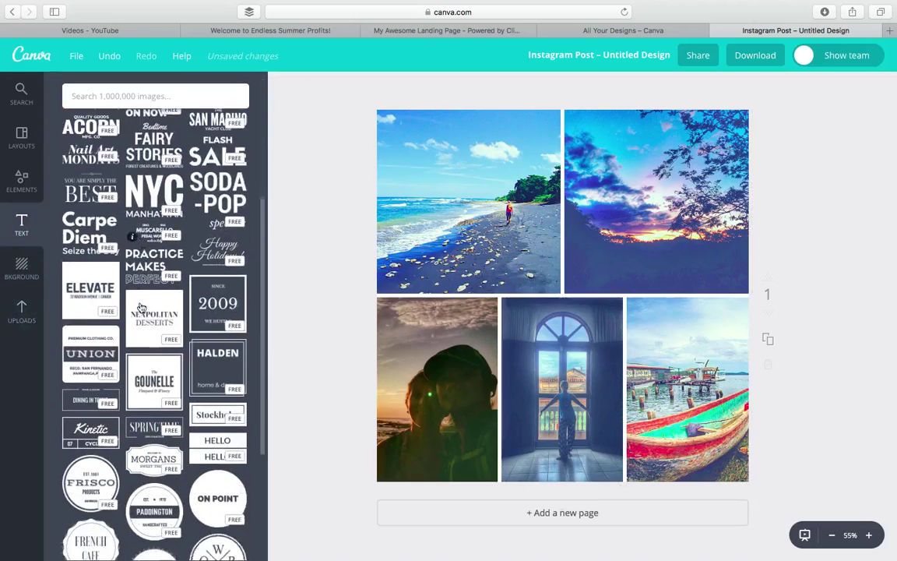
pyautogui.scroll(-1, 141, 308)
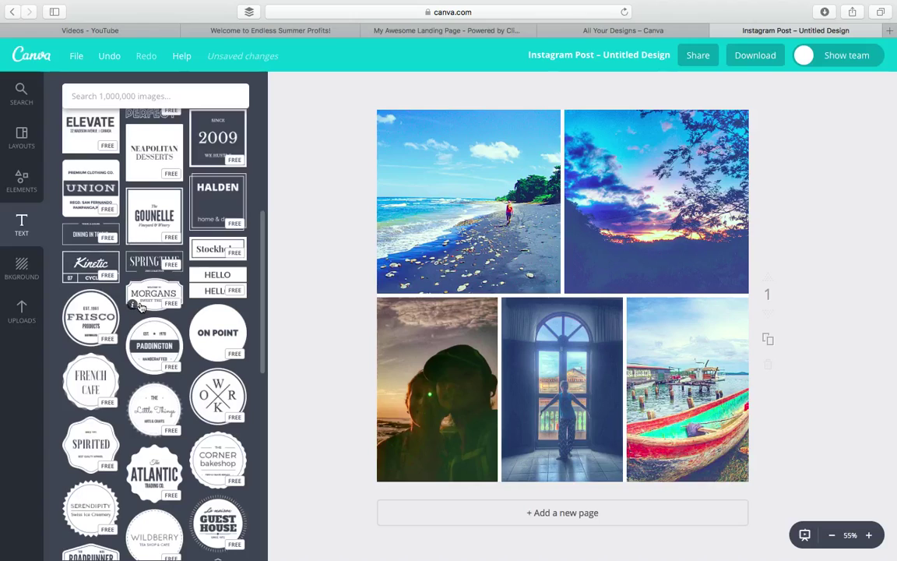
pyautogui.scroll(-6, 141, 308)
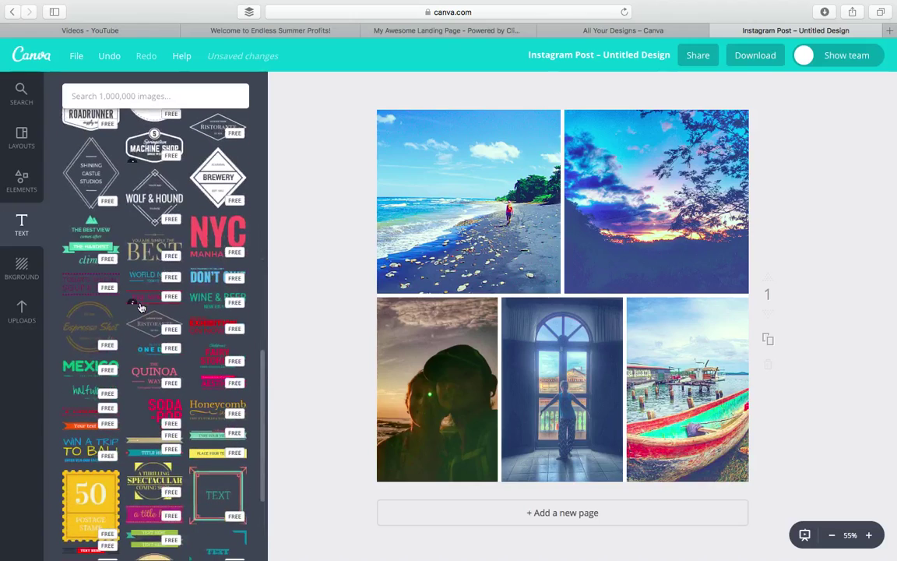
pyautogui.scroll(-2, 141, 308)
pyautogui.scroll(-1, 141, 308)
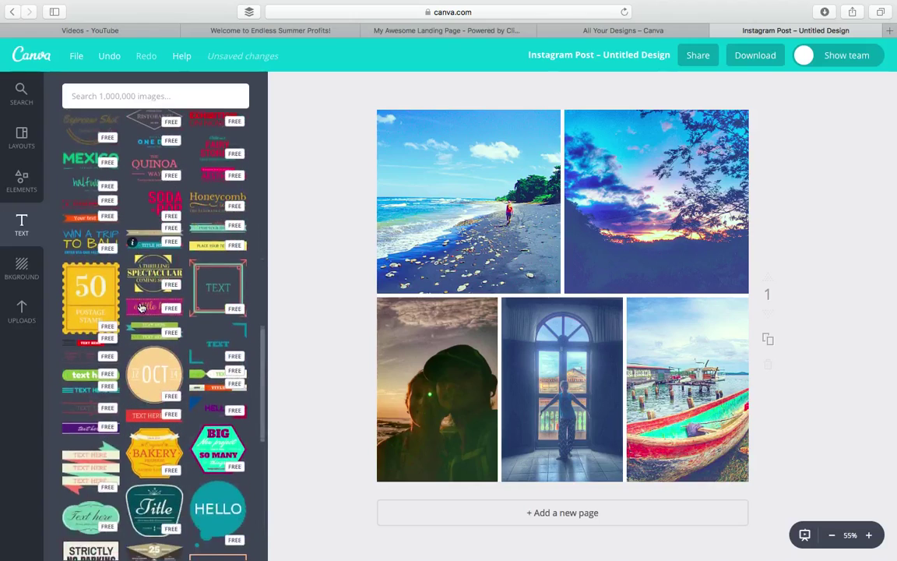
pyautogui.scroll(-1, 141, 308)
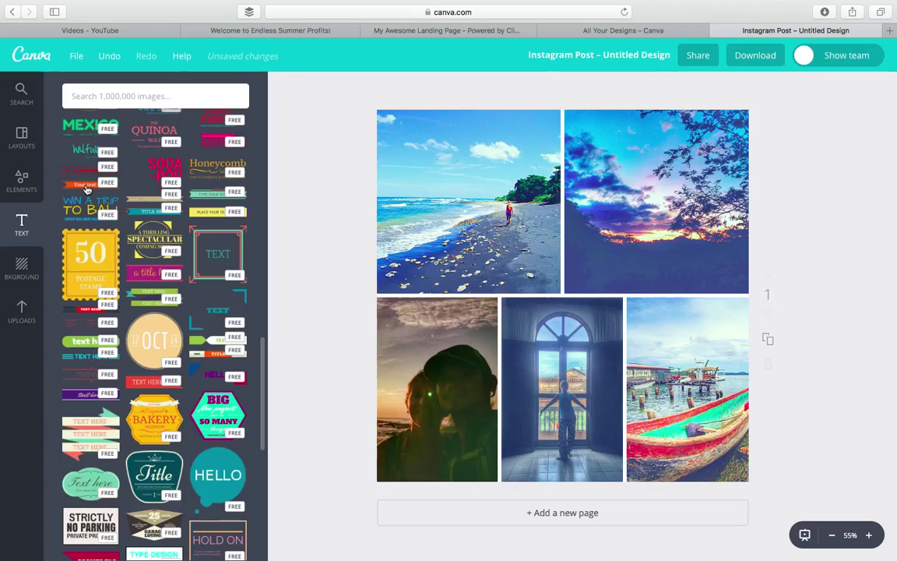
pyautogui.click(88, 189)
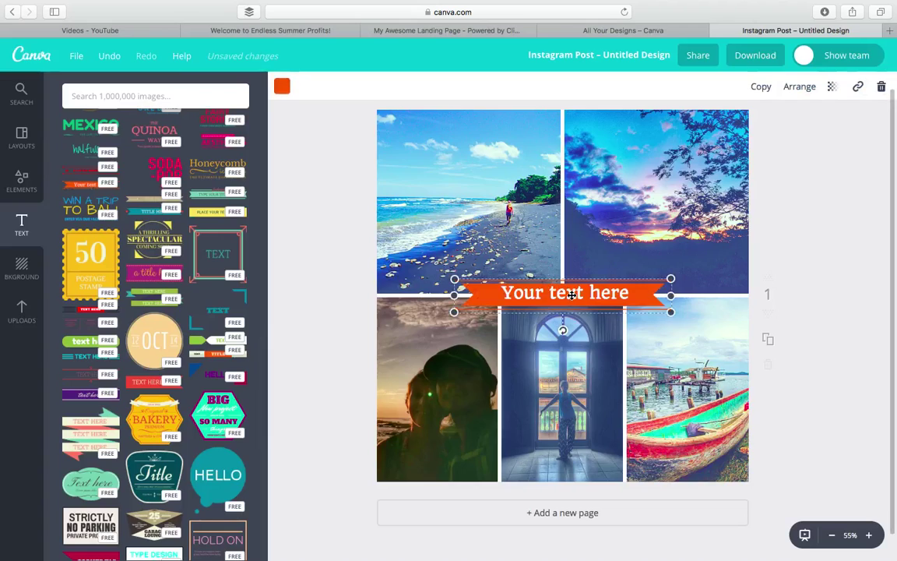
pyautogui.moveTo(671, 278); pyautogui.dragTo(725, 257)
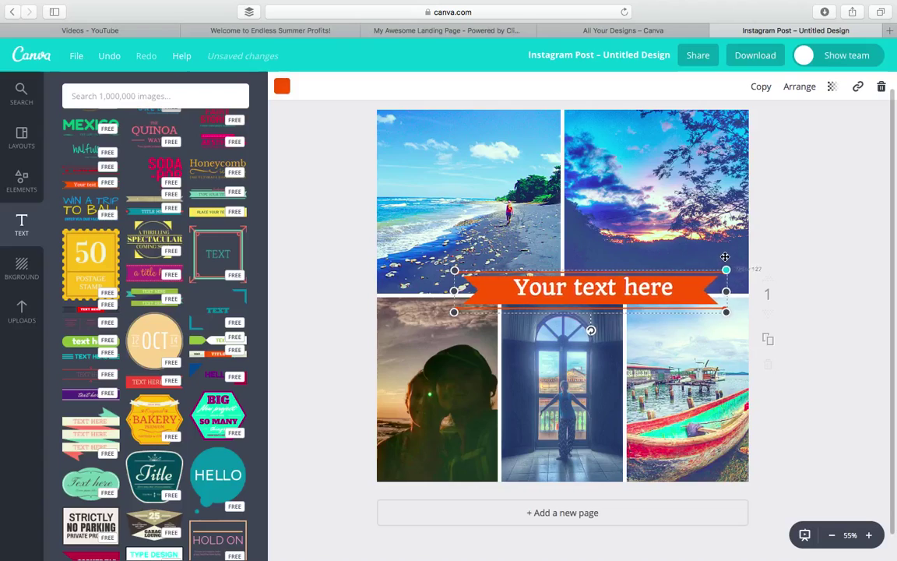
pyautogui.moveTo(618, 291); pyautogui.dragTo(586, 296)
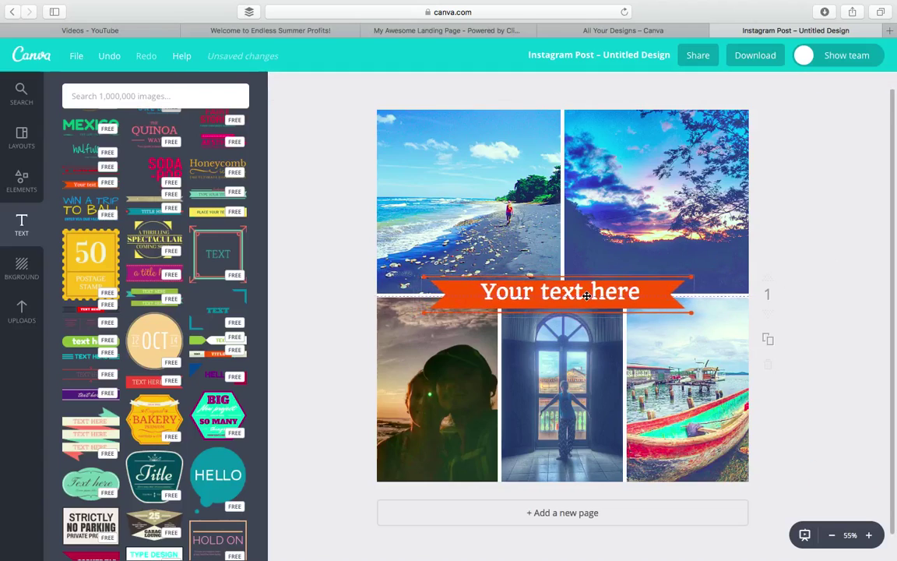
# Enlarge the ribbon text banner to about 1058 × 169 so it spans nearly the full width of the collage.
pyautogui.click(558, 293)
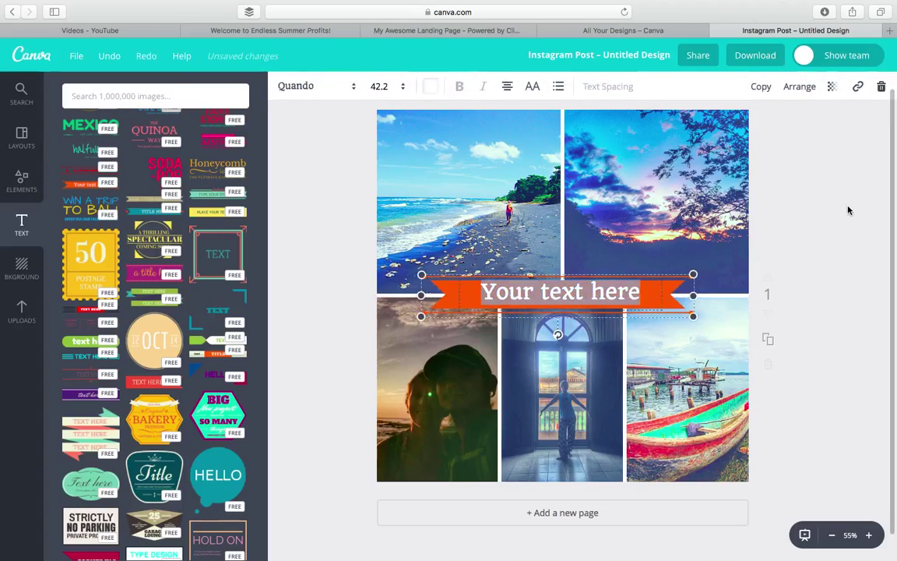
pyautogui.moveTo(553, 292); pyautogui.dragTo(553, 292)
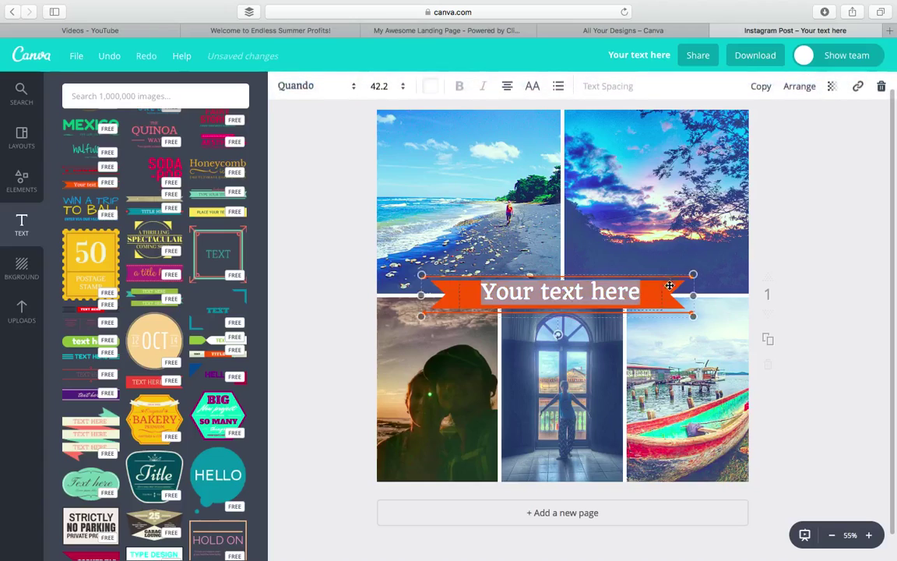
pyautogui.moveTo(692, 276); pyautogui.dragTo(746, 267)
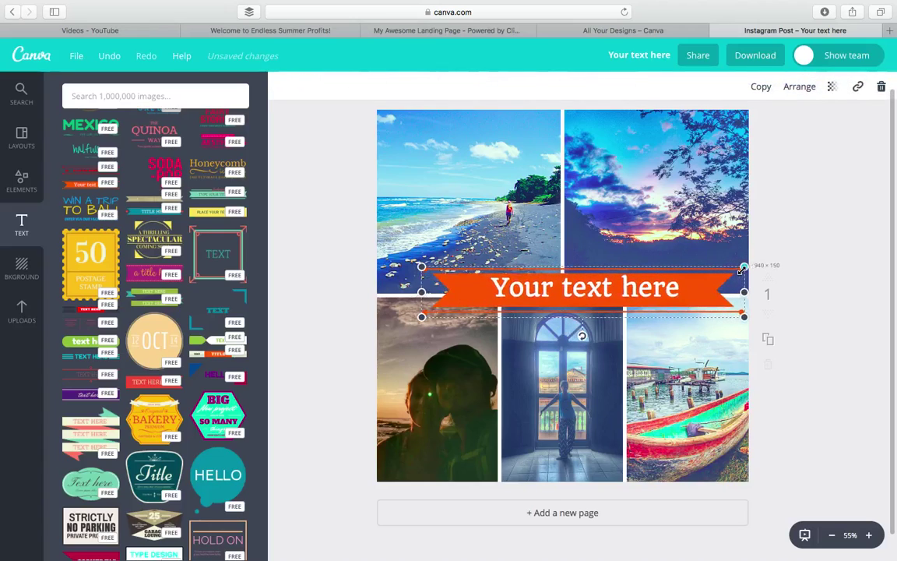
pyautogui.moveTo(422, 266); pyautogui.dragTo(381, 263)
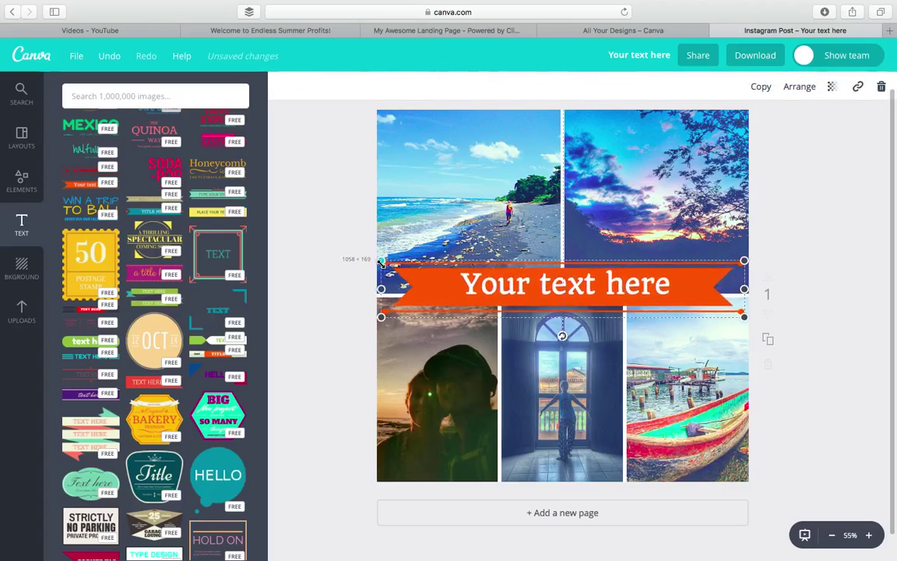
# Replace the ribbon banner's placeholder text with "Explore.Dream.Discover".
pyautogui.doubleClick(570, 285)
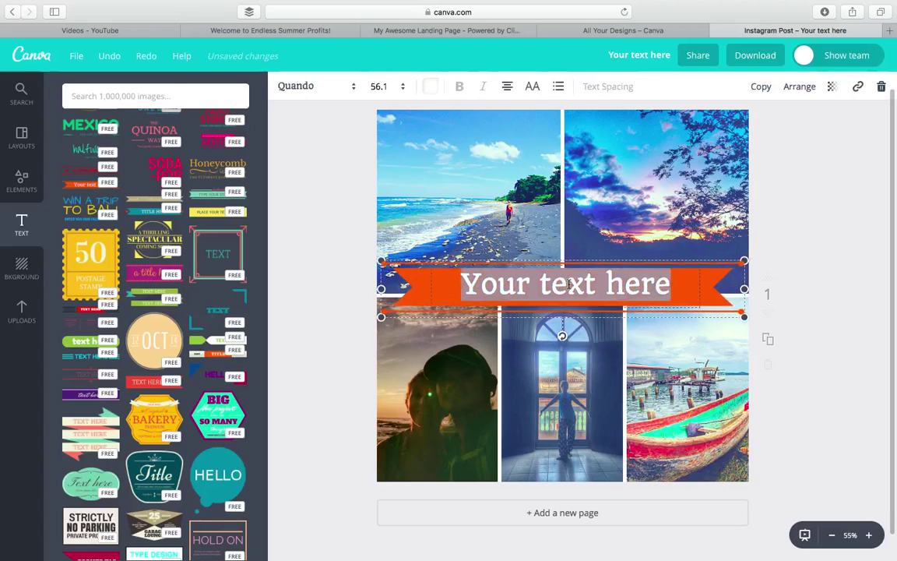
pyautogui.write('Explore')
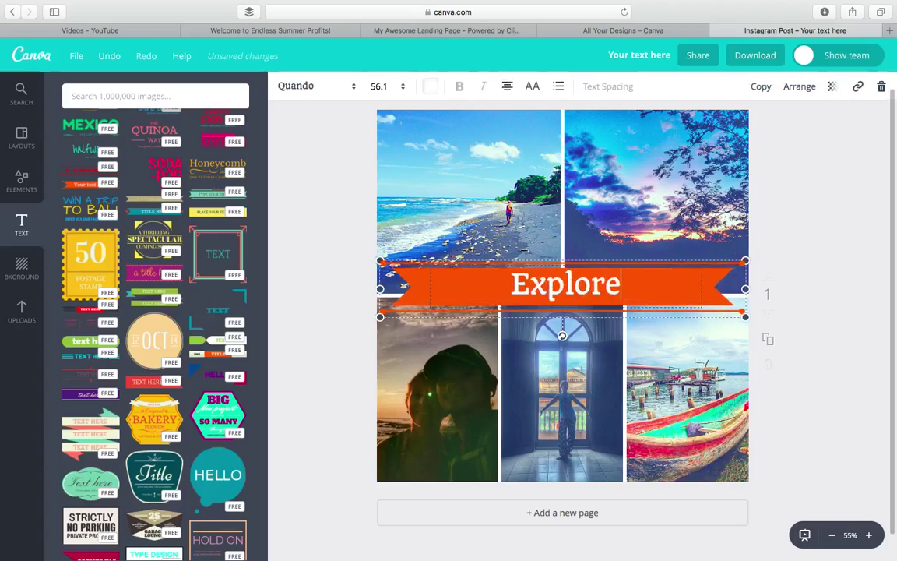
pyautogui.write('.Dre')
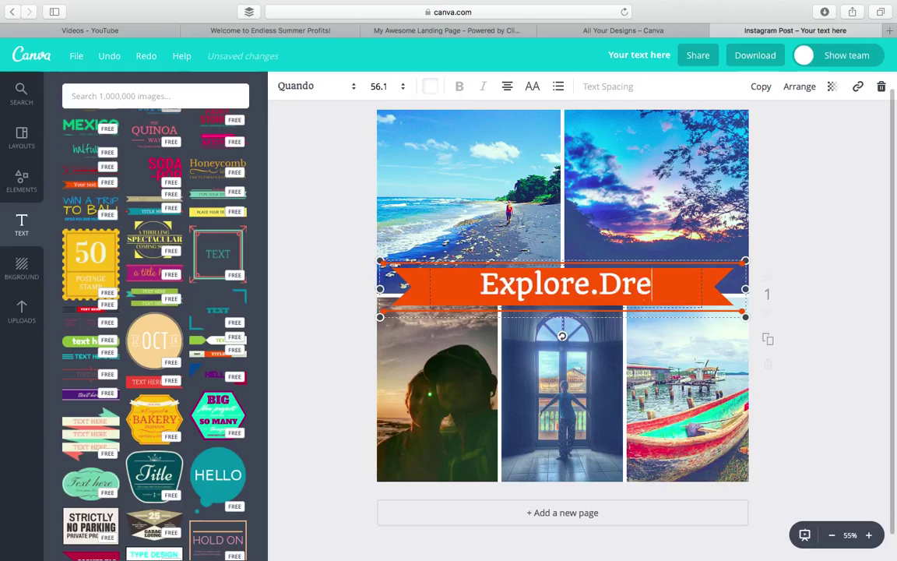
pyautogui.write('am.')
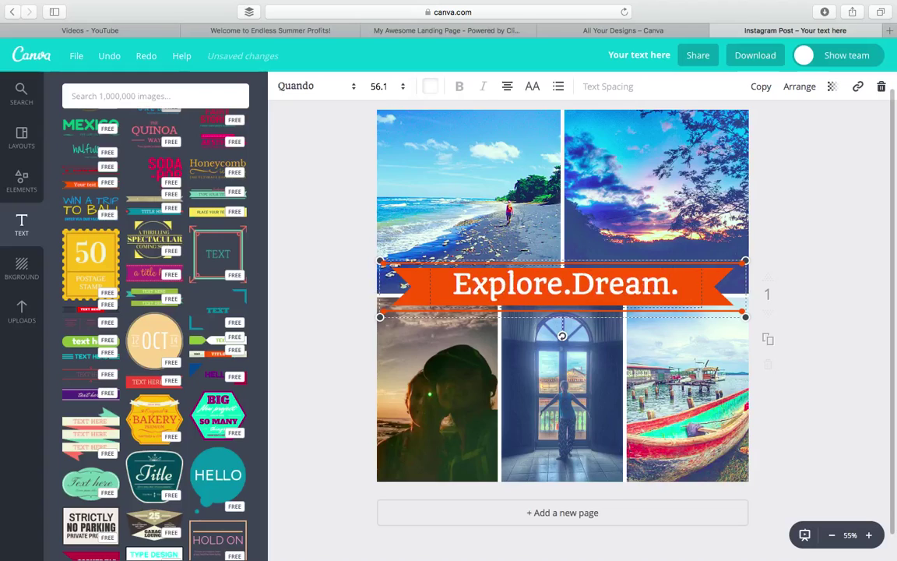
pyautogui.write('Discover')
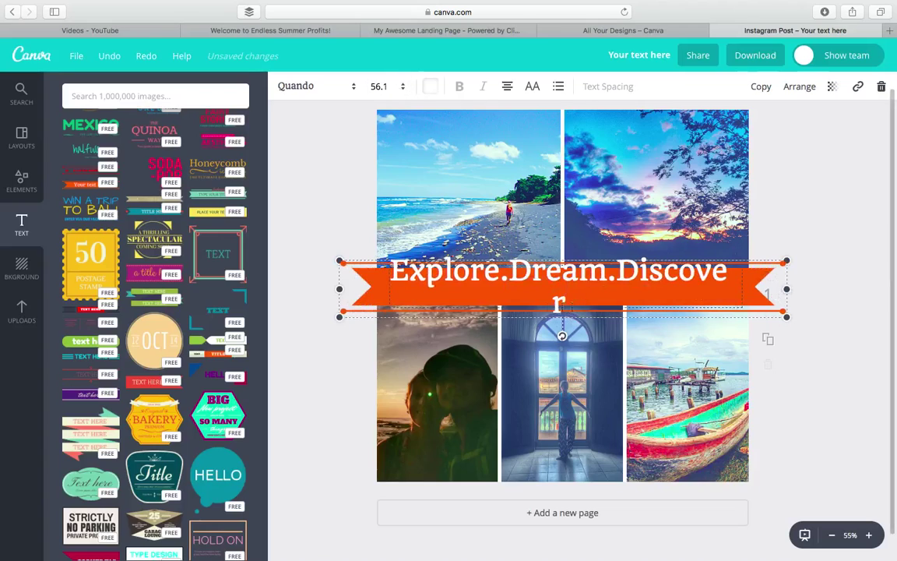
# Set the whole banner text to font size 36 and deselect the banner.
pyautogui.moveTo(561, 304); pyautogui.dragTo(390, 272)
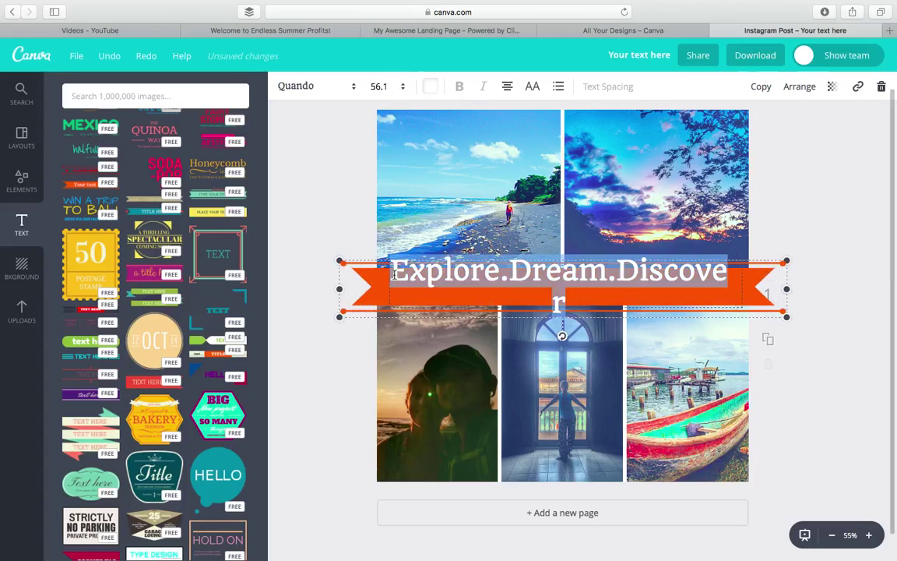
pyautogui.click(397, 87)
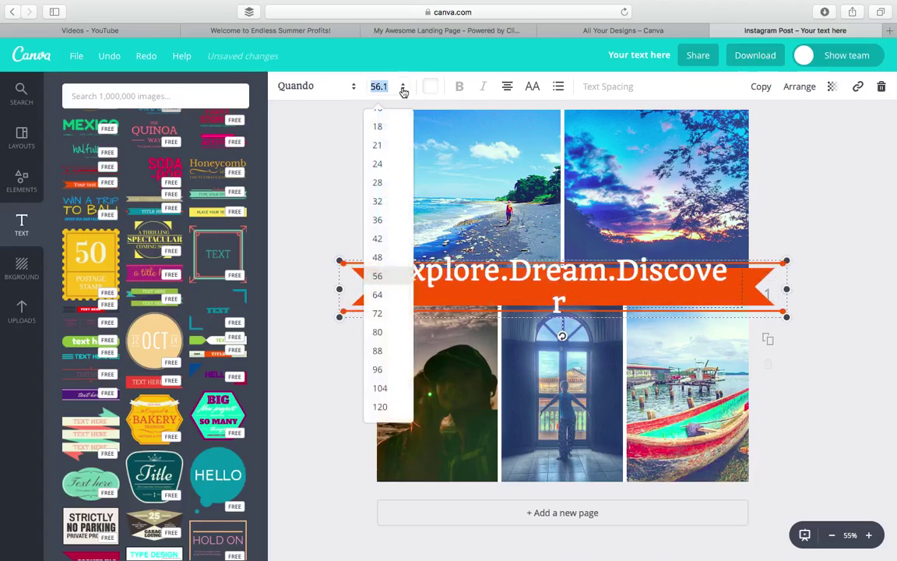
pyautogui.click(389, 221)
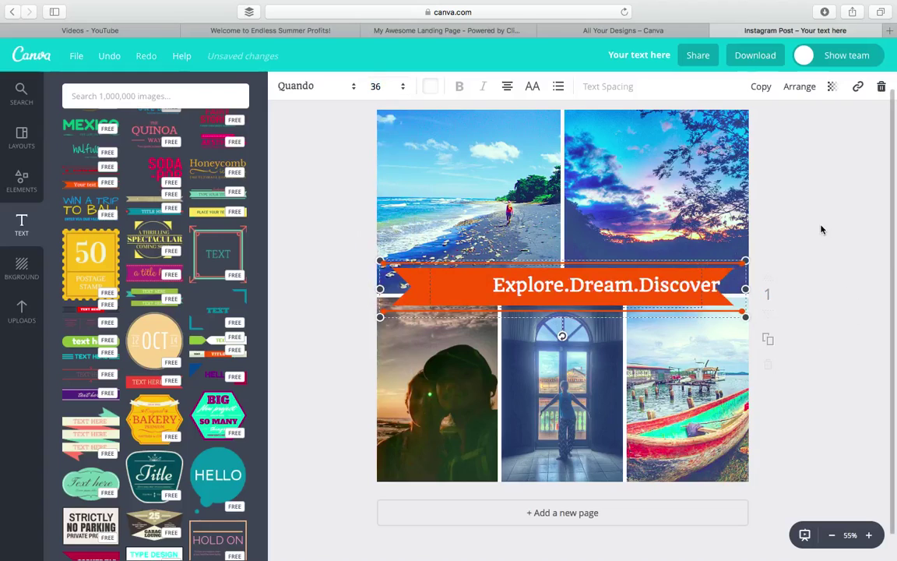
pyautogui.click(822, 203)
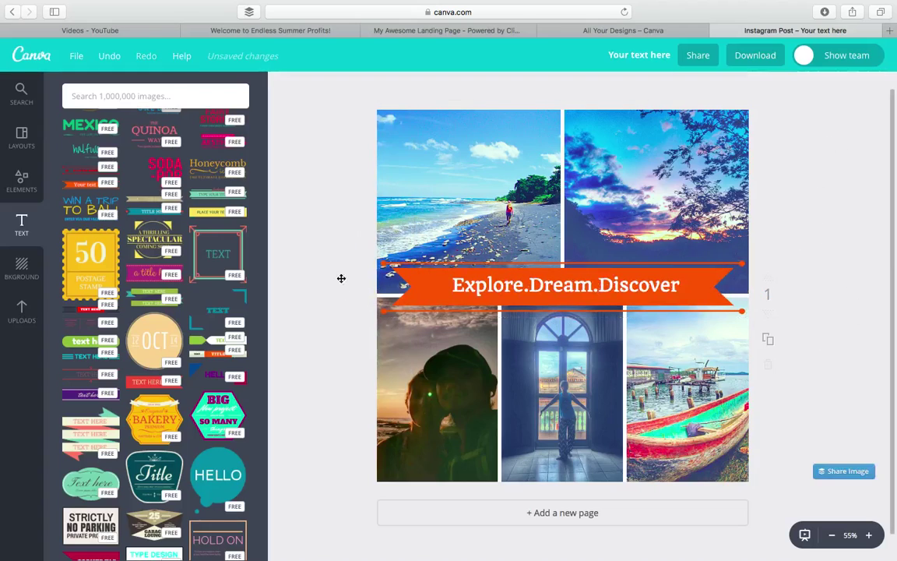
# Try blue on the ribbon banner, settle on purple from the default palette, and deselect it.
pyautogui.click(413, 279)
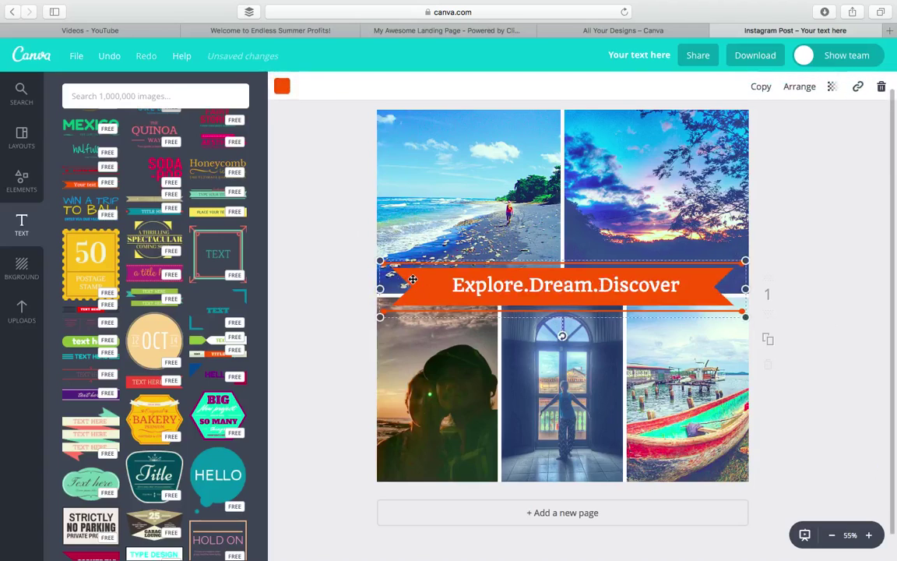
pyautogui.click(282, 88)
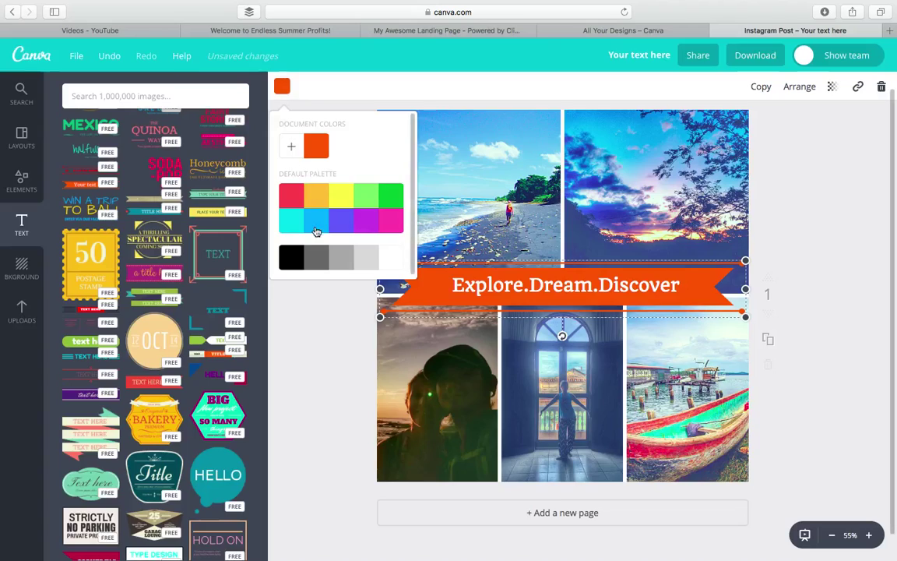
pyautogui.click(316, 230)
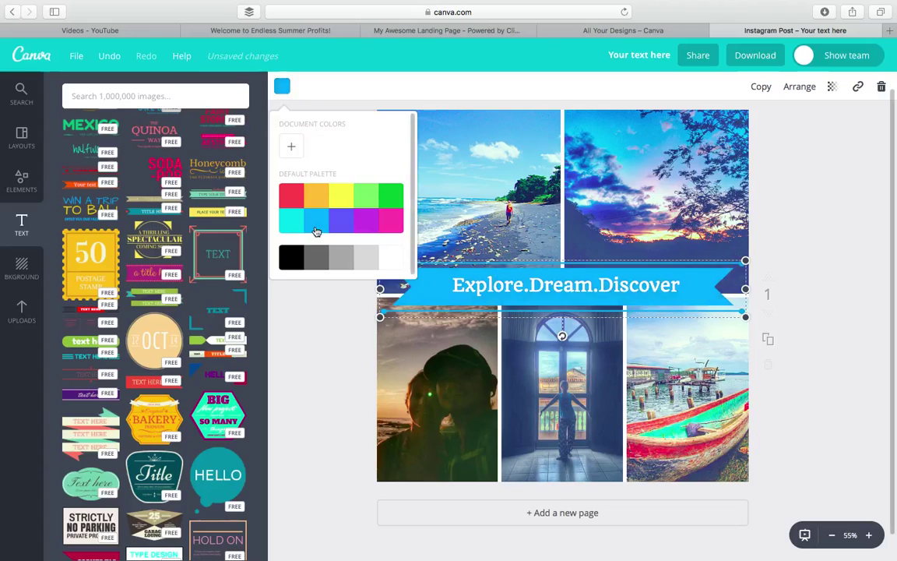
pyautogui.click(363, 230)
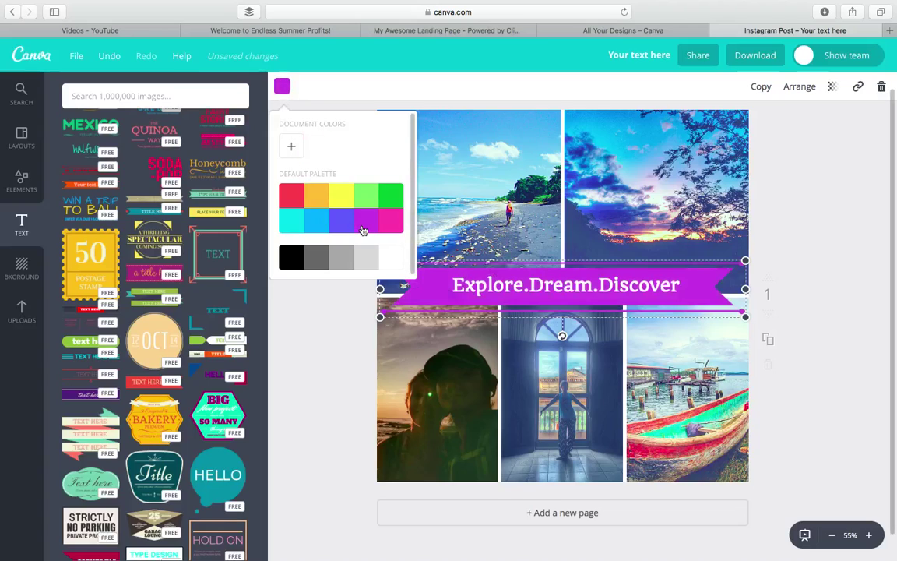
pyautogui.click(840, 174)
pyautogui.click(840, 175)
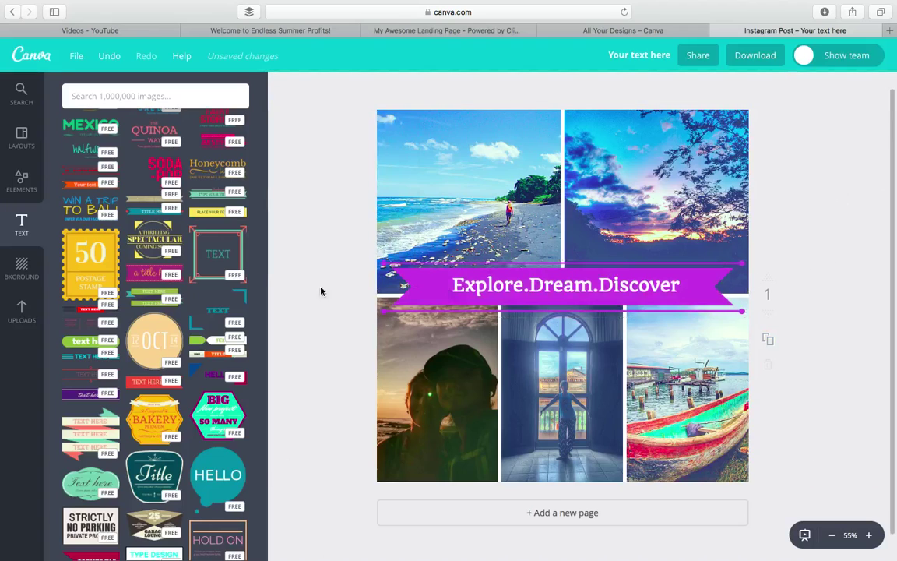
pyautogui.scroll(10, 179, 240)
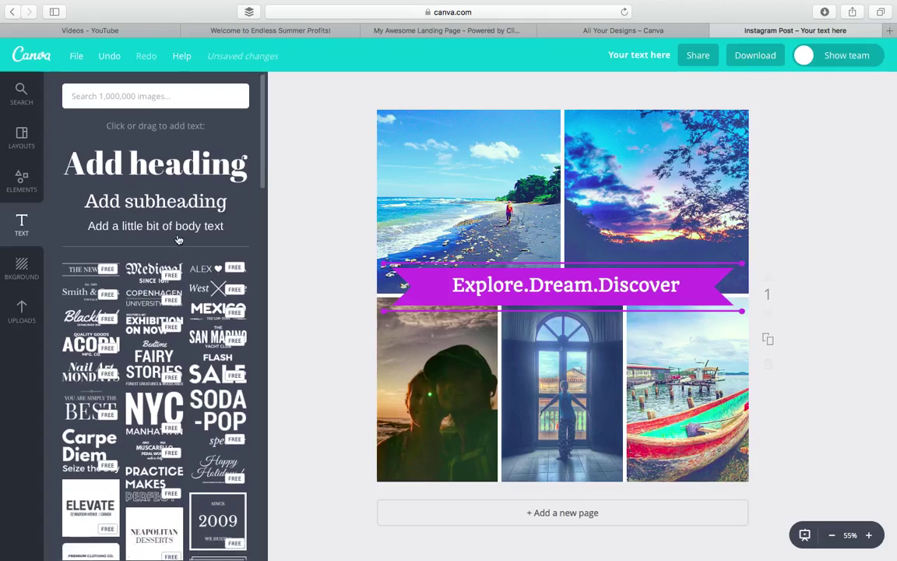
pyautogui.click(178, 226)
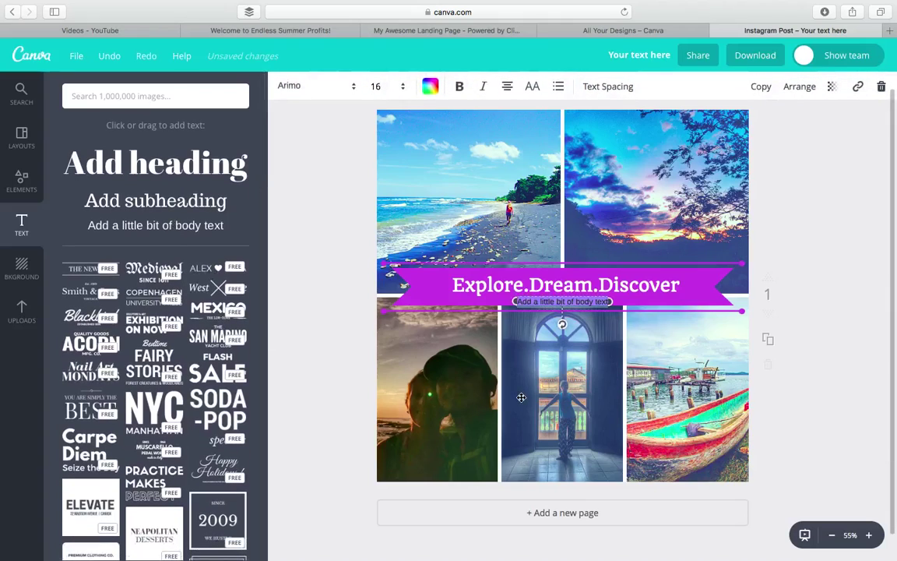
pyautogui.write('@FreedomVibes')
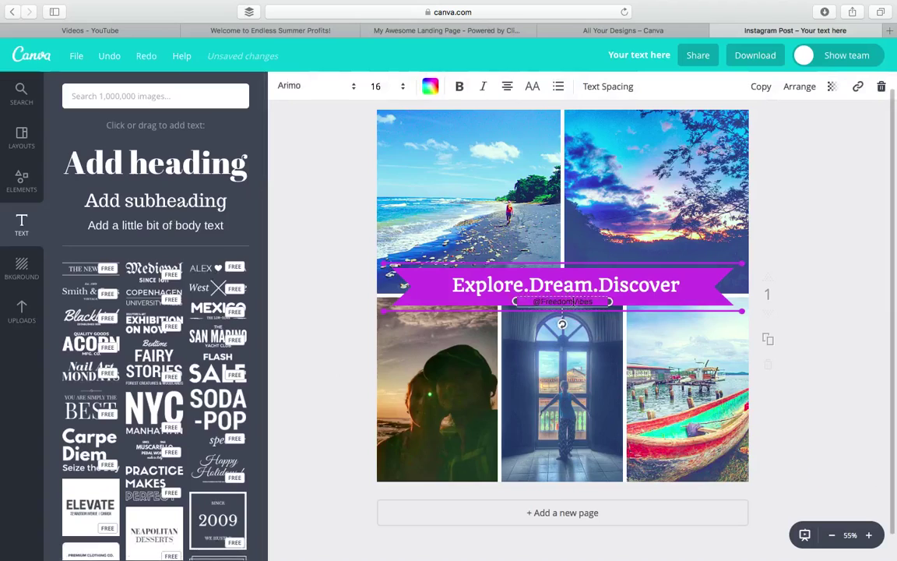
pyautogui.click(428, 92)
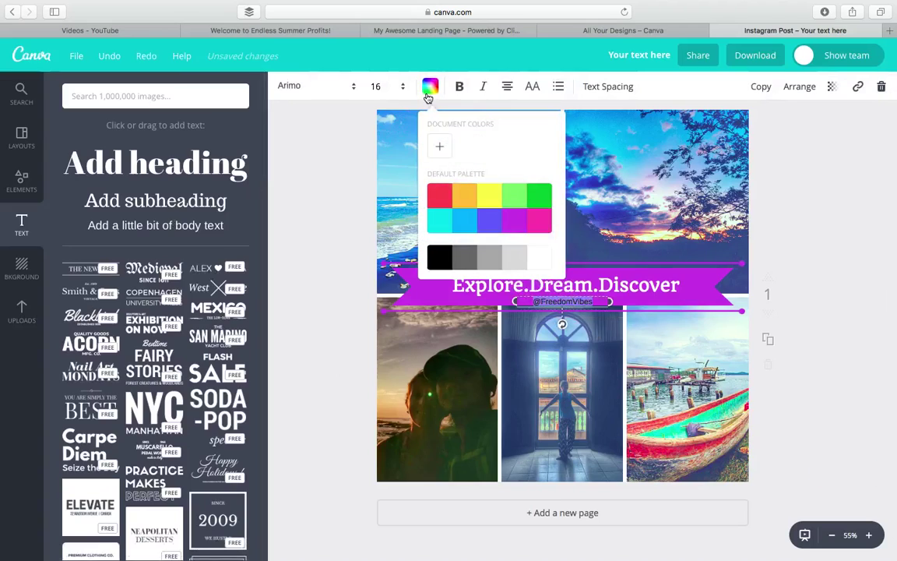
pyautogui.click(462, 219)
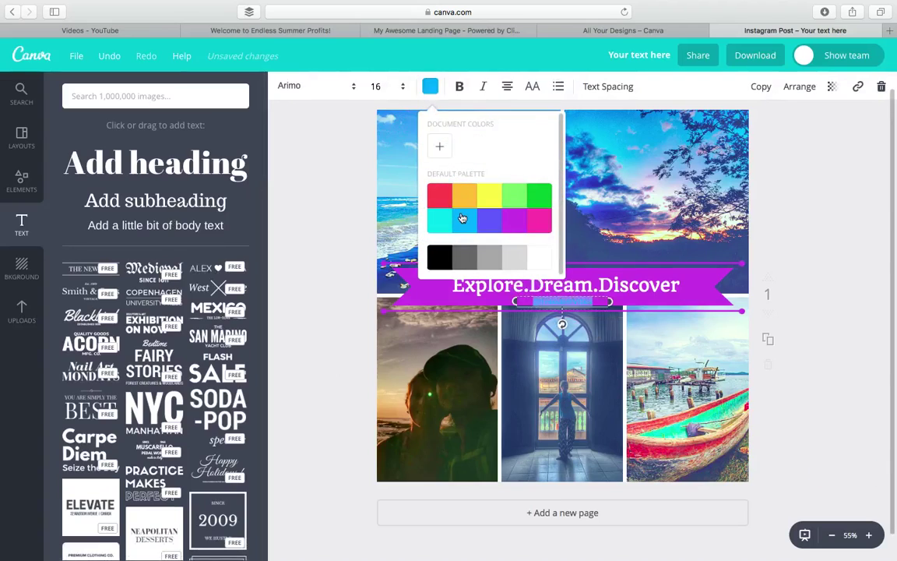
pyautogui.click(390, 87)
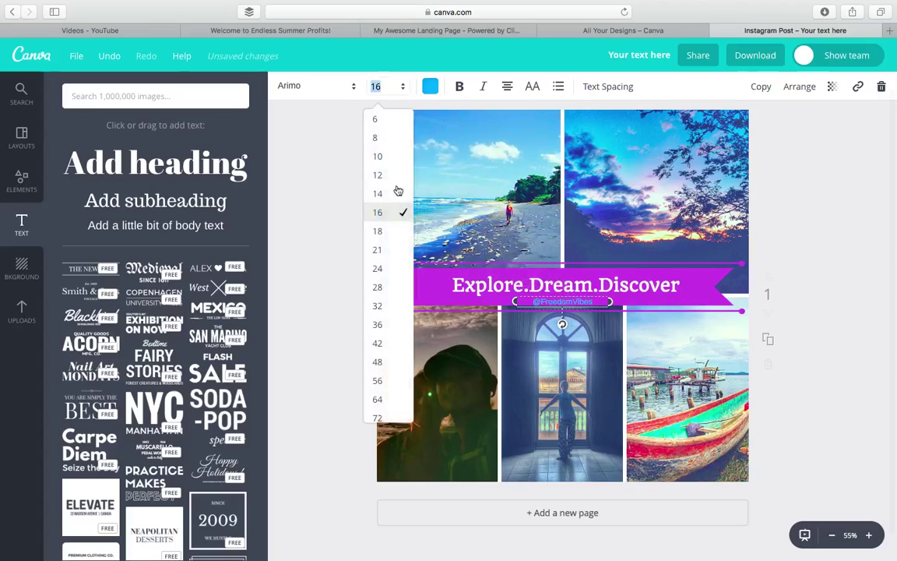
pyautogui.click(385, 236)
pyautogui.click(807, 196)
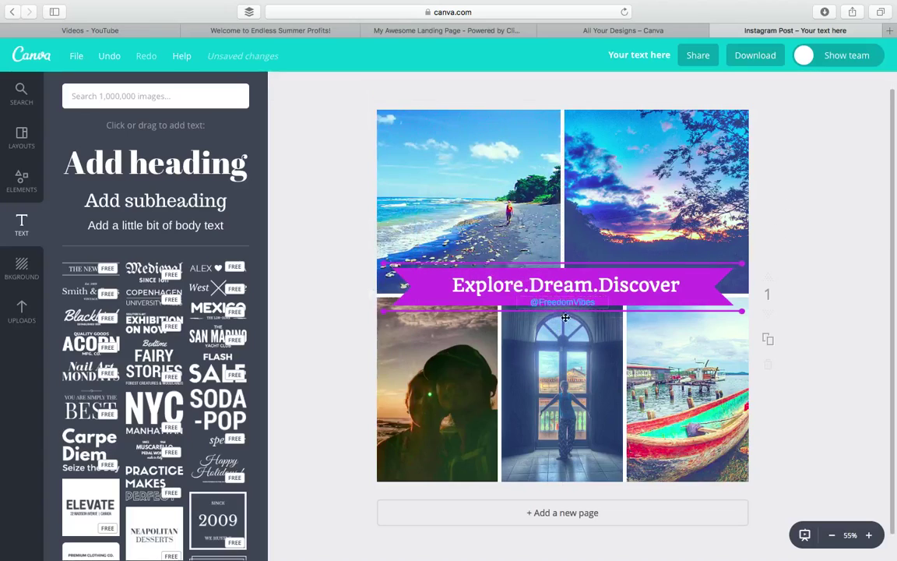
pyautogui.moveTo(566, 317); pyautogui.dragTo(566, 470)
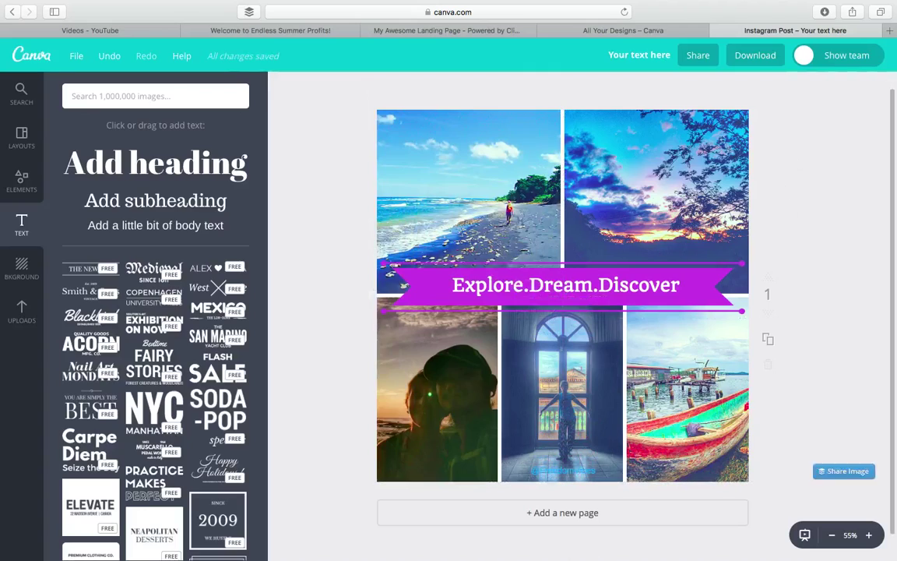
pyautogui.click(561, 470)
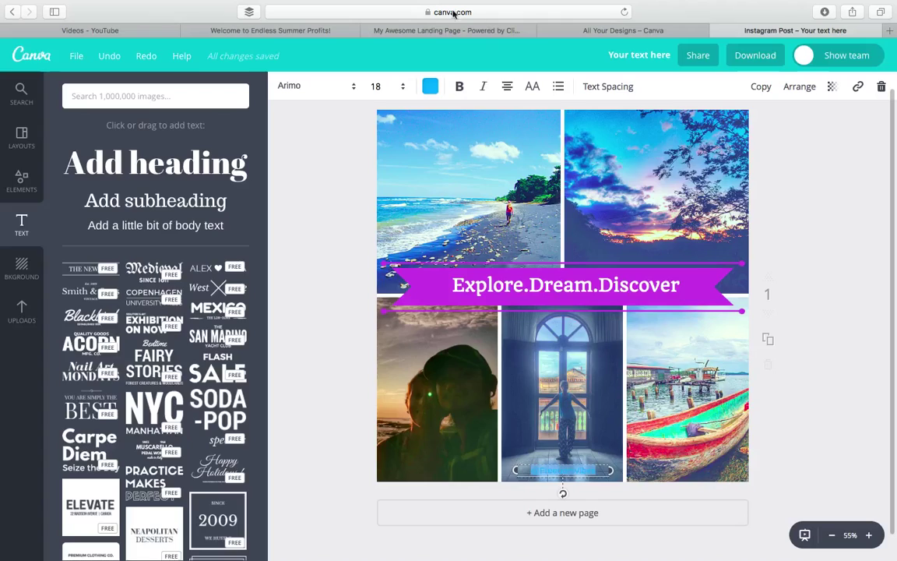
pyautogui.click(432, 88)
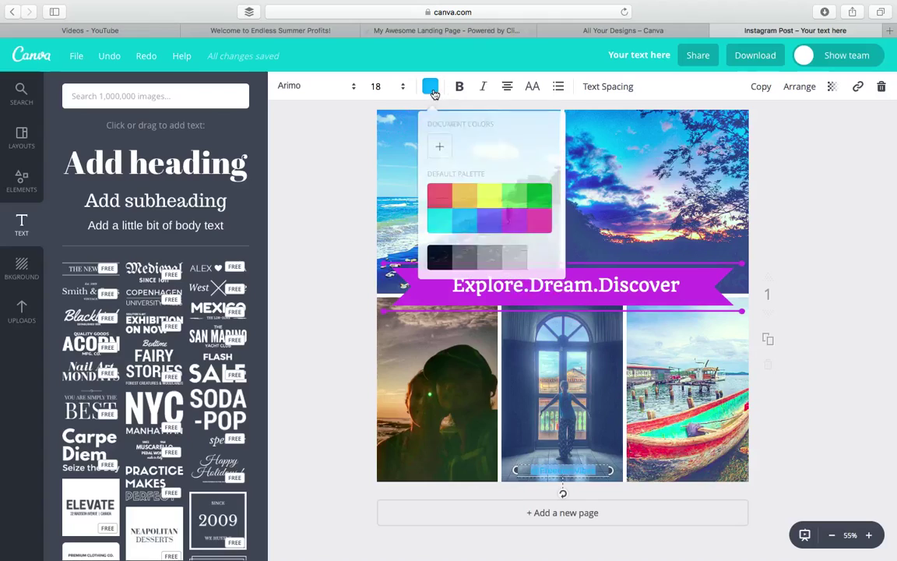
pyautogui.click(542, 259)
pyautogui.click(827, 155)
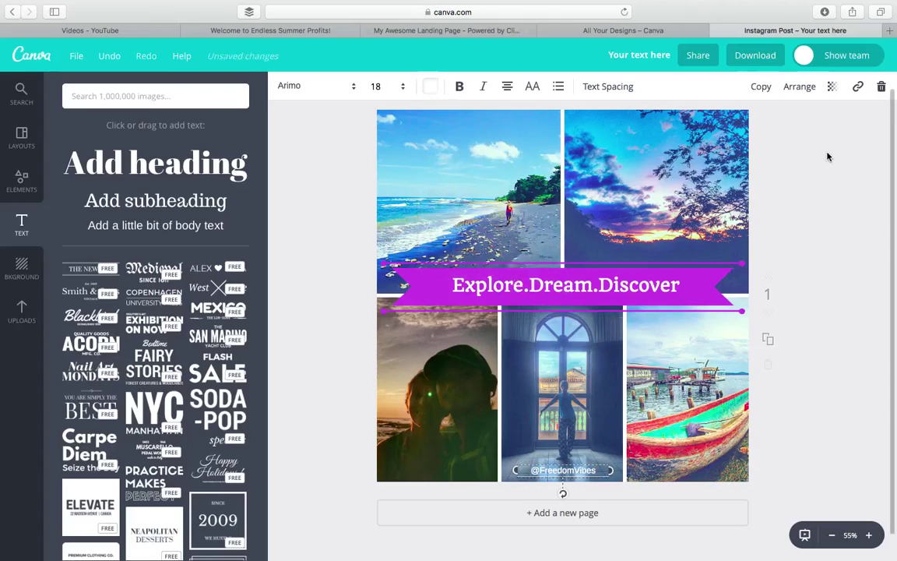
pyautogui.click(828, 156)
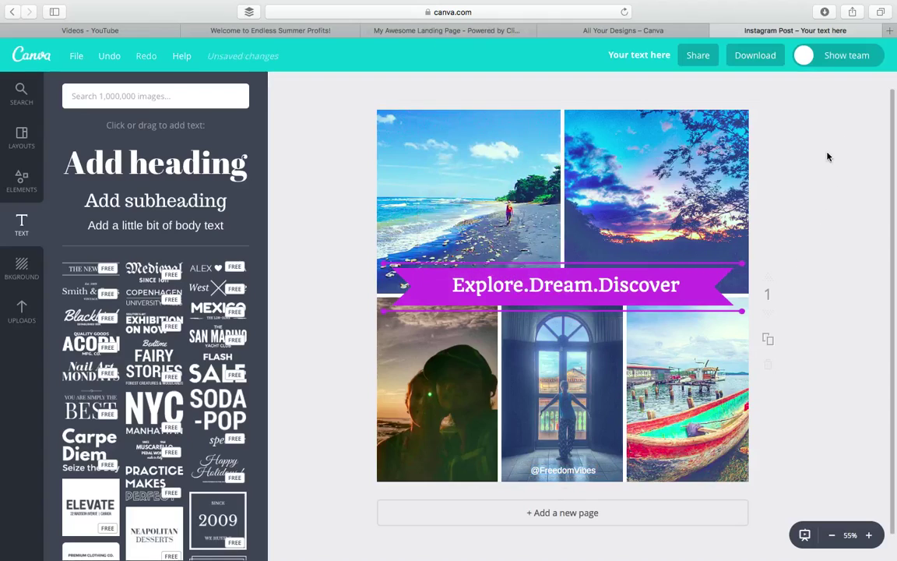
pyautogui.click(559, 471)
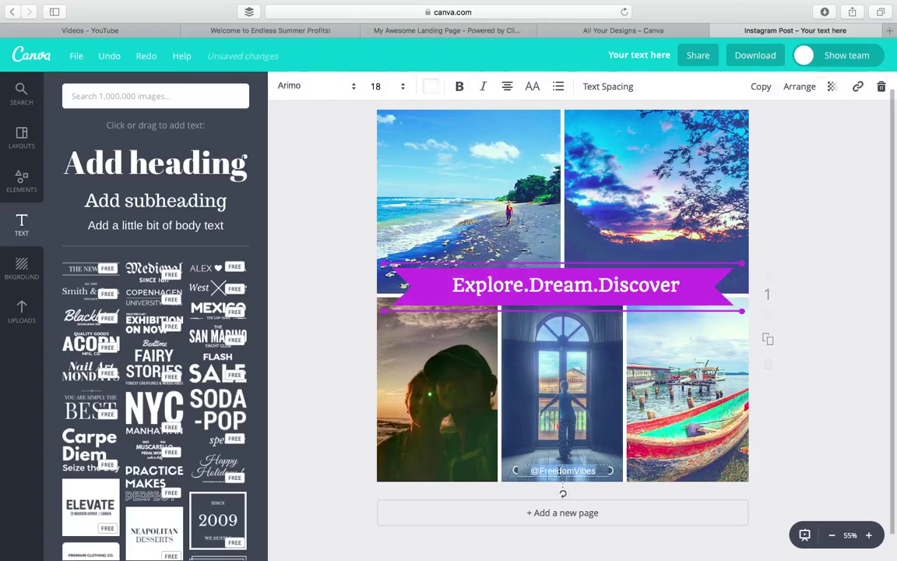
pyautogui.click(314, 88)
pyautogui.scroll(-6, 346, 262)
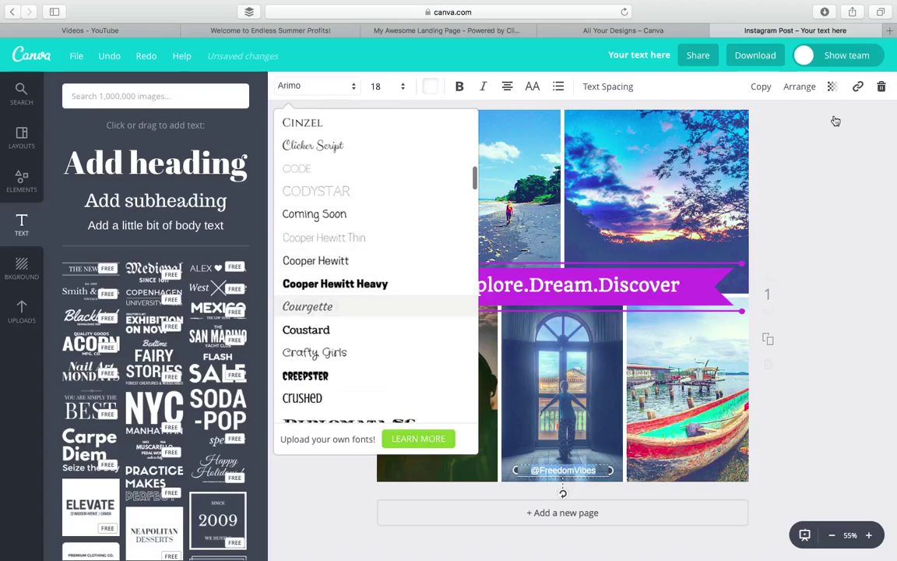
pyautogui.click(813, 188)
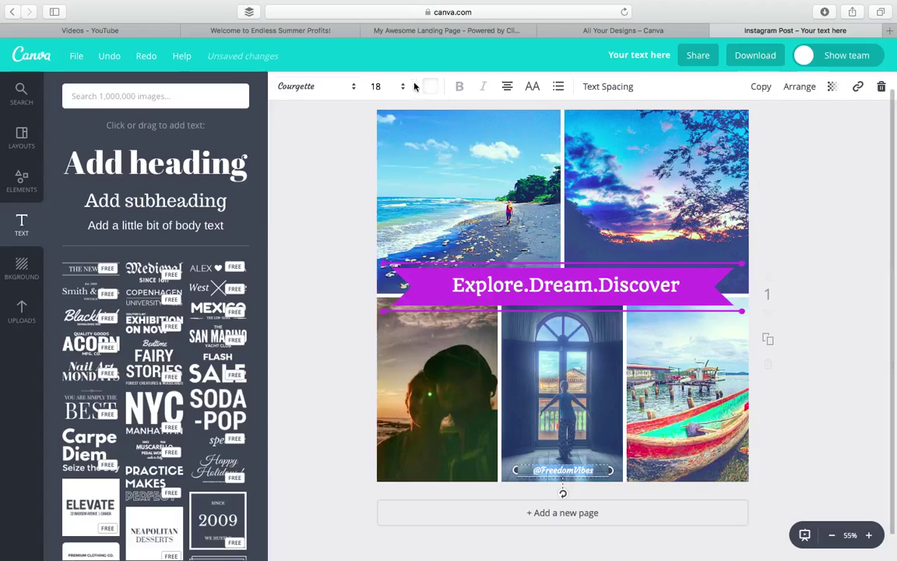
pyautogui.click(389, 86)
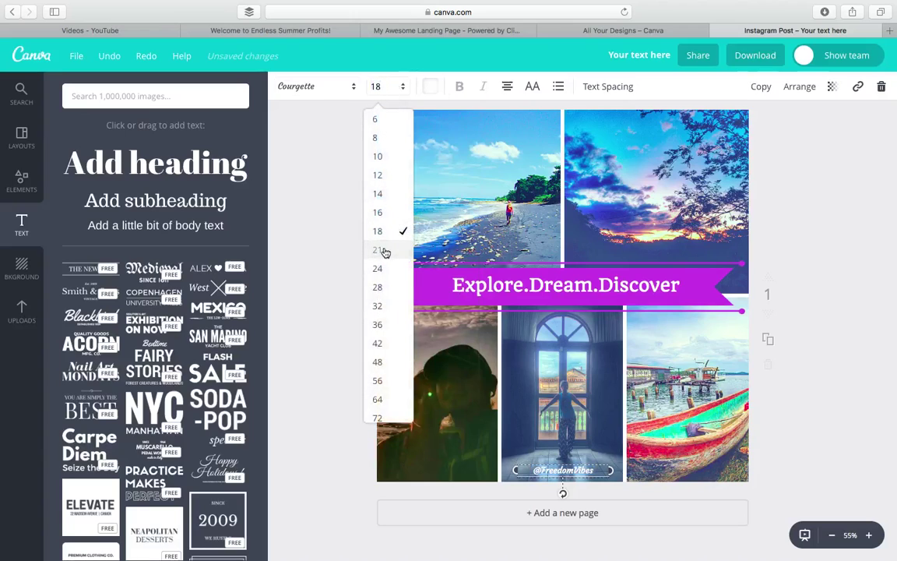
pyautogui.click(379, 249)
pyautogui.click(827, 181)
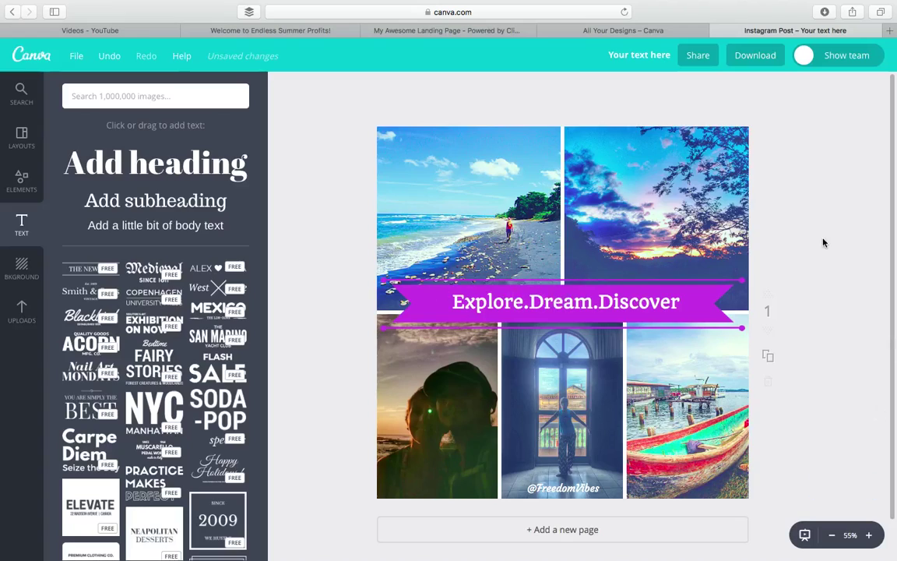
# Save the Instagram Post collage and download it as a PNG image.
pyautogui.click(74, 61)
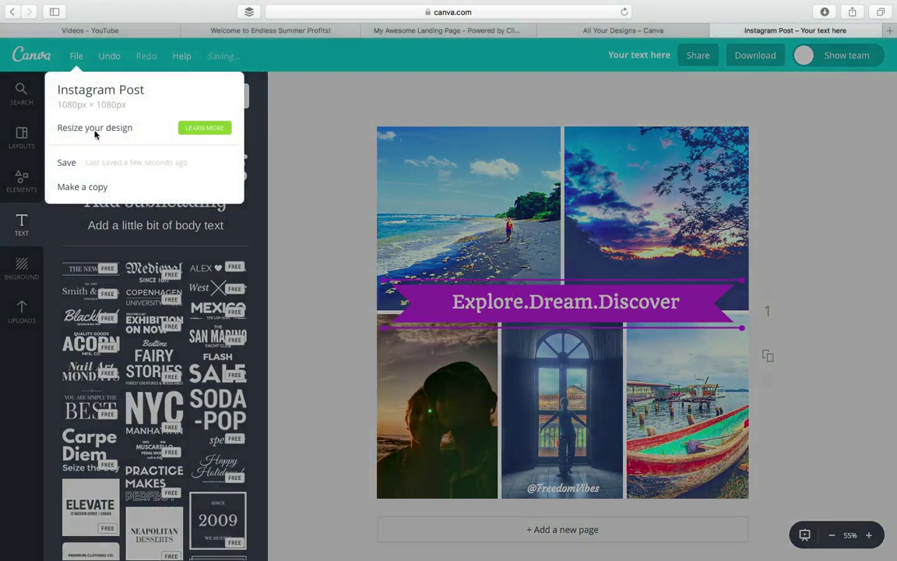
pyautogui.click(86, 163)
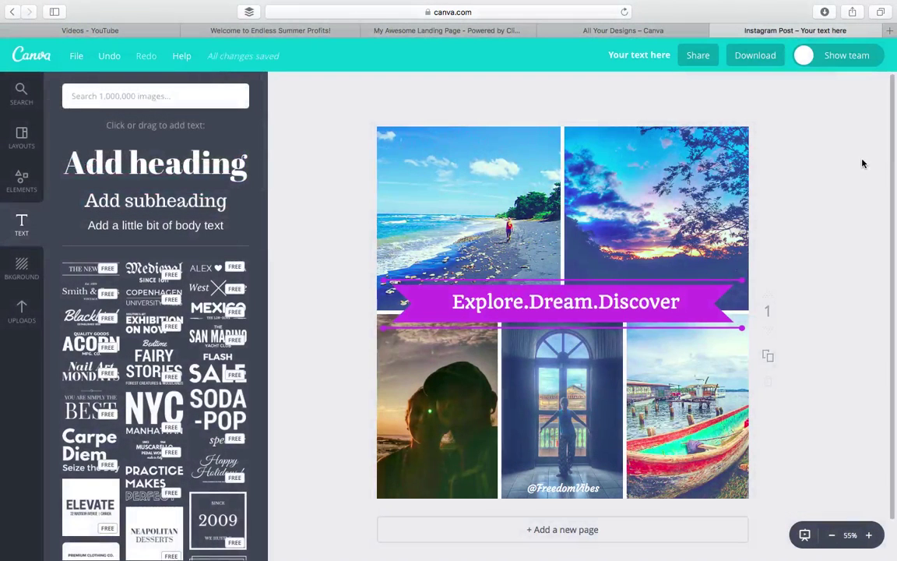
pyautogui.click(767, 56)
pyautogui.click(744, 198)
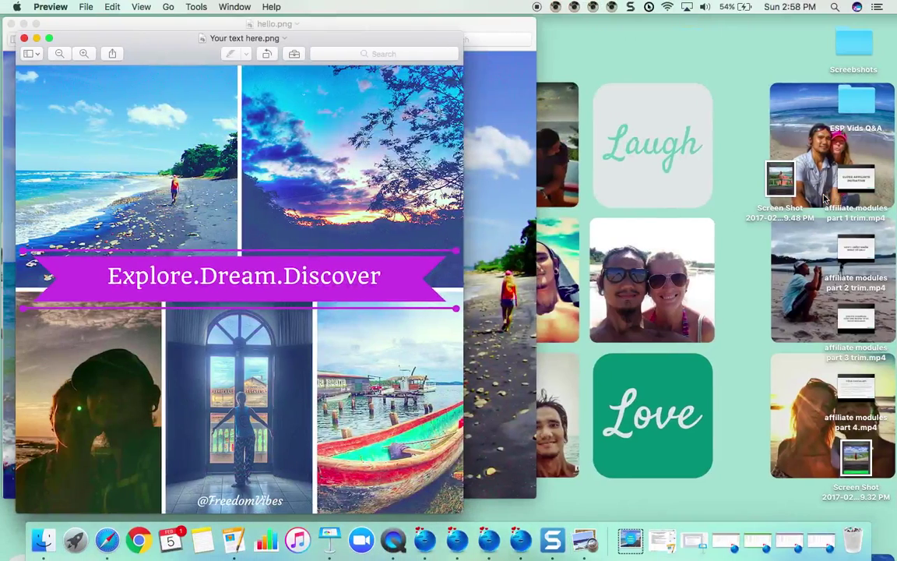
# Close the previews of "Your text here.png" and "hello.png", and dismiss the download notice in Canva.
pyautogui.click(24, 37)
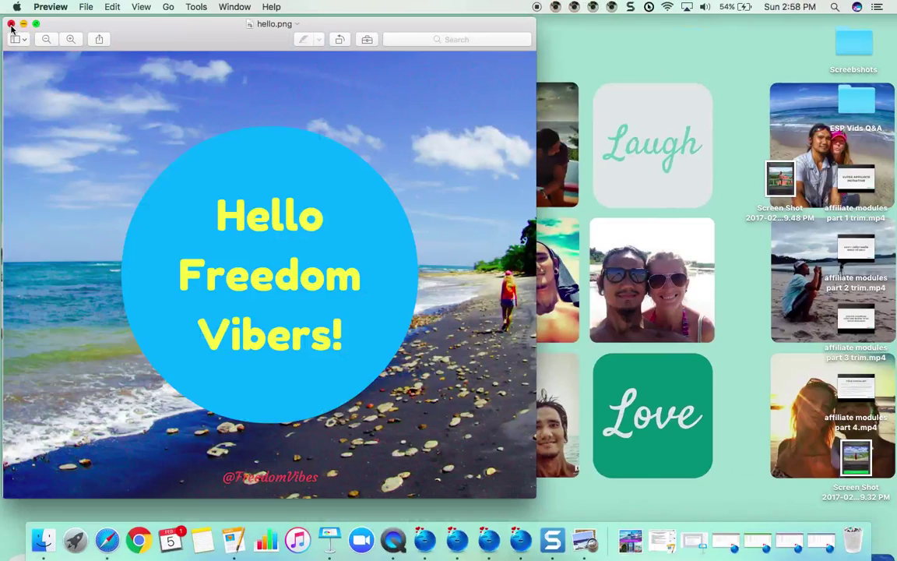
pyautogui.click(10, 27)
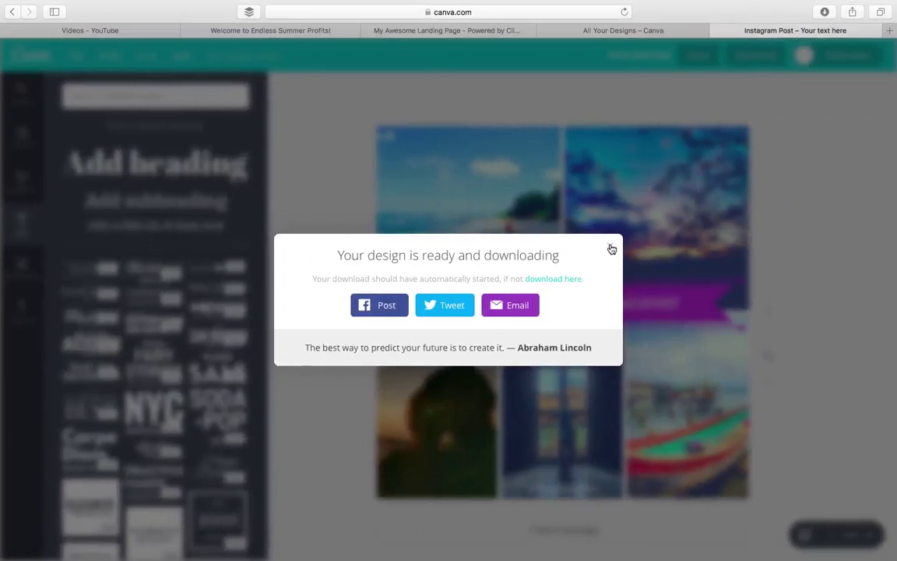
pyautogui.click(613, 248)
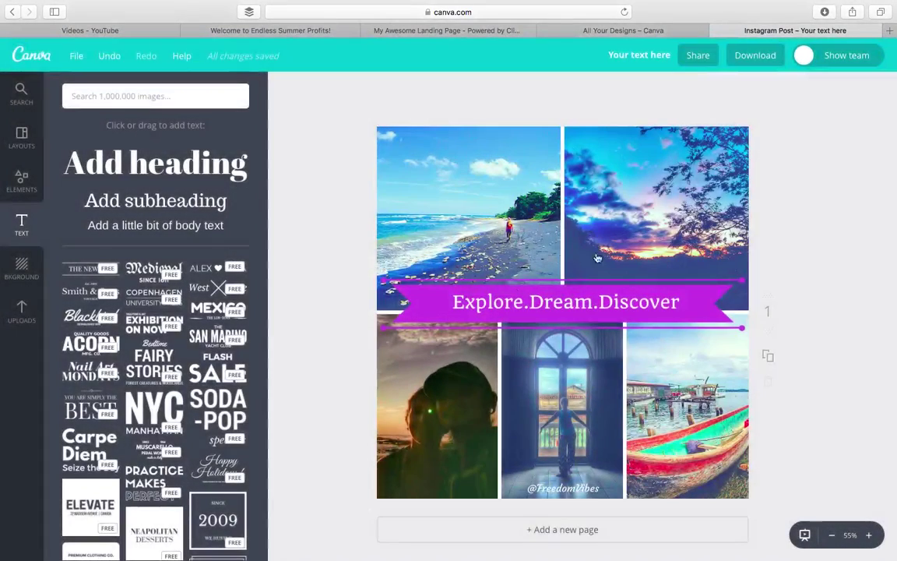
# Add the uploaded Facebook thumbs-up logo, shrunk to a small badge in the bottom-right corner of the boat photo.
pyautogui.click(21, 183)
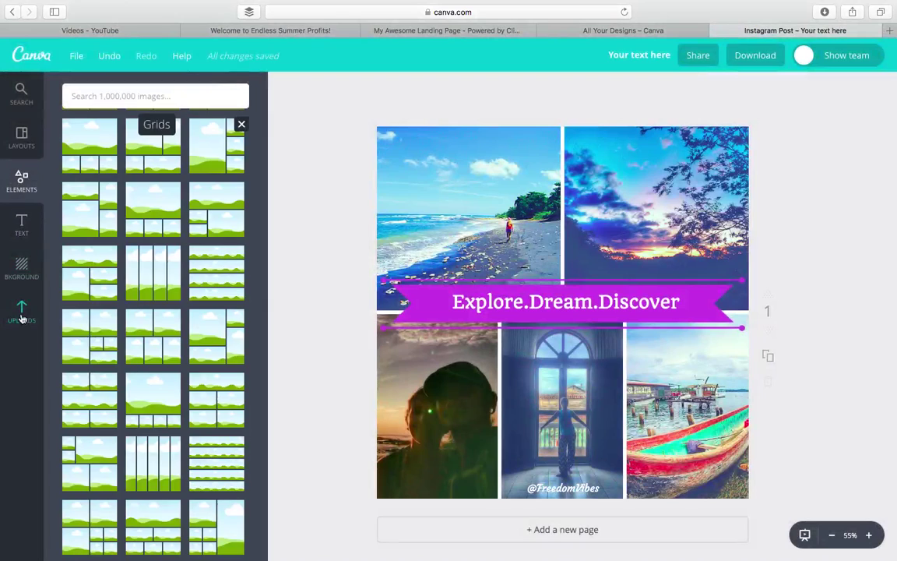
pyautogui.click(22, 315)
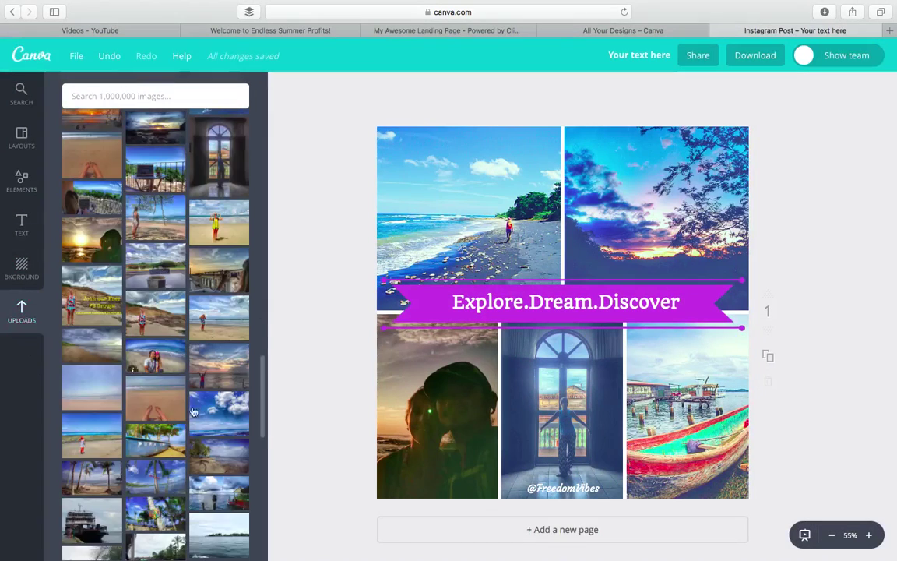
pyautogui.scroll(15, 149, 361)
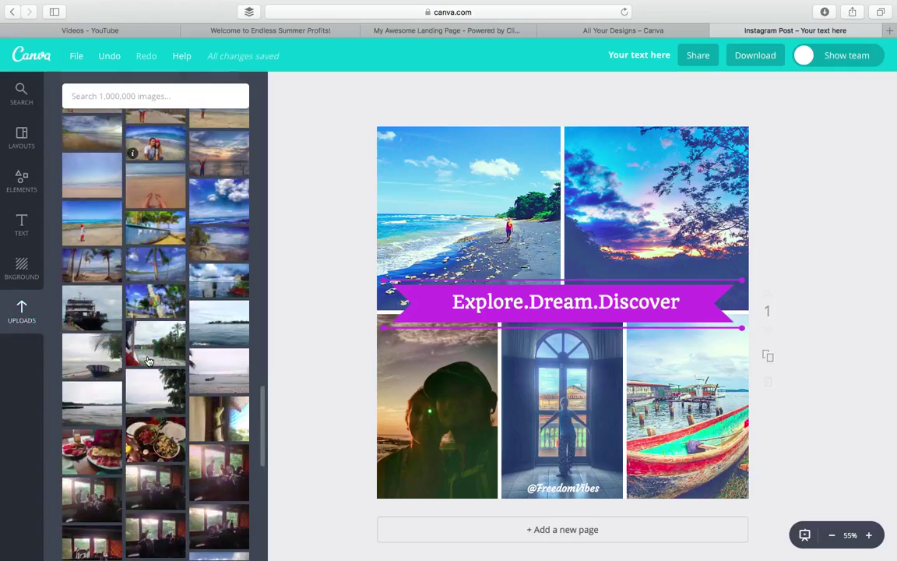
pyautogui.scroll(5, 148, 361)
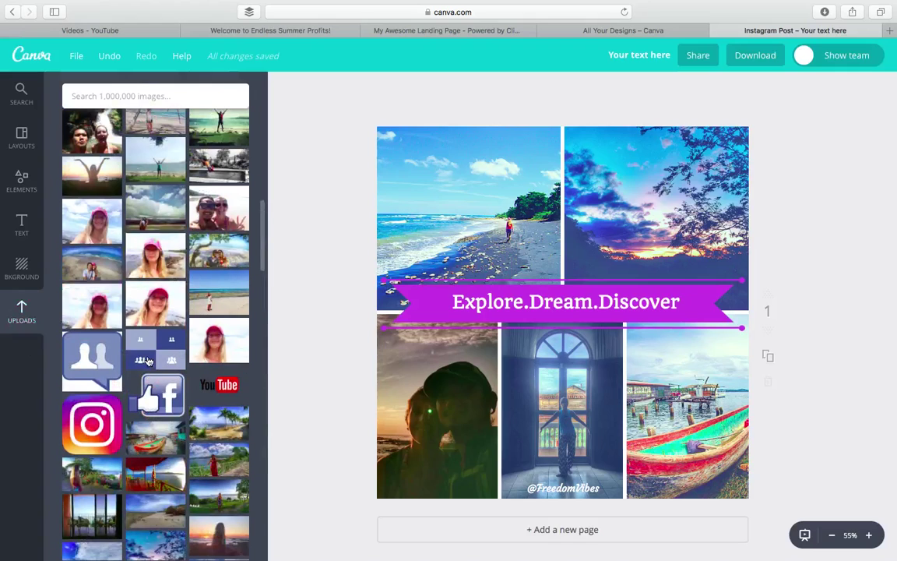
pyautogui.click(162, 396)
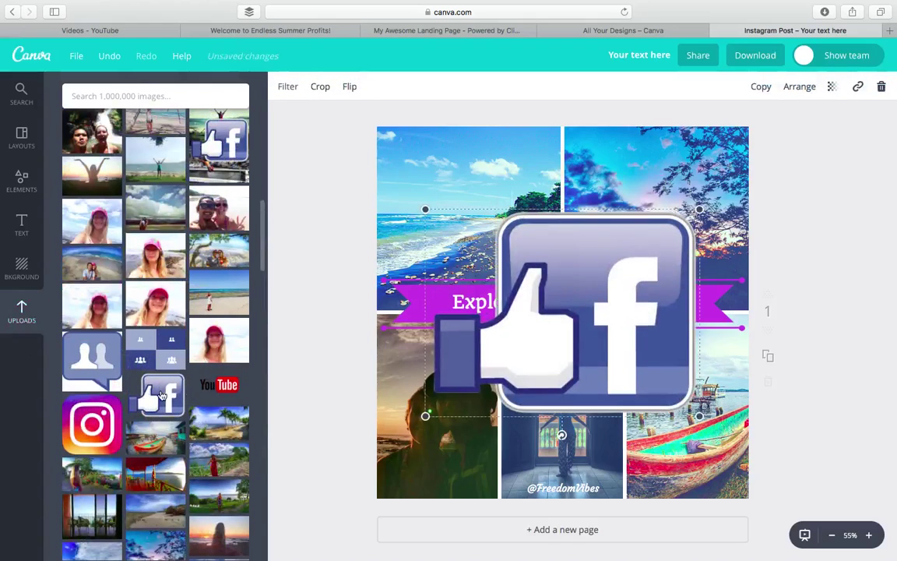
pyautogui.moveTo(426, 211); pyautogui.dragTo(722, 473)
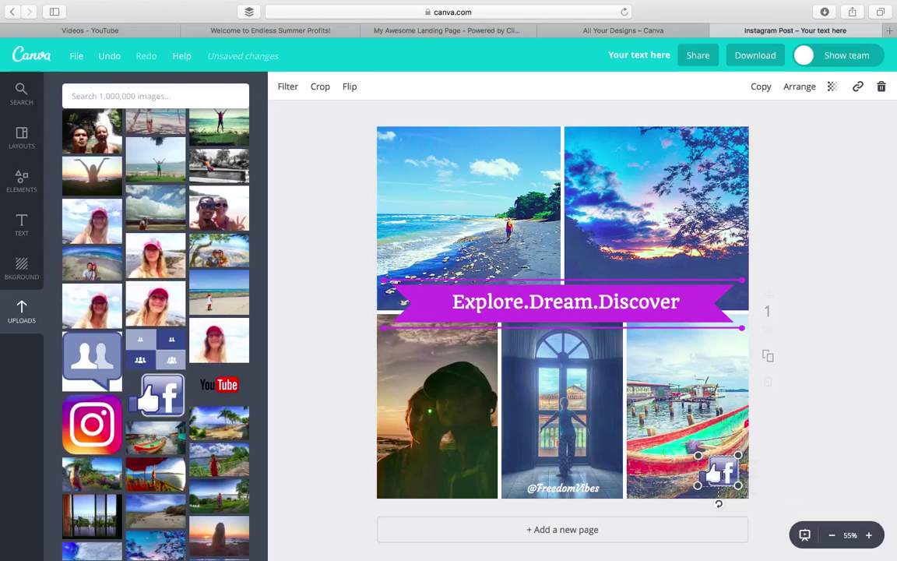
pyautogui.click(798, 396)
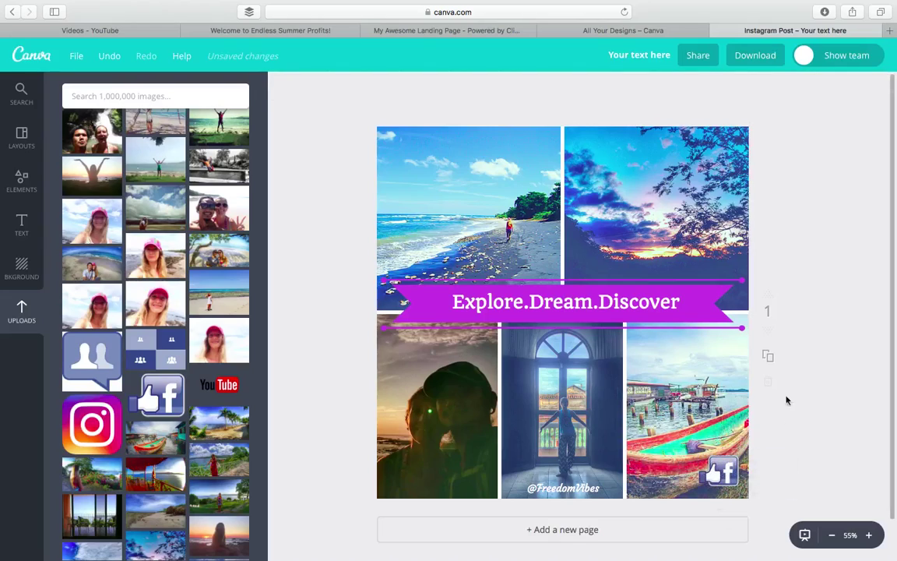
# Try placing the uploaded Instagram logo at the collage's lower-left edge, and delete the Facebook logo from the boat photo.
pyautogui.scroll(-3, 169, 404)
pyautogui.scroll(3, 169, 403)
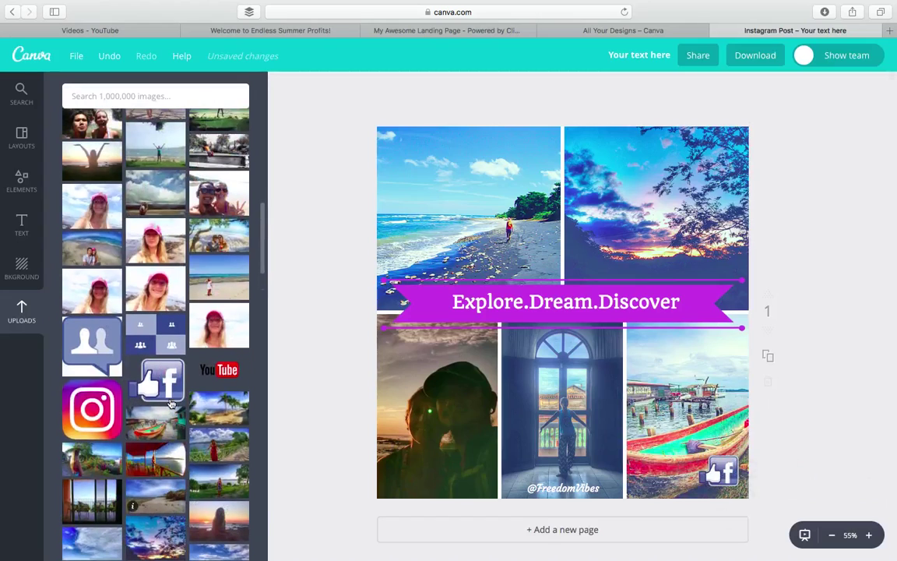
pyautogui.moveTo(92, 411); pyautogui.dragTo(361, 445)
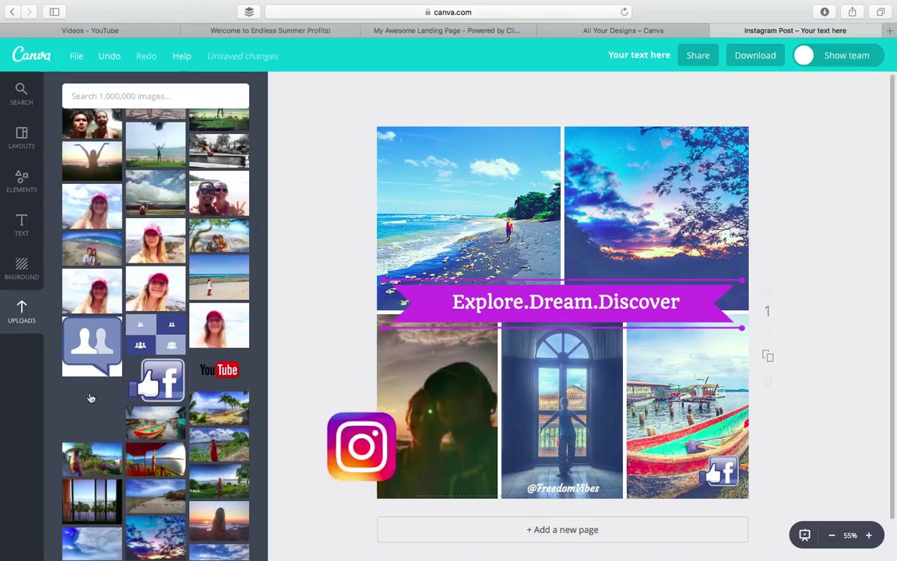
pyautogui.click(722, 475)
pyautogui.press('Delete')
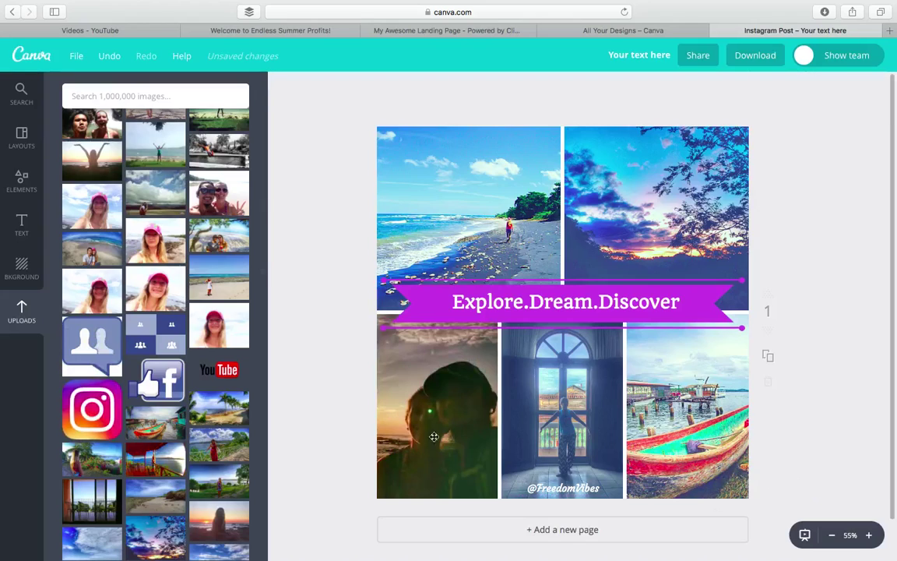
# Leave the grids collection and examine the filled, outlined and bordered shapes available among the design elements.
pyautogui.click(21, 182)
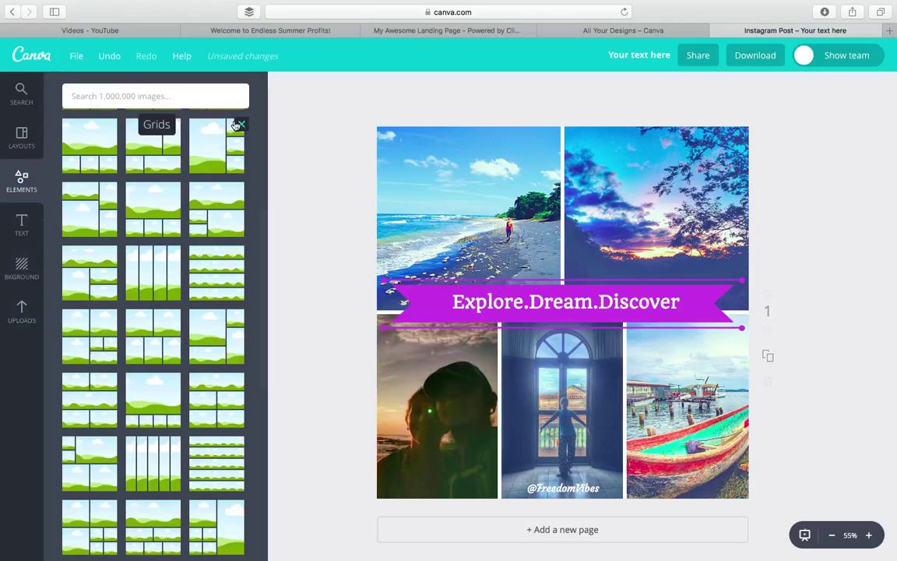
pyautogui.click(239, 126)
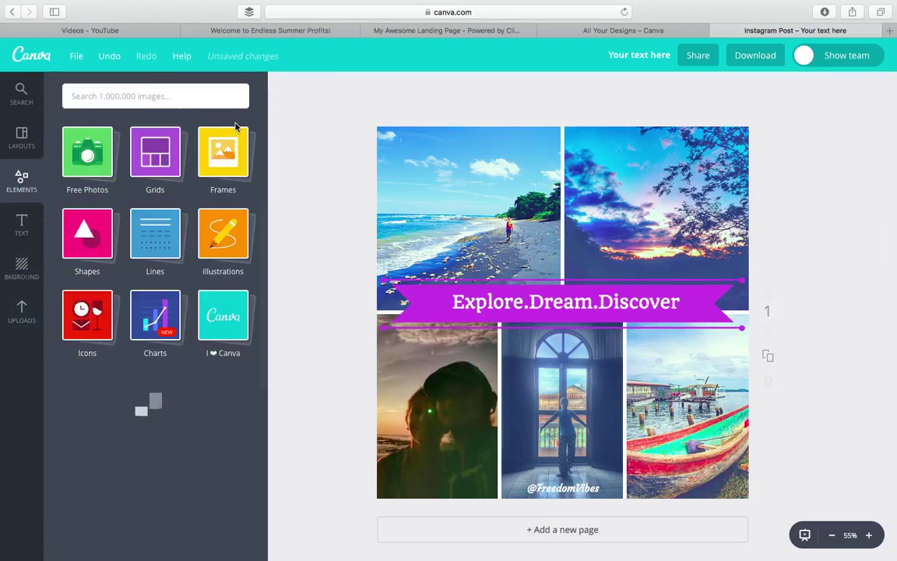
pyautogui.click(86, 245)
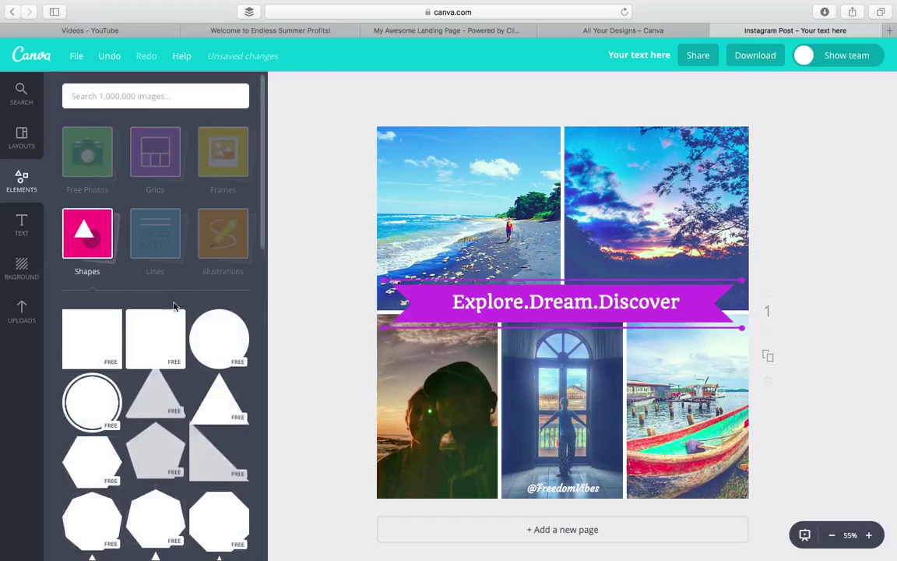
pyautogui.scroll(-5, 202, 351)
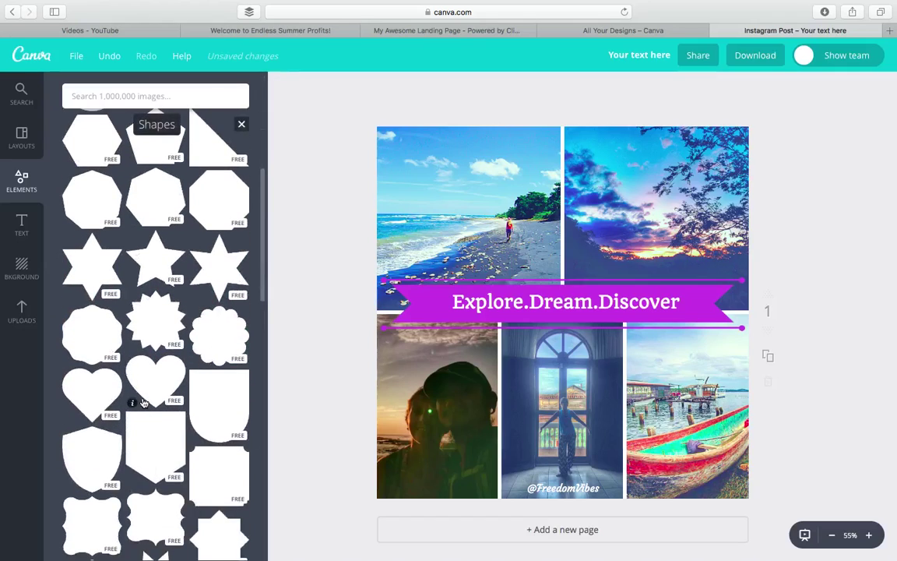
pyautogui.scroll(-8, 142, 403)
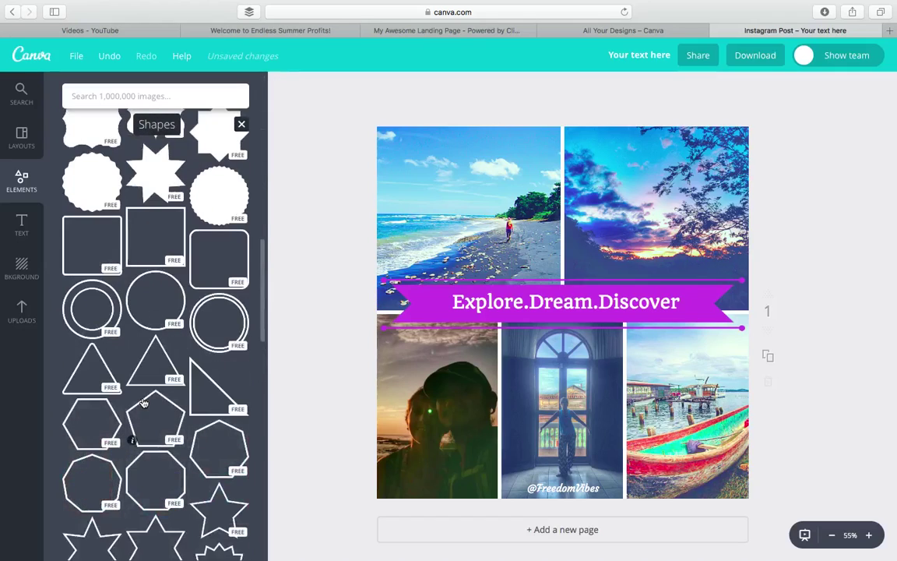
pyautogui.scroll(-10, 143, 403)
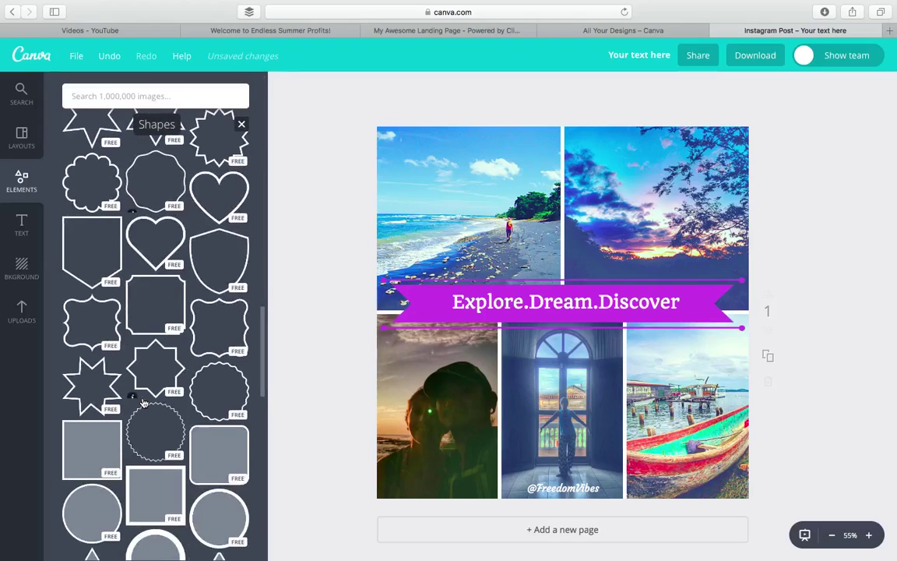
pyautogui.scroll(15, 142, 403)
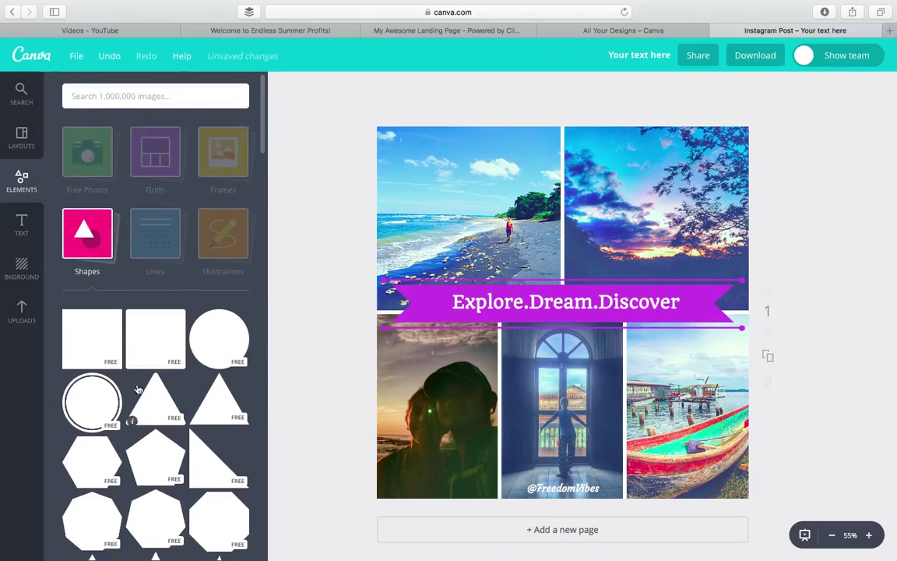
pyautogui.scroll(3, 219, 161)
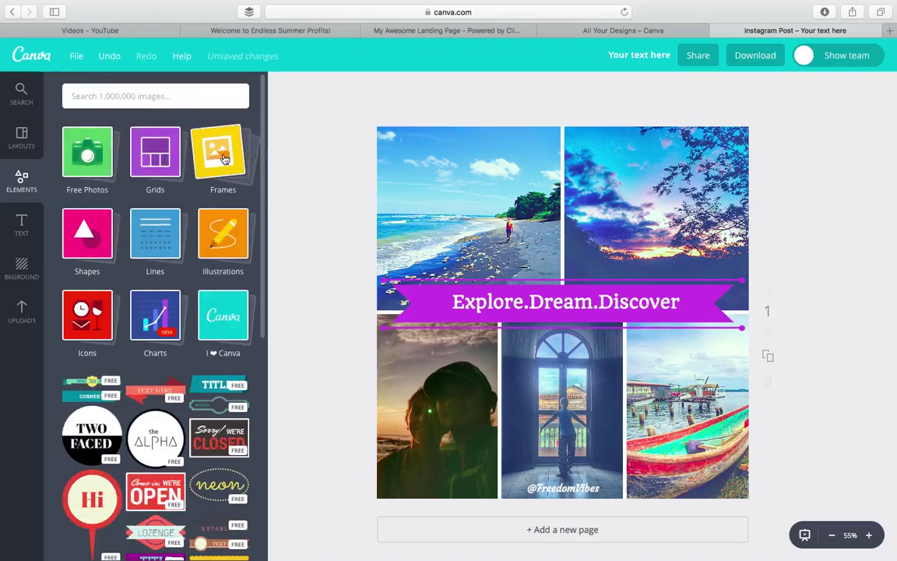
# Insert the rounded frame made of uneven vertical strips over the middle of the collage.
pyautogui.click(223, 159)
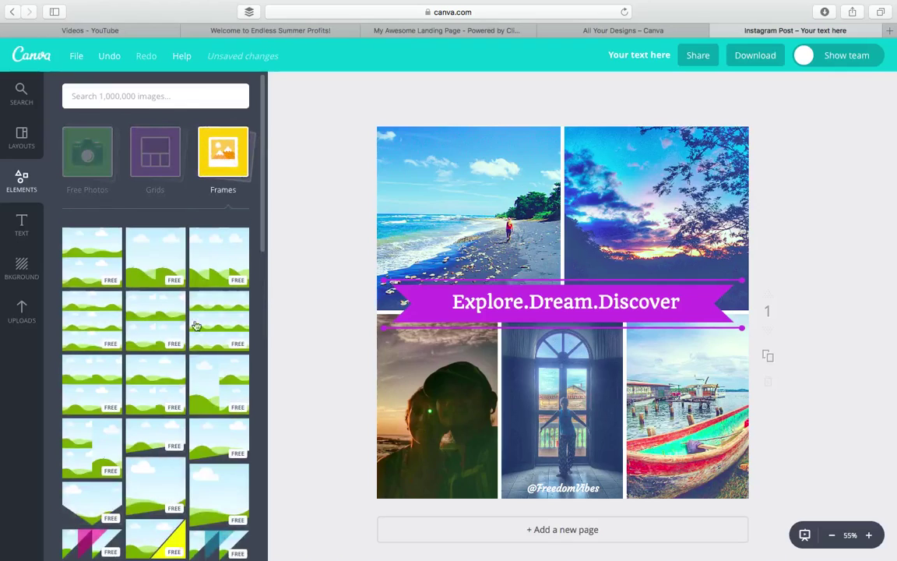
pyautogui.scroll(-10, 197, 348)
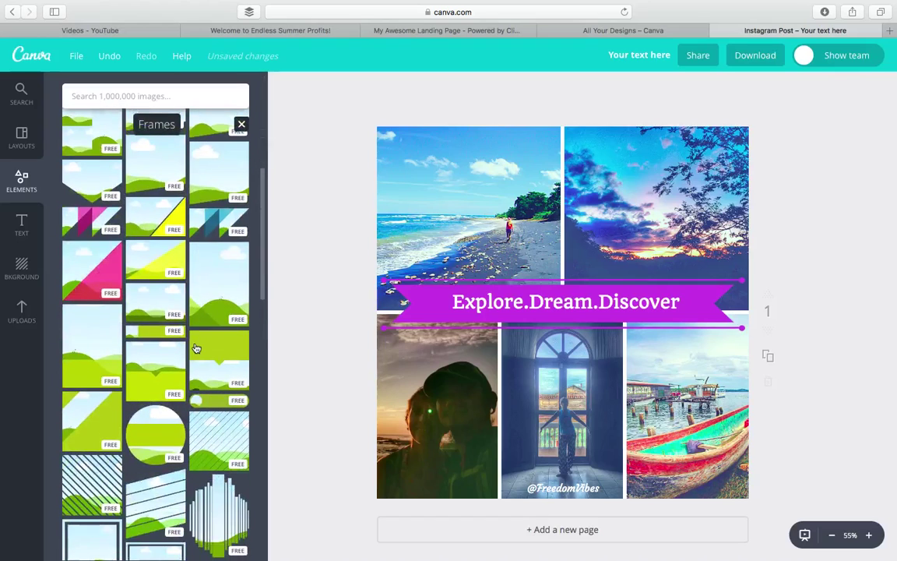
pyautogui.scroll(-6, 197, 348)
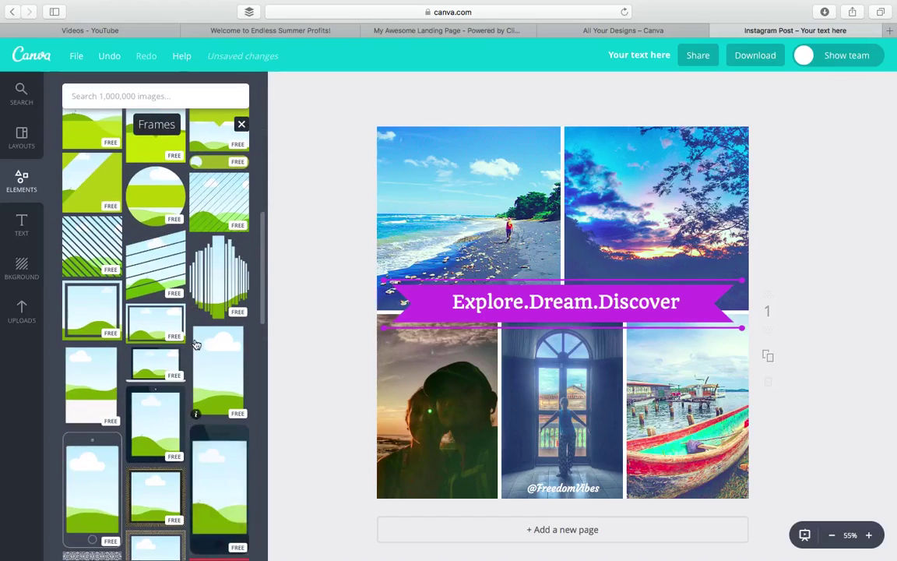
pyautogui.click(209, 306)
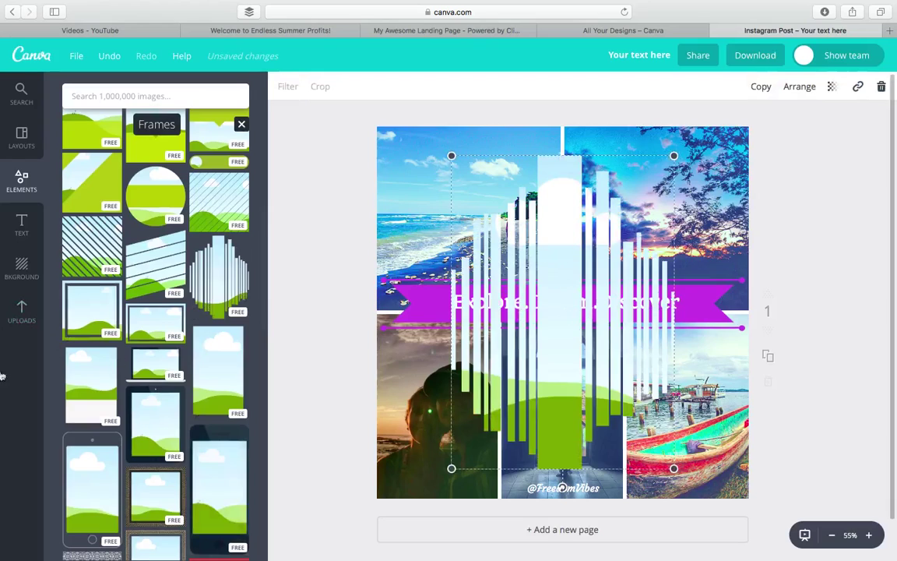
# Fill the vertical-strip frame with the uploaded photo of the woman in a red dress.
pyautogui.click(14, 317)
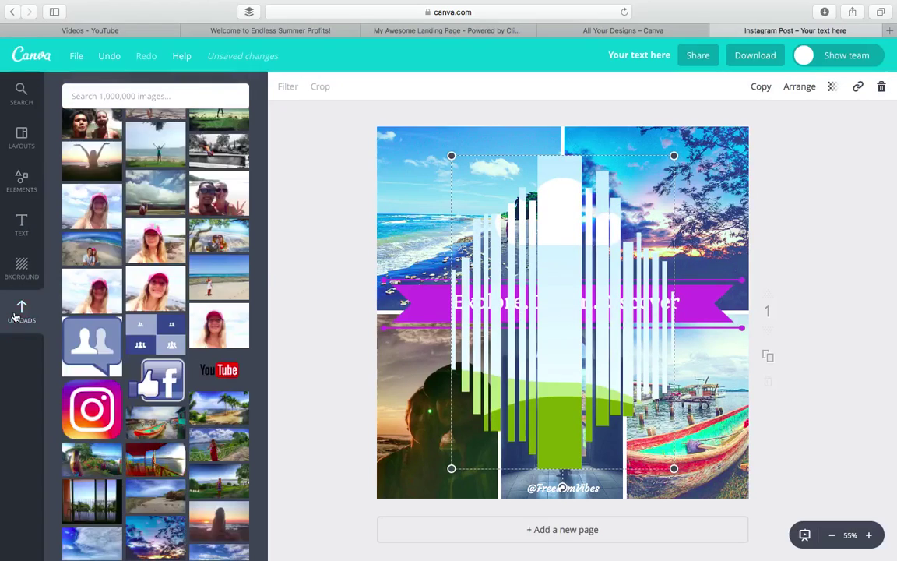
pyautogui.rightClick(221, 444)
pyautogui.click(231, 321)
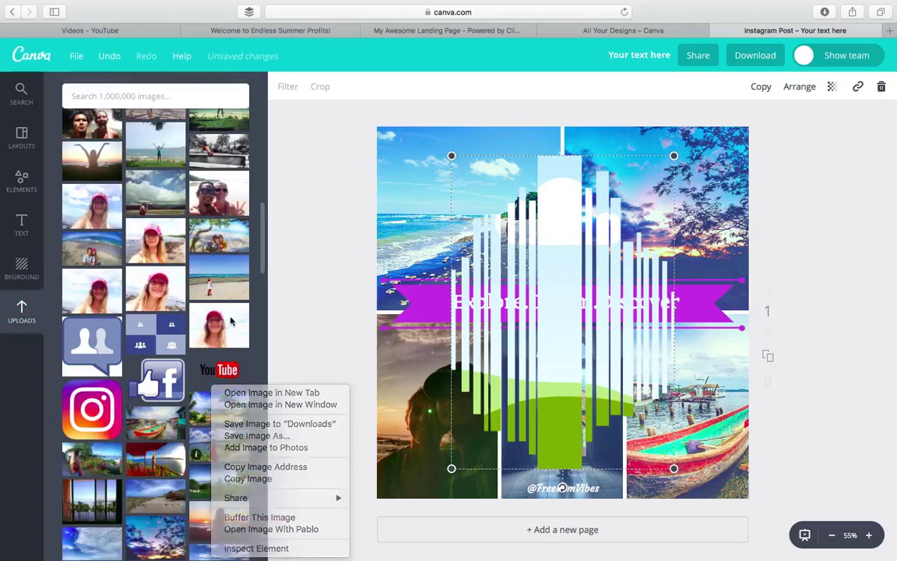
pyautogui.moveTo(222, 440); pyautogui.dragTo(585, 324)
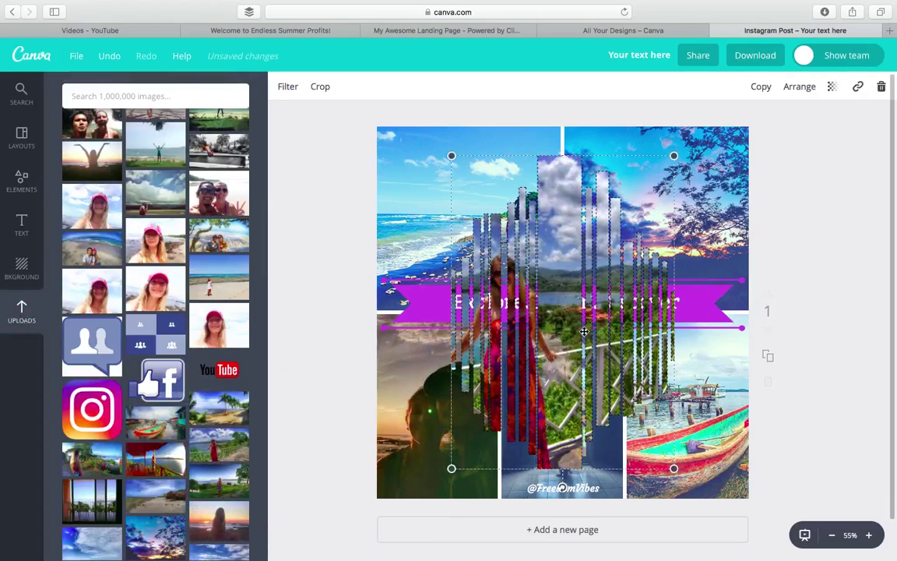
# Remove the photo and its vertical-strip frame from the collage, and bring back the text options.
pyautogui.press('Delete')
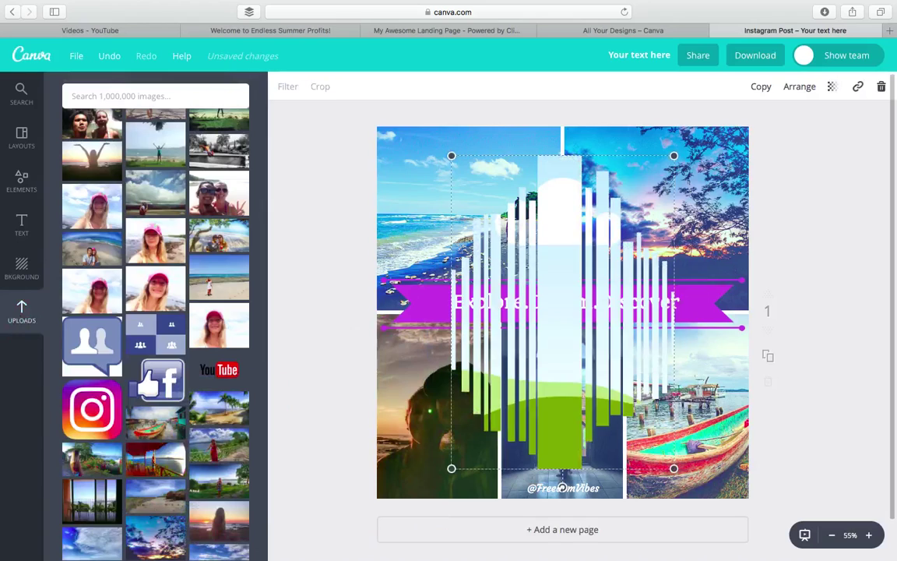
pyautogui.hotkey('ctrl', 'z')
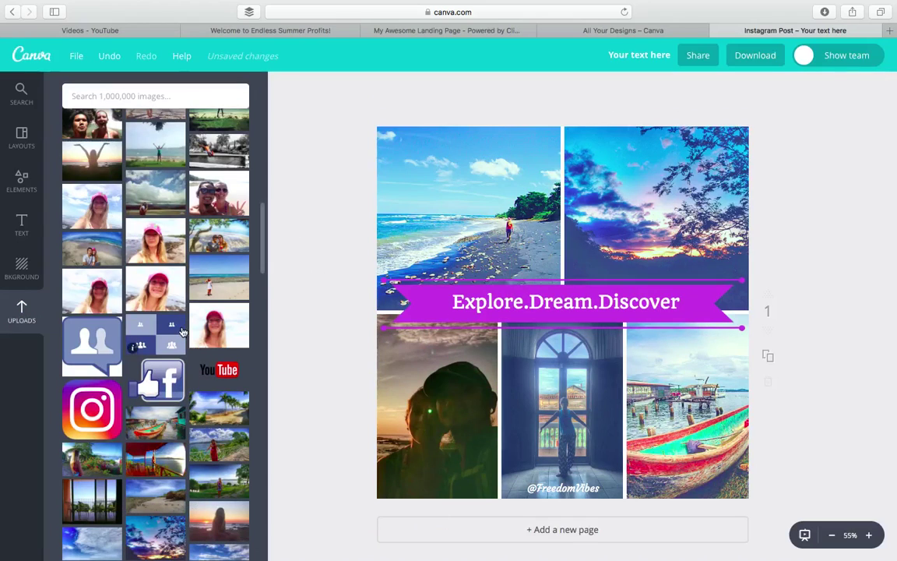
pyautogui.click(22, 223)
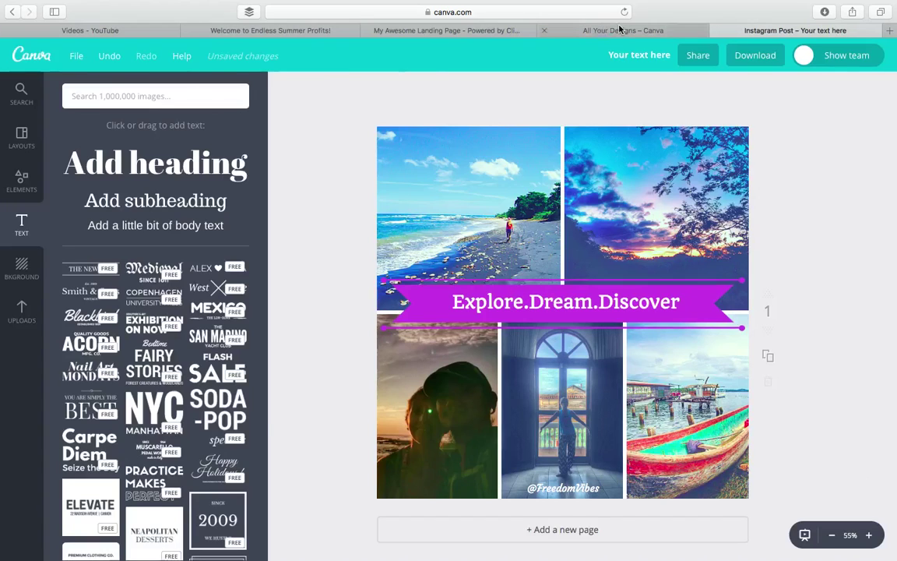
# Look through the design types on the All Your Designs page, return to the Instagram Post design, and switch to the desktop.
pyautogui.click(545, 31)
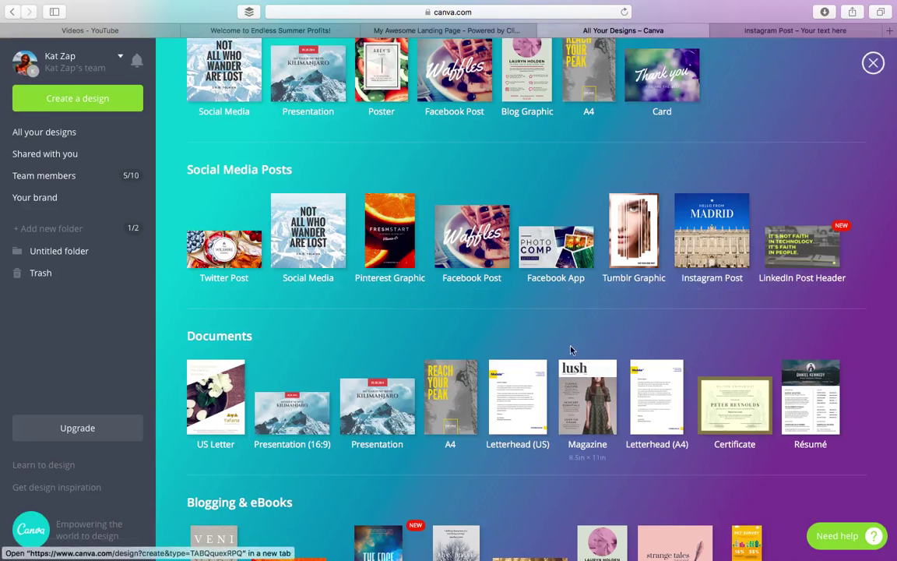
pyautogui.scroll(-2, 516, 333)
pyautogui.scroll(-12, 515, 332)
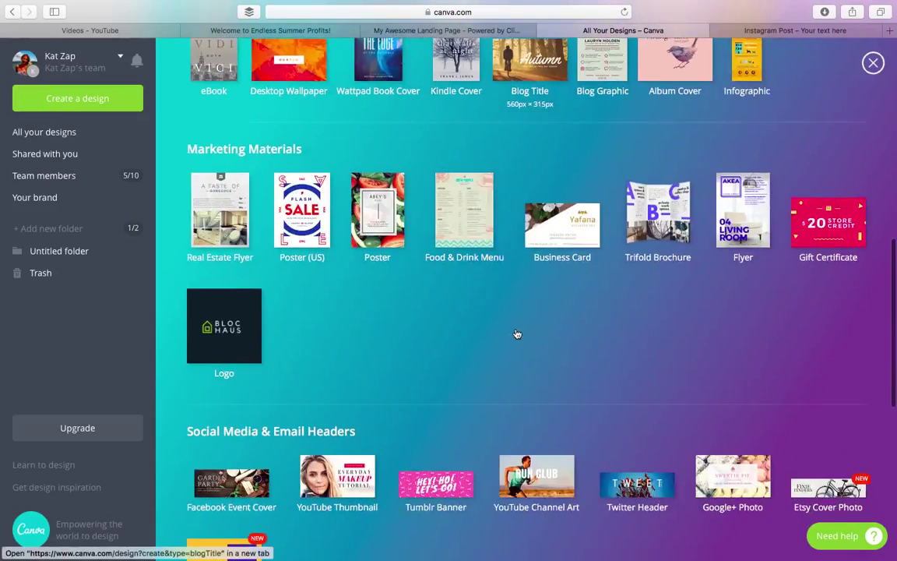
pyautogui.scroll(12, 517, 333)
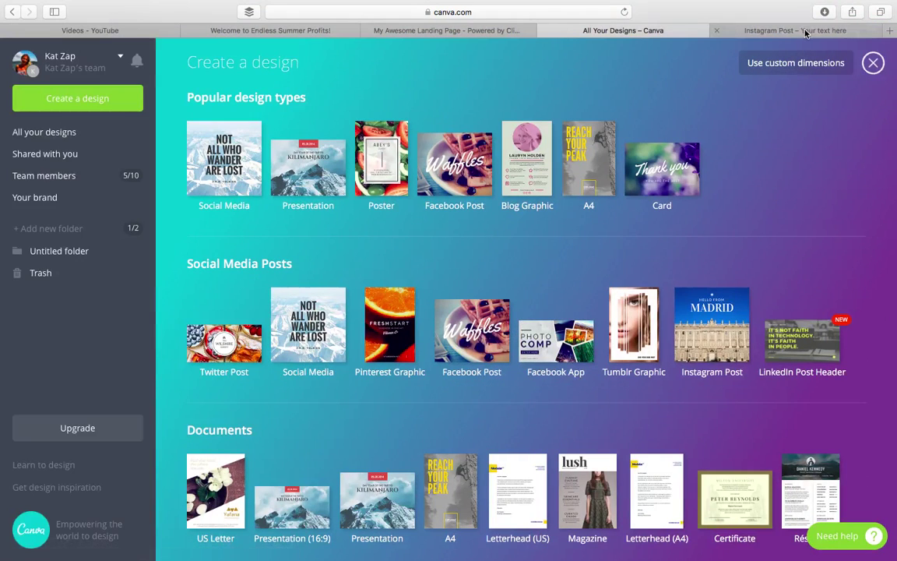
pyautogui.click(751, 30)
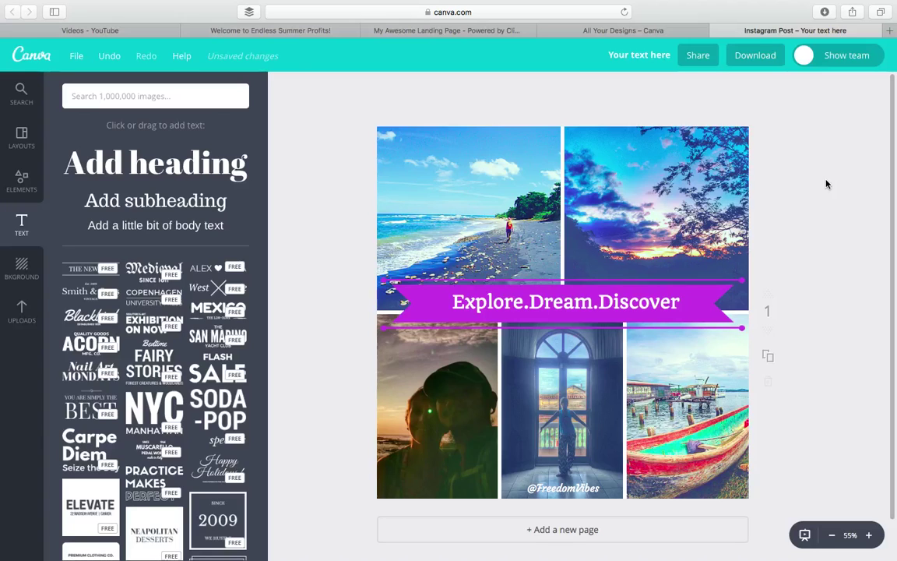
pyautogui.hotkey('ctrl', 'Left')
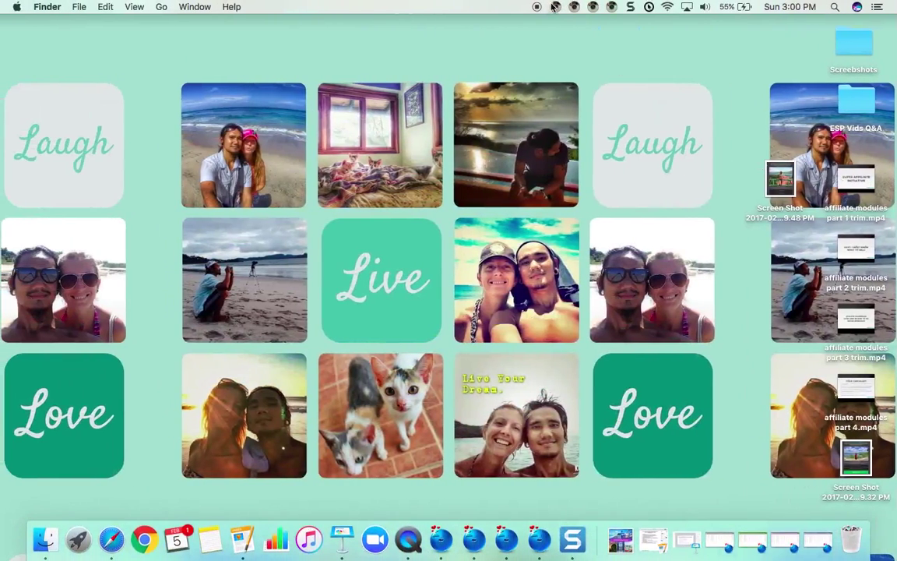